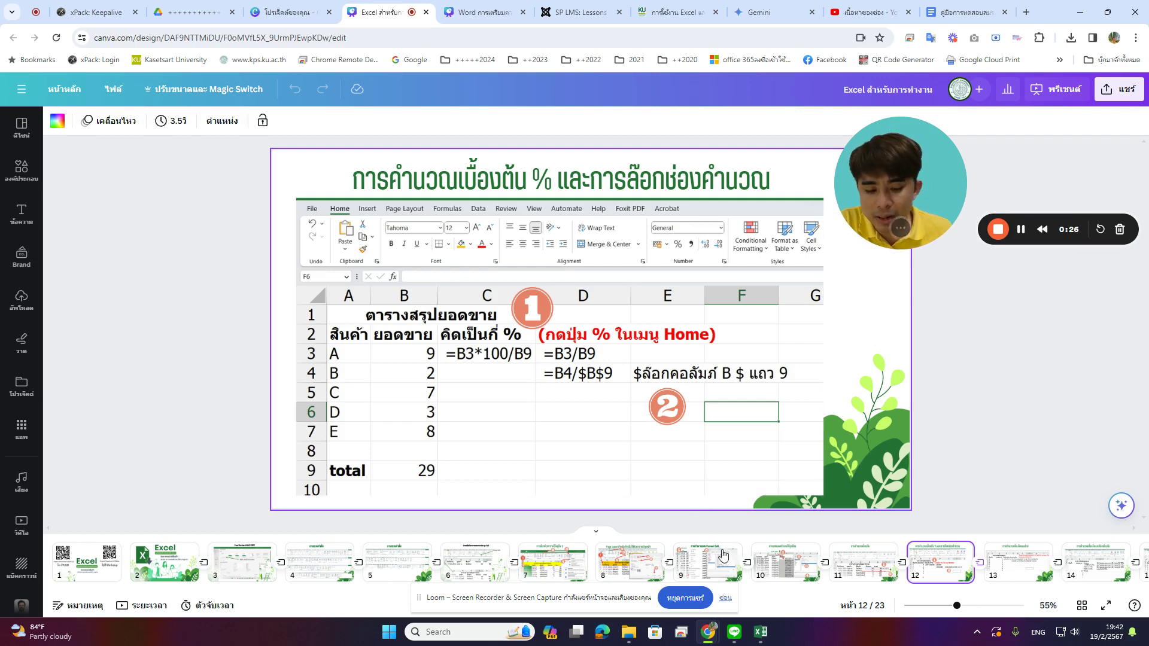
Switch from the Canva slide to the ExcelWorkshop workbook showing products A–E and their sales.
{"action": "mouse_move", "coordinate": [760, 632]}
{"action": "left_click", "coordinate": [759, 639]}
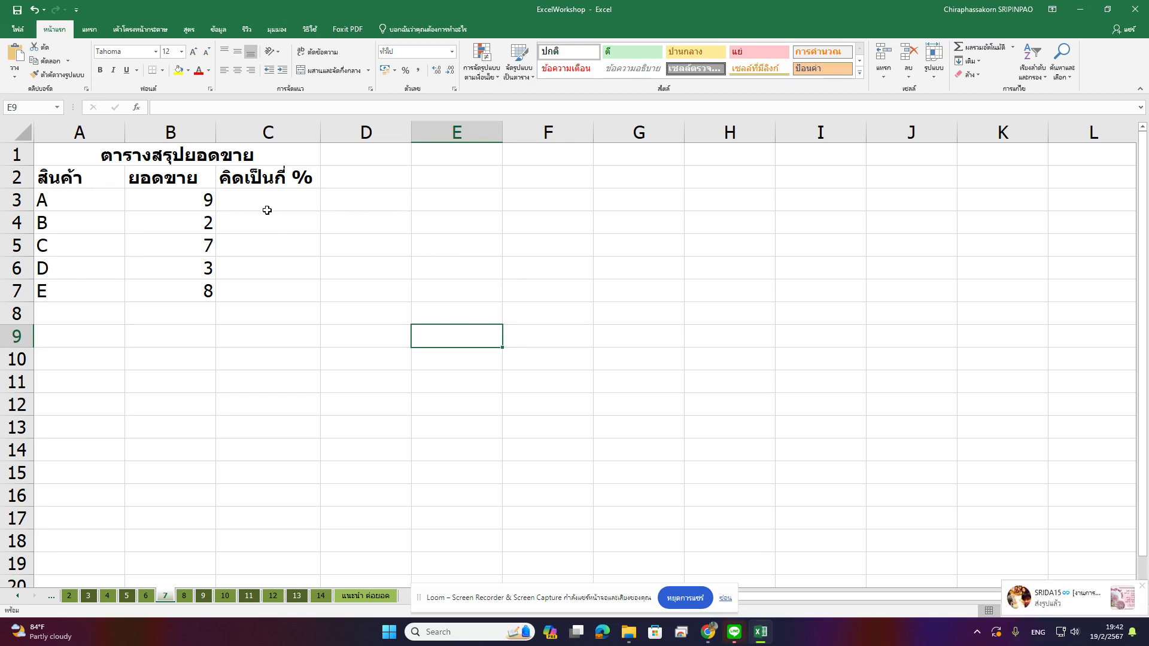
Select the A2:B2 headings and the sales figures B3:B7 to review the table.
{"action": "left_click", "coordinate": [96, 318]}
{"action": "mouse_move", "coordinate": [72, 177]}
{"action": "left_mouse_down"}
{"action": "mouse_move", "coordinate": [207, 186]}
{"action": "mouse_move", "coordinate": [189, 295]}
{"action": "left_mouse_up"}
{"action": "left_click", "coordinate": [185, 237]}
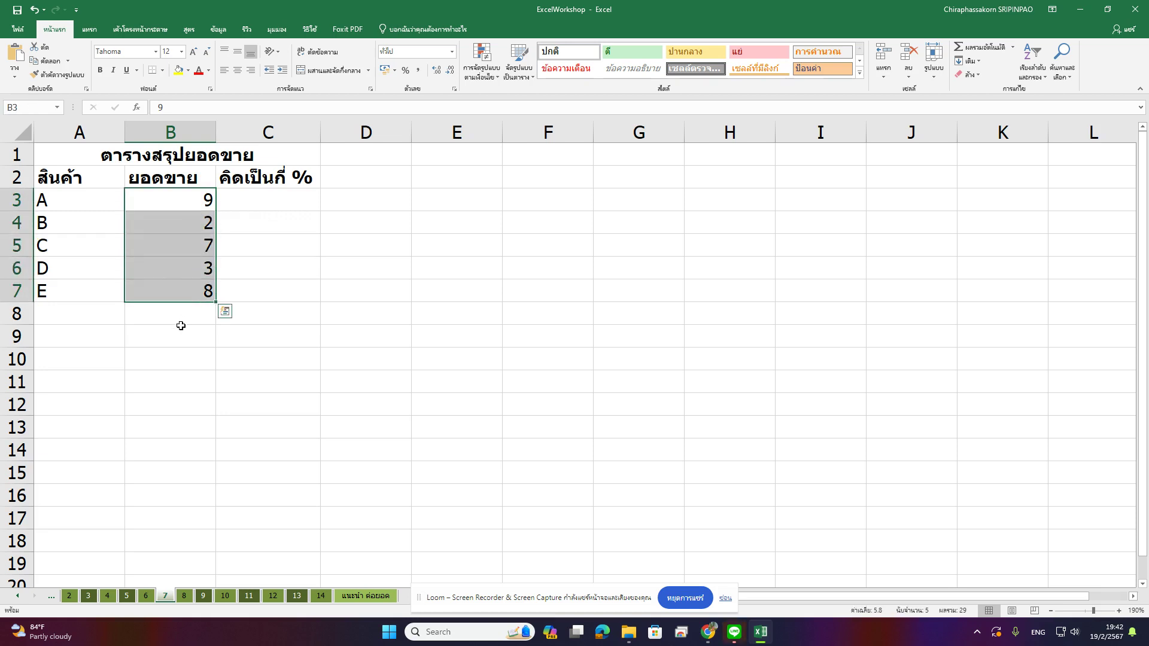
{"action": "left_click", "coordinate": [181, 323]}
{"action": "left_click", "coordinate": [86, 331]}
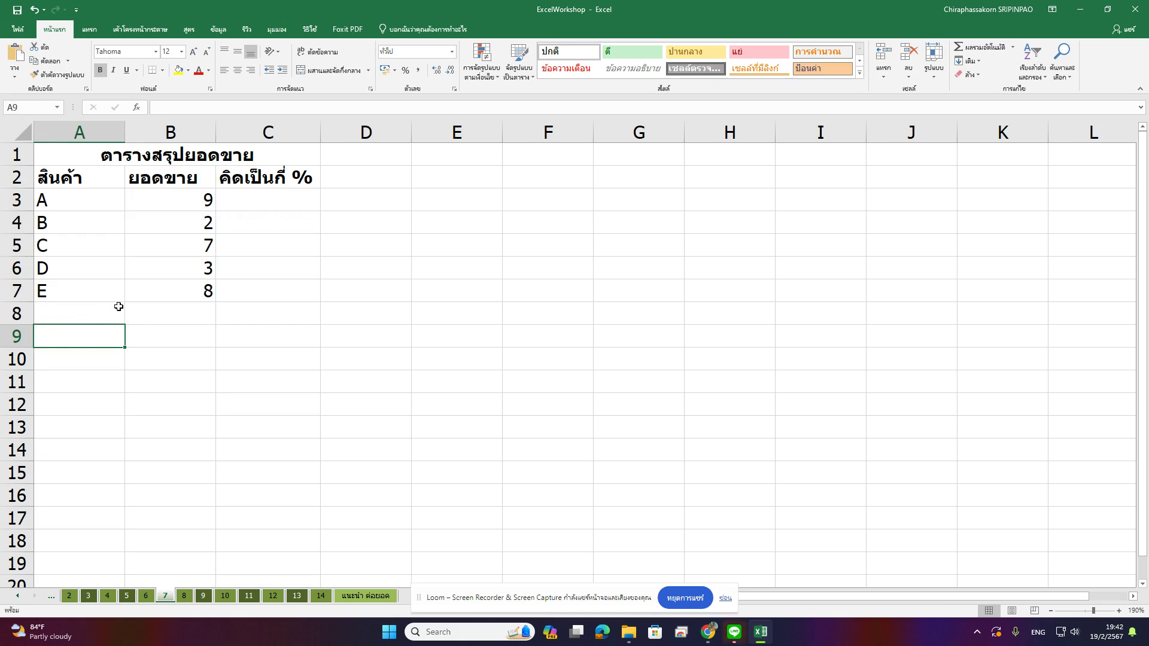
{"action": "left_click_drag", "start_coordinate": [195, 201], "coordinate": [196, 331]}
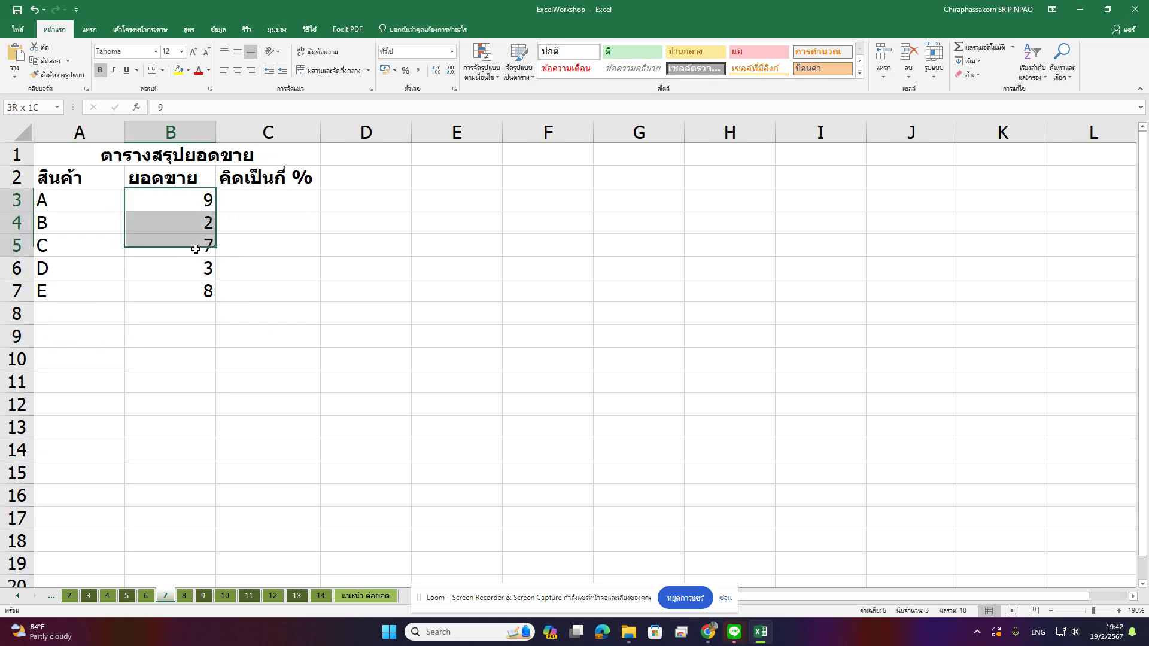
{"action": "left_click", "coordinate": [174, 353]}
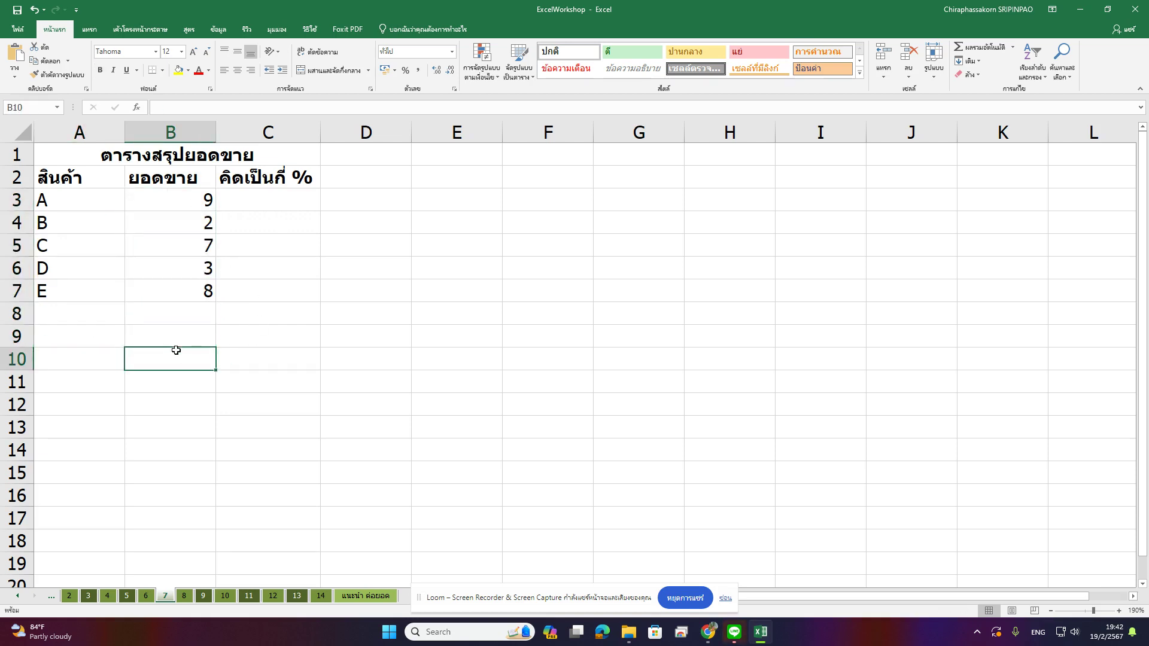
Enter the written-out sum =9+2+7+3+8 in B9, giving 29.
{"action": "left_click", "coordinate": [176, 331]}
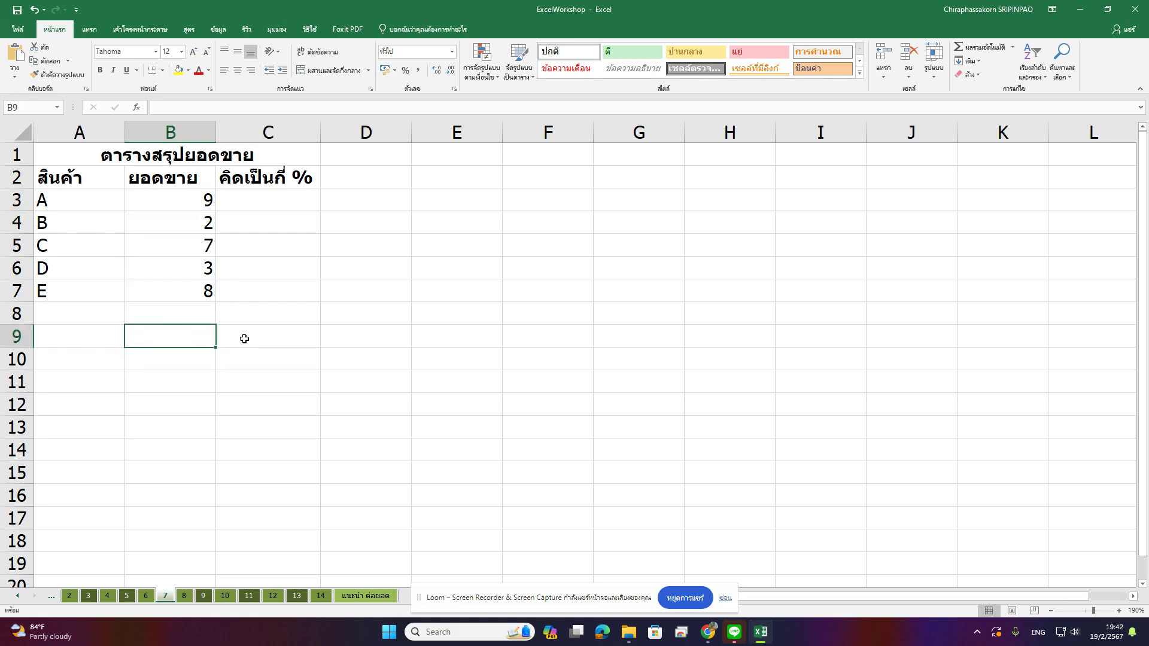
{"action": "type", "text": "="}
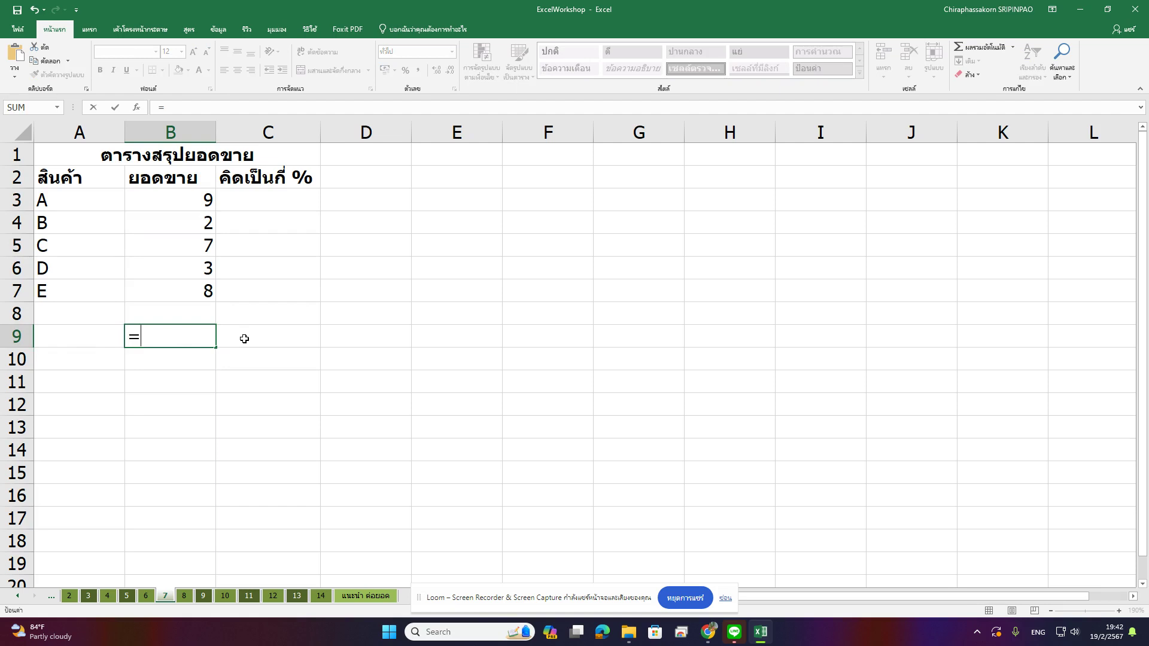
{"action": "type", "text": "+"}
{"action": "key", "text": "BackSpace"}
{"action": "type", "text": "9+"}
{"action": "type", "text": "2+7"}
{"action": "type", "text": "+3+8"}
{"action": "key", "text": "Return"}
Move the 29 total from B9 over to cell E9.
{"action": "left_click", "coordinate": [172, 343]}
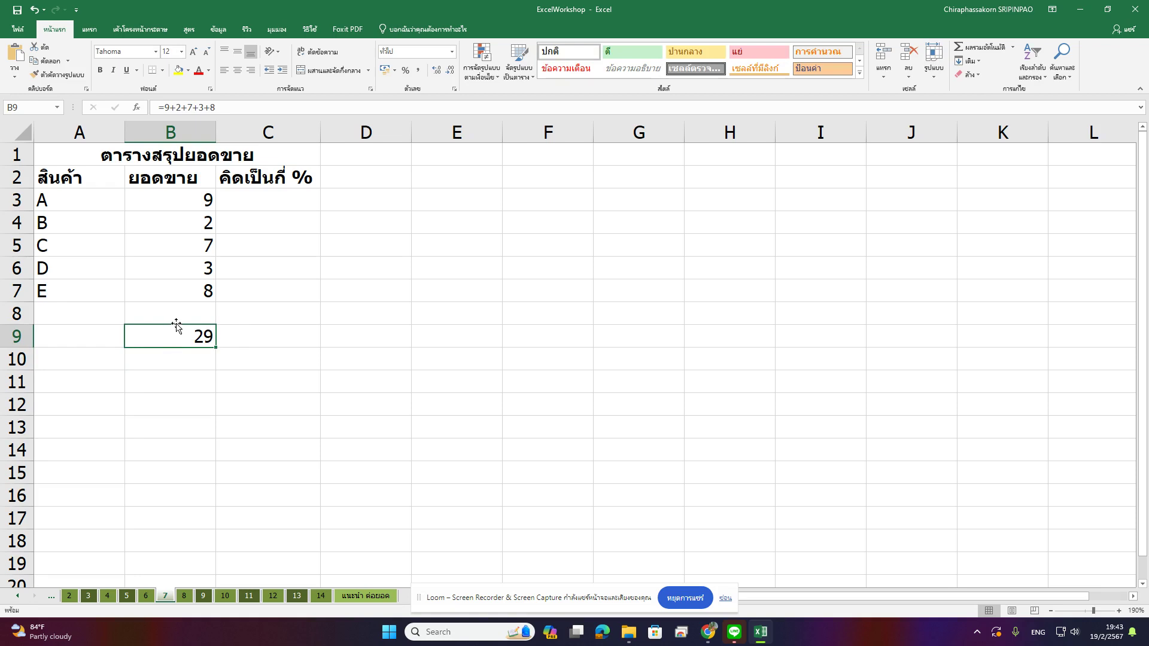
{"action": "left_click_drag", "start_coordinate": [174, 325], "coordinate": [476, 347]}
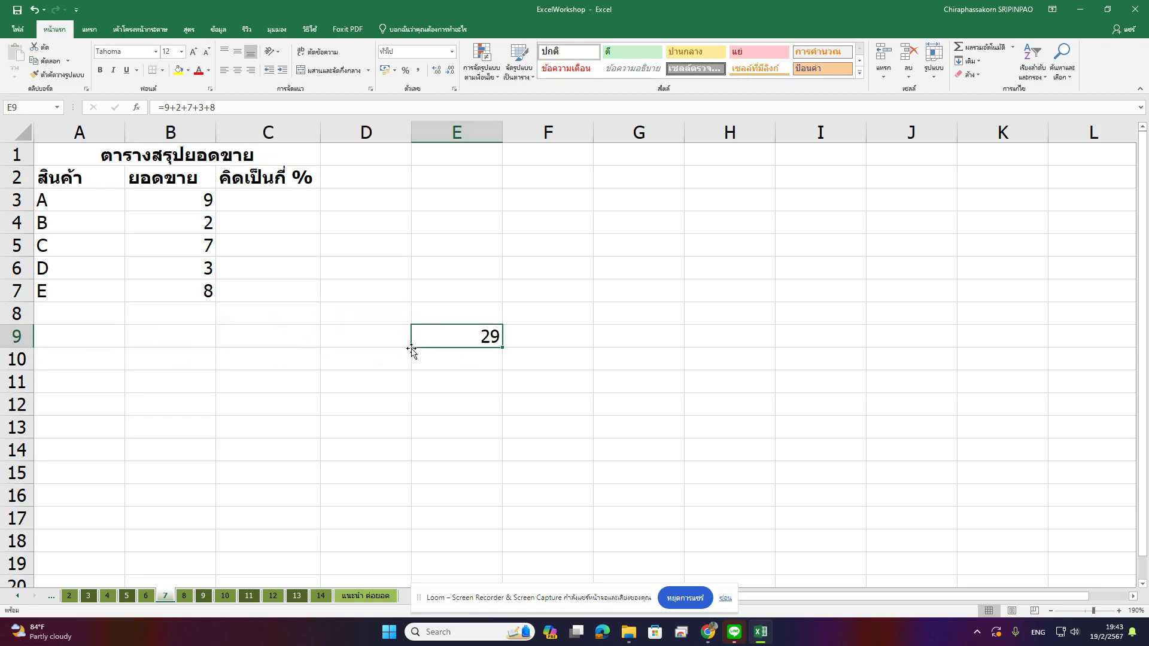
{"action": "left_click", "coordinate": [182, 332]}
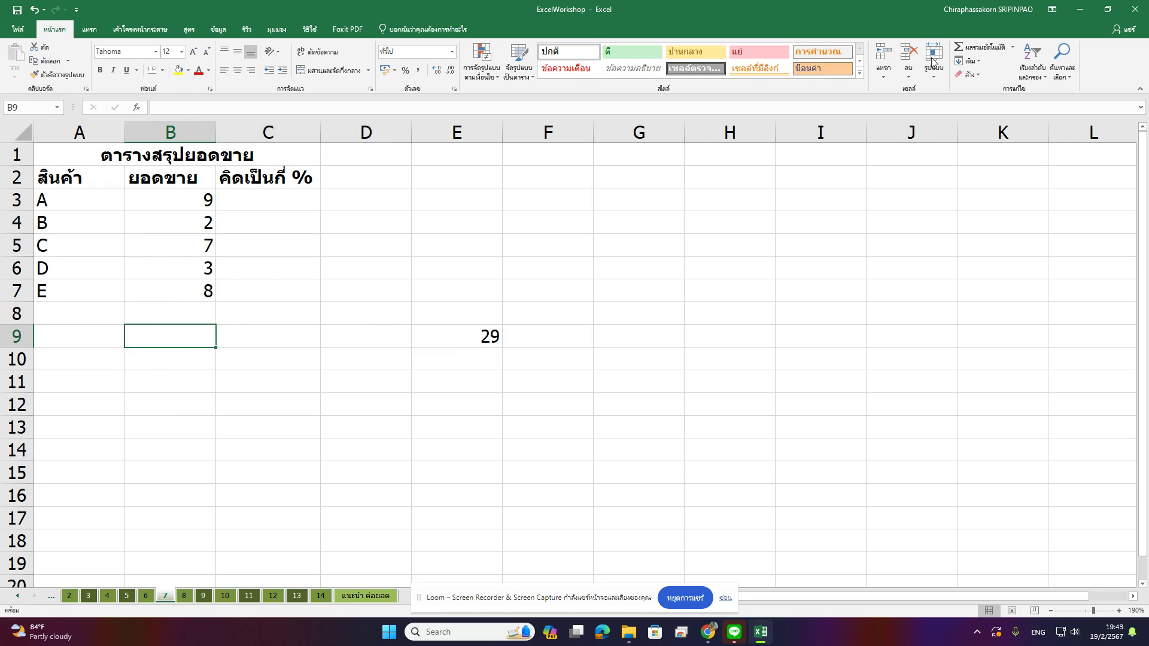
Insert an AutoSum in B9 with its range limited to B3:B7, giving =SUM(B3:B7) = 29.
{"action": "left_click", "coordinate": [1013, 48]}
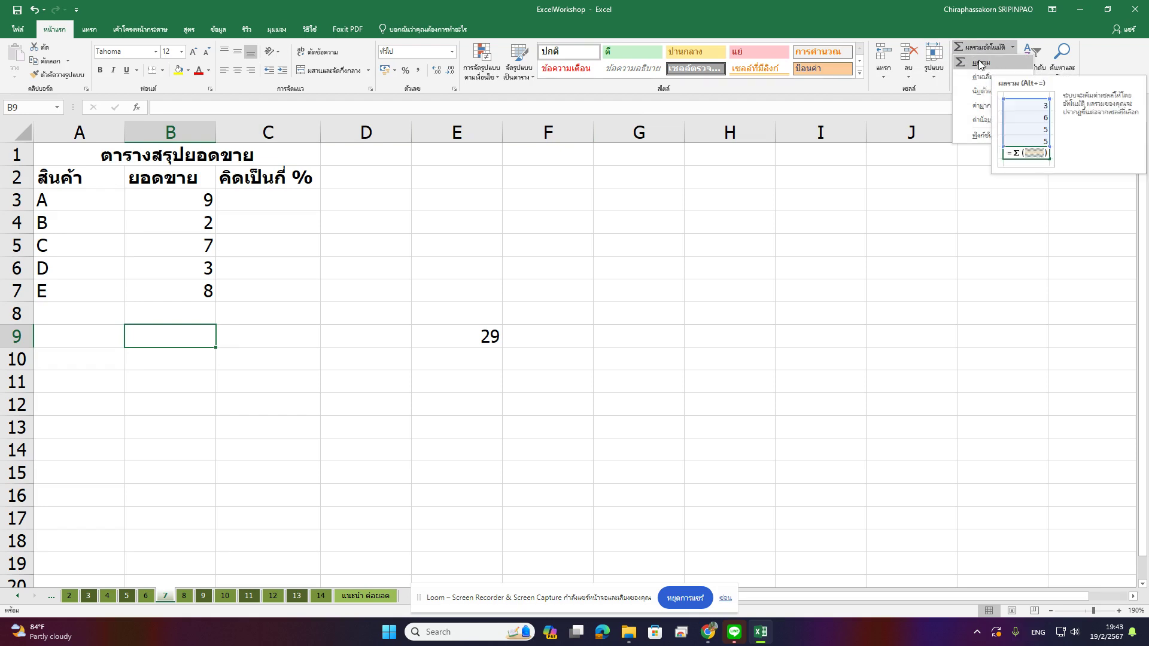
{"action": "left_click", "coordinate": [999, 61]}
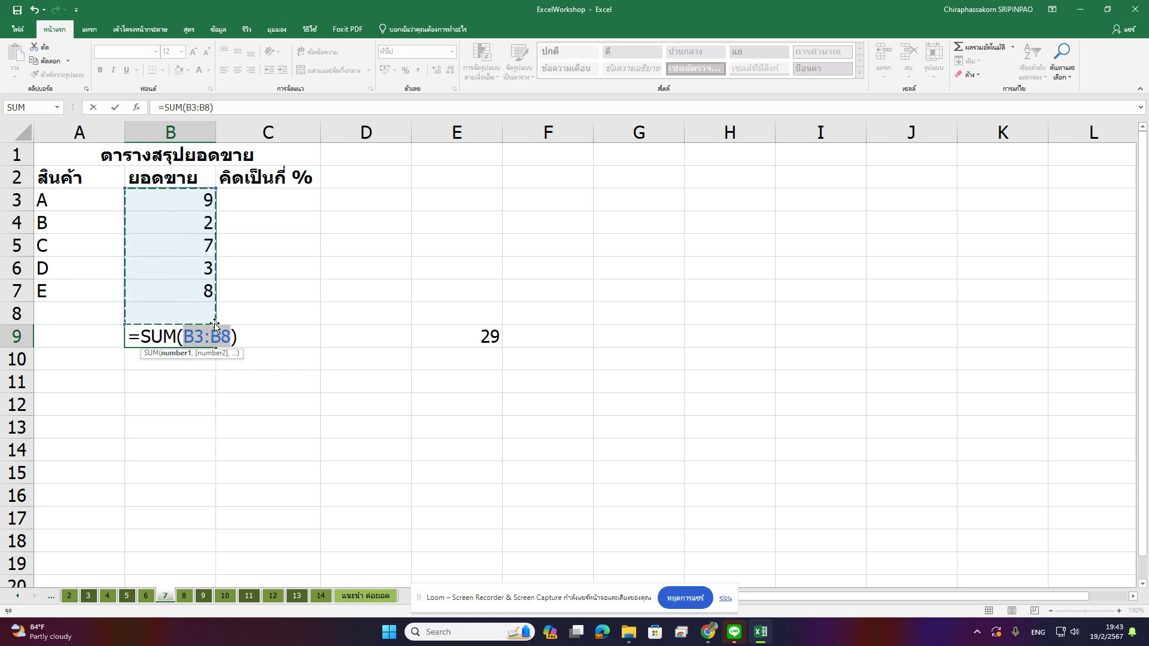
{"action": "left_click_drag", "start_coordinate": [215, 323], "coordinate": [214, 302]}
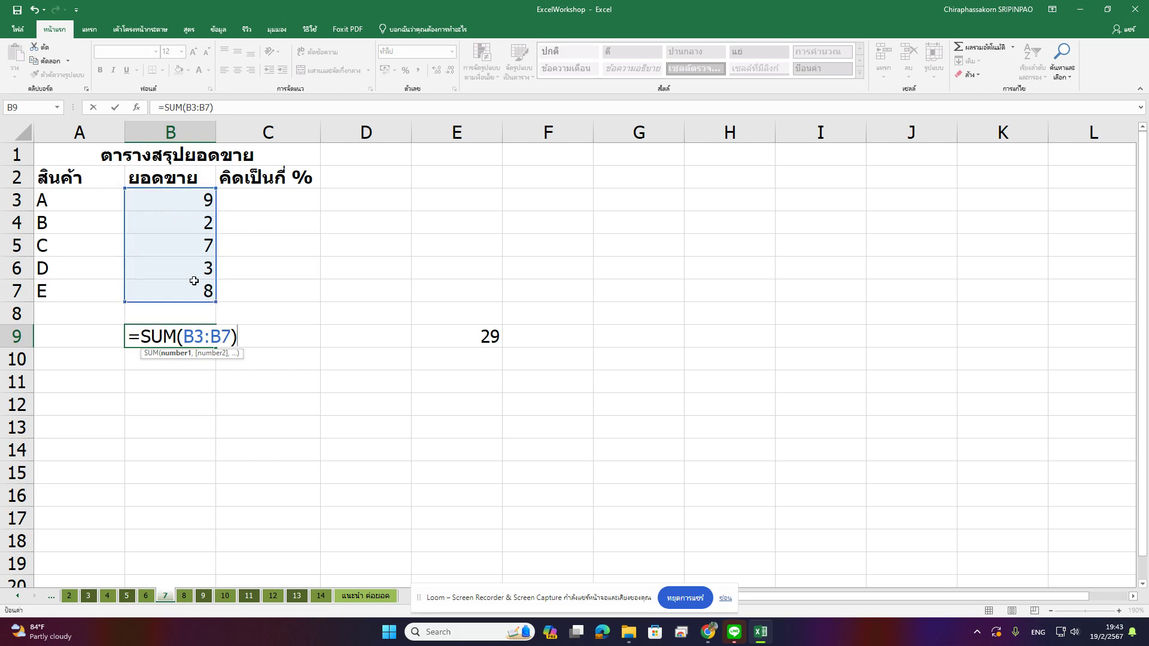
{"action": "key", "text": "Return"}
{"action": "left_click", "coordinate": [173, 330]}
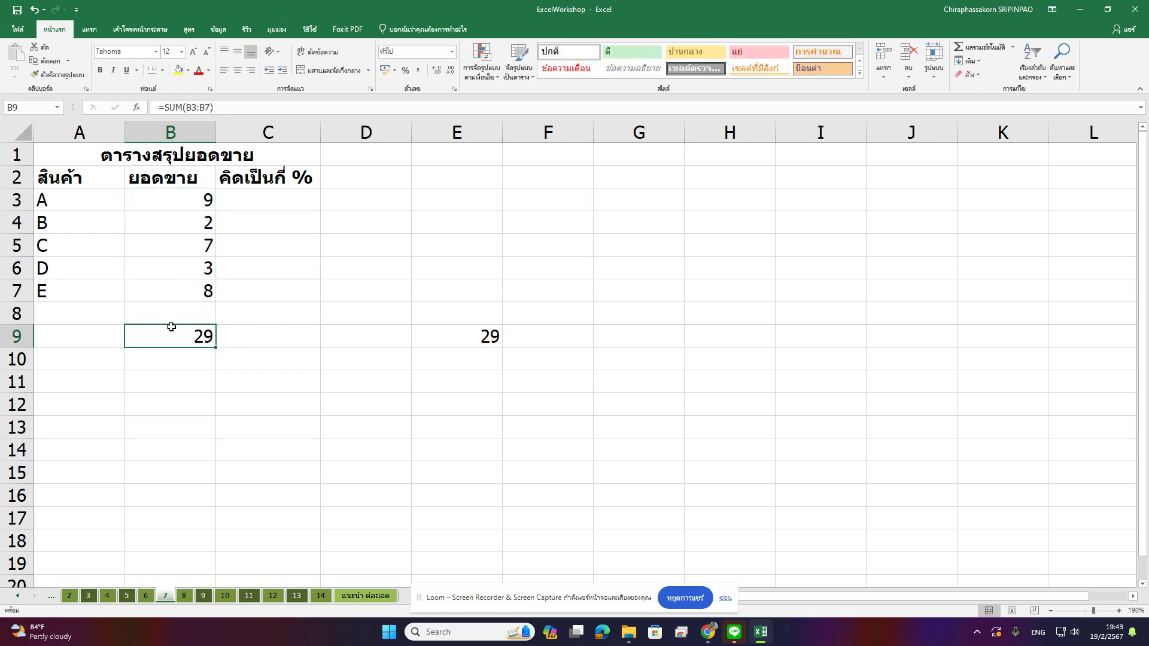
{"action": "left_click", "coordinate": [67, 345]}
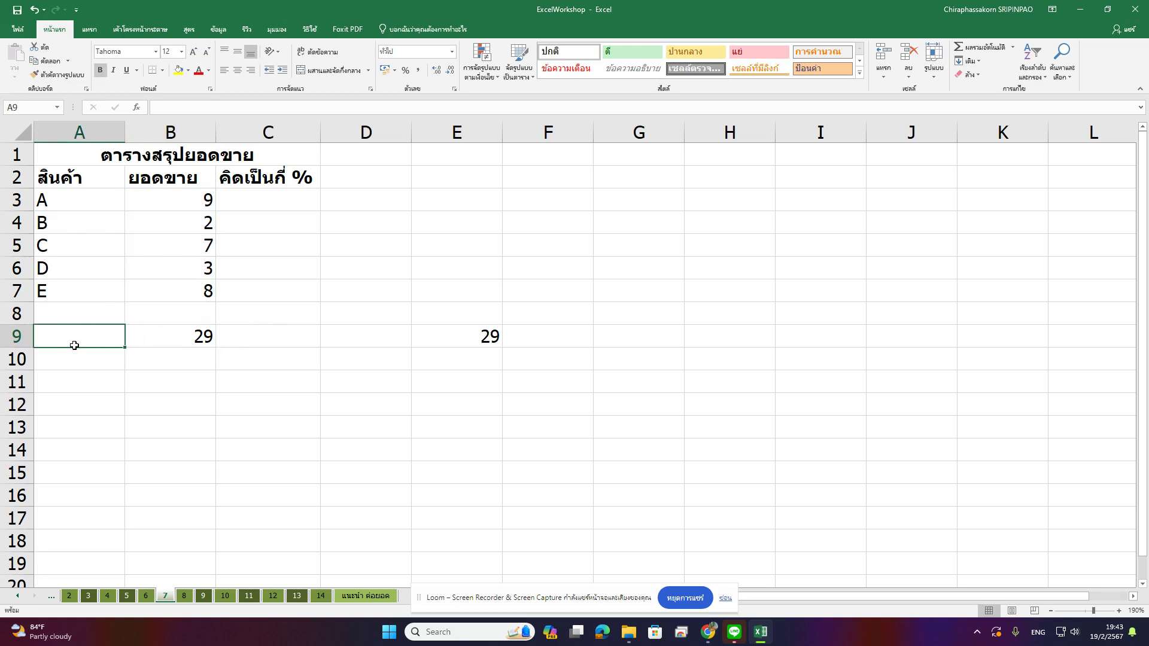
Label row 9 by typing 'total' in A9.
{"action": "type", "text": "t"}
{"action": "type", "text": "otal"}
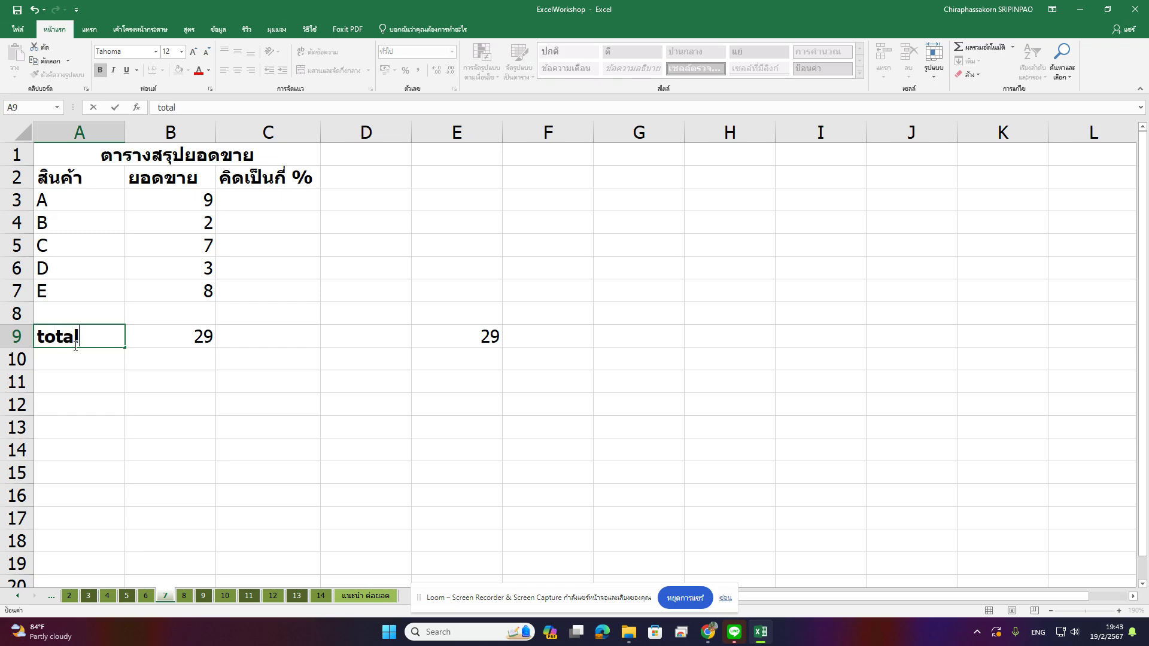
{"action": "key", "text": "Return"}
{"action": "left_click", "coordinate": [181, 336]}
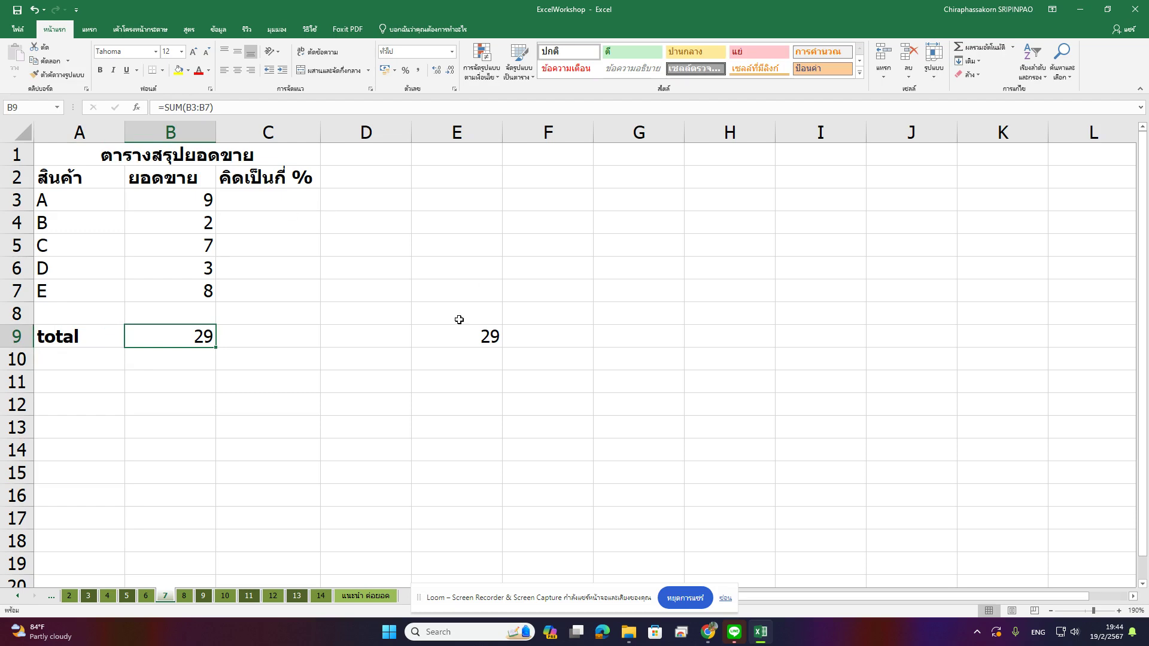
Delete the leftover written-out sum from E9, leaving B9's SUM.
{"action": "left_click", "coordinate": [460, 340]}
{"action": "key", "text": "Delete"}
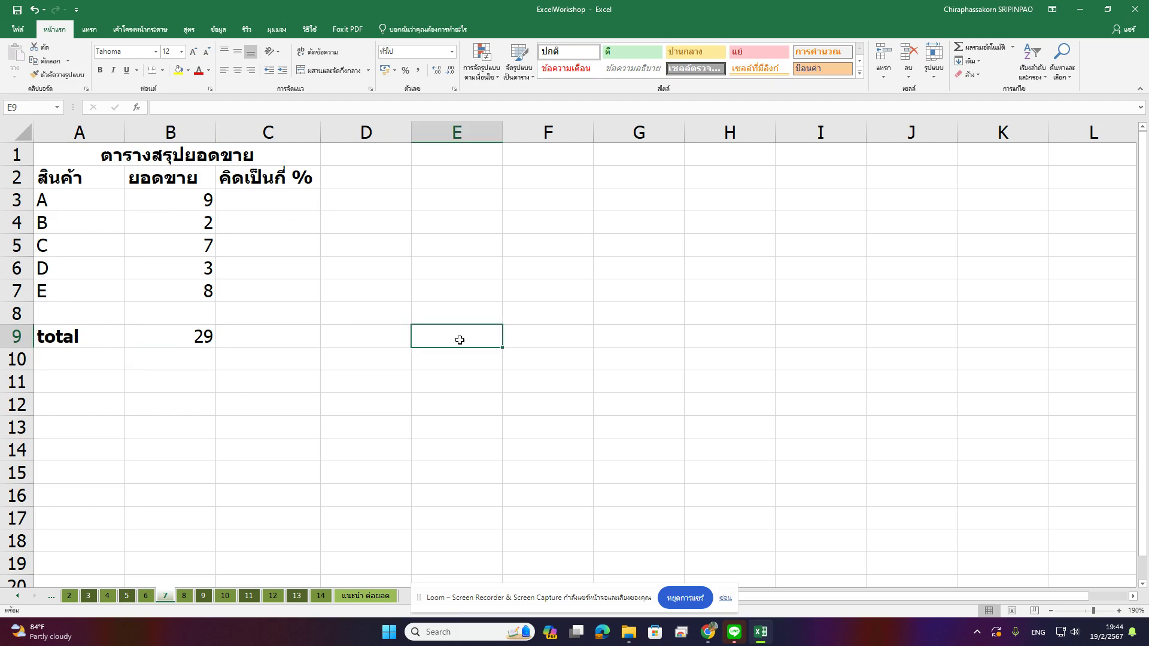
{"action": "left_click", "coordinate": [479, 177]}
{"action": "left_click", "coordinate": [527, 187]}
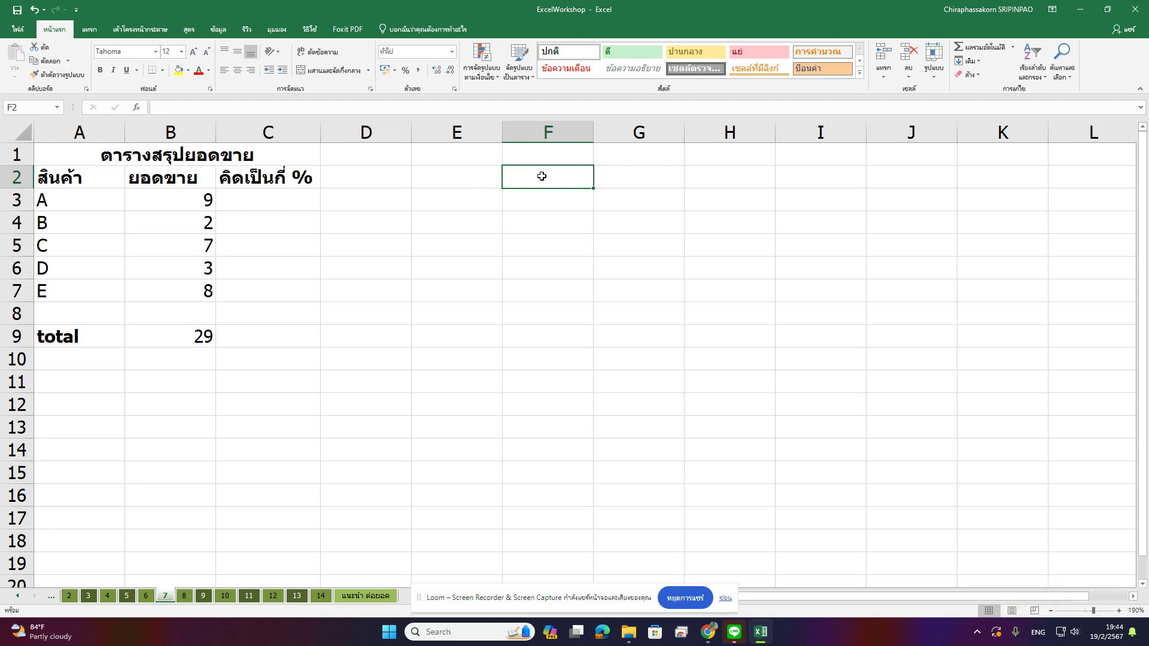
Type the Thai note 'ยอดขายที่ขายได้คิดเป็นกี่ % ของยอดขายทั้งหมด' in F2.
{"action": "type", "text": "pvf-"}
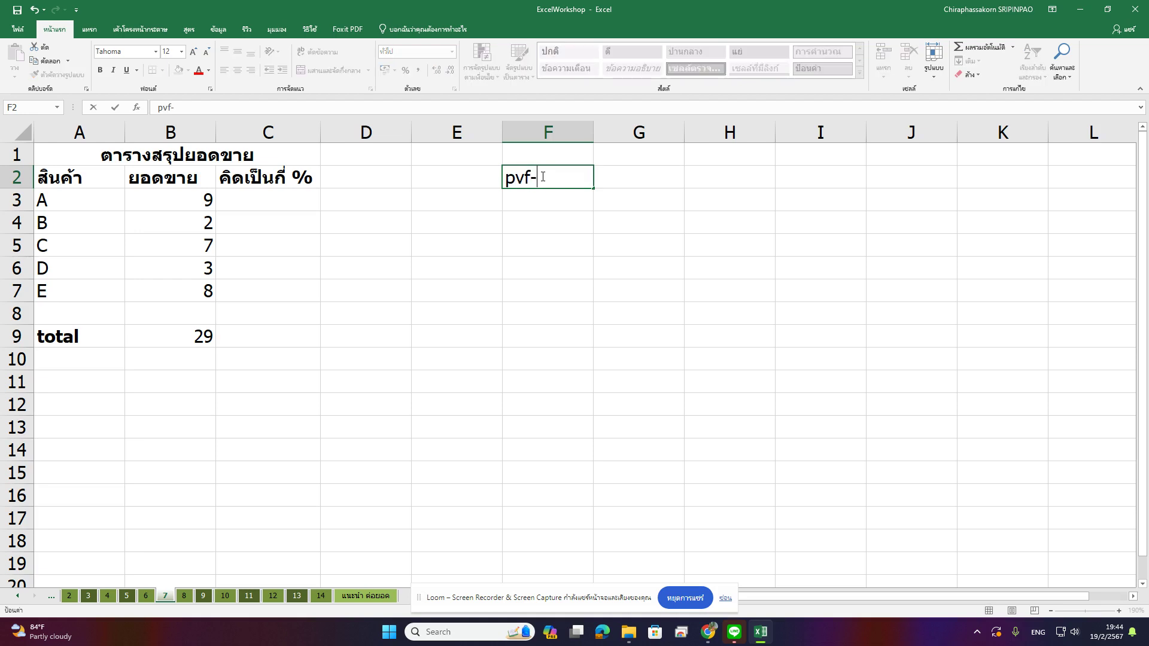
{"action": "type", "text": "kp"}
{"action": "key", "text": "BackSpace"}
{"action": "key", "text": "BackSpace"}
{"action": "key", "text": "BackSpace"}
{"action": "key", "text": "BackSpace"}
{"action": "key", "text": "BackSpace"}
{"action": "key", "text": "BackSpace"}
{"action": "type", "text": "ยอดข"}
{"action": "type", "text": "ายที่ขาย"}
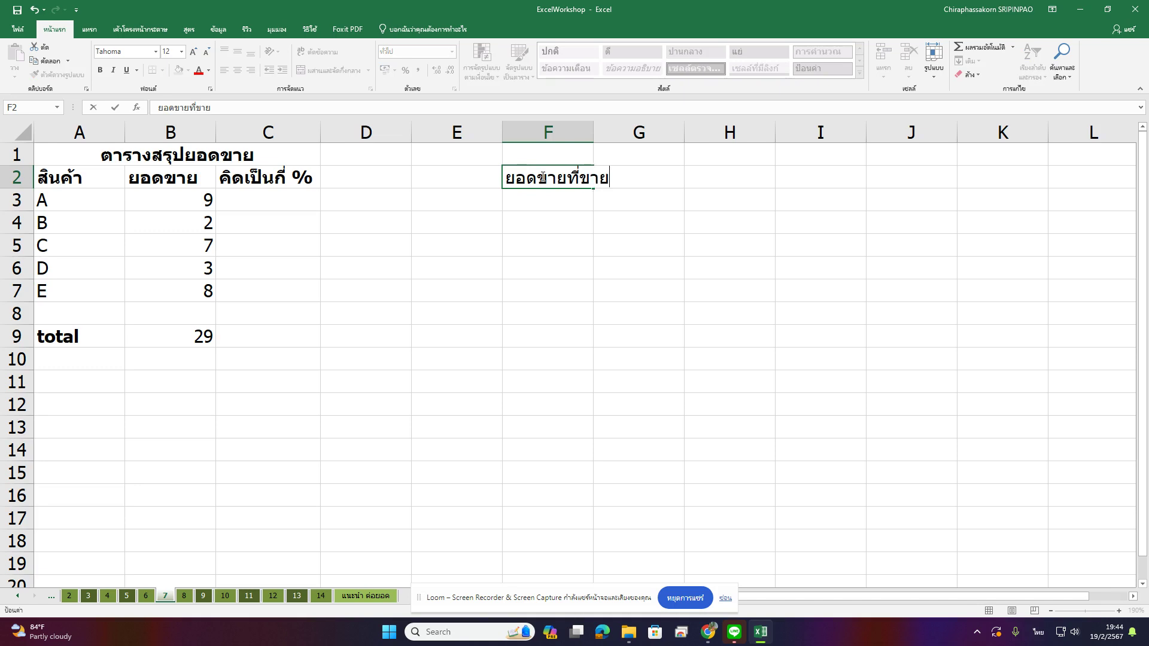
{"action": "type", "text": "ได้"}
{"action": "type", "text": "คิดเป็นกี่ "}
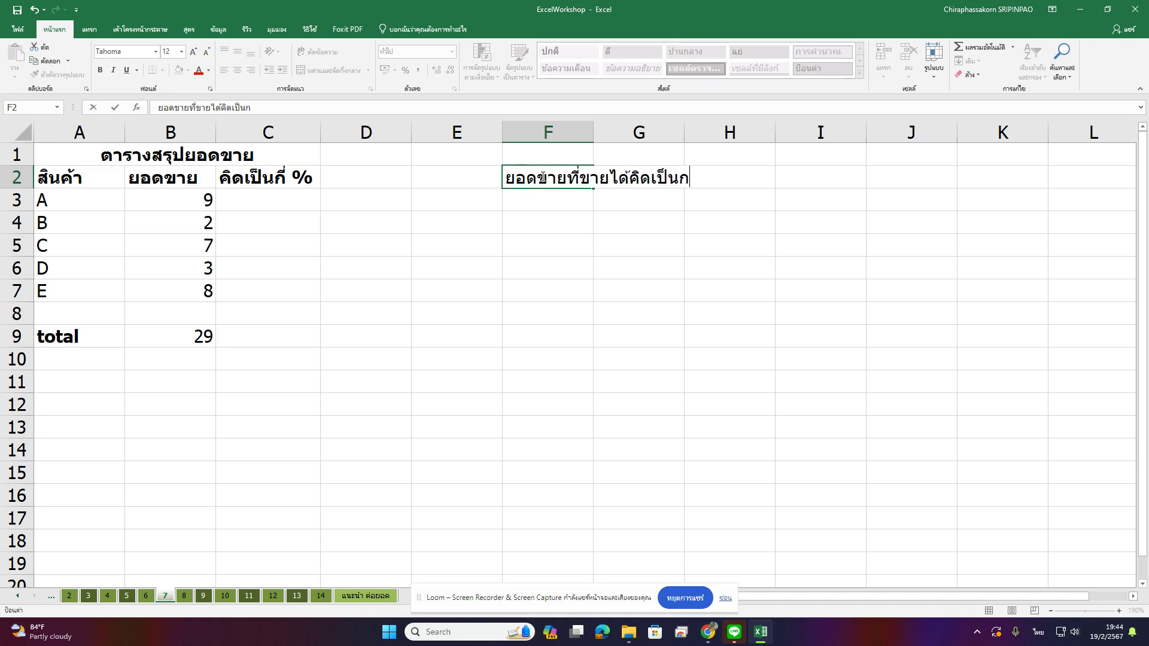
{"action": "type", "text": "%"}
{"action": "key", "text": "grave"}
{"action": "type", "text": " ของยอดข"}
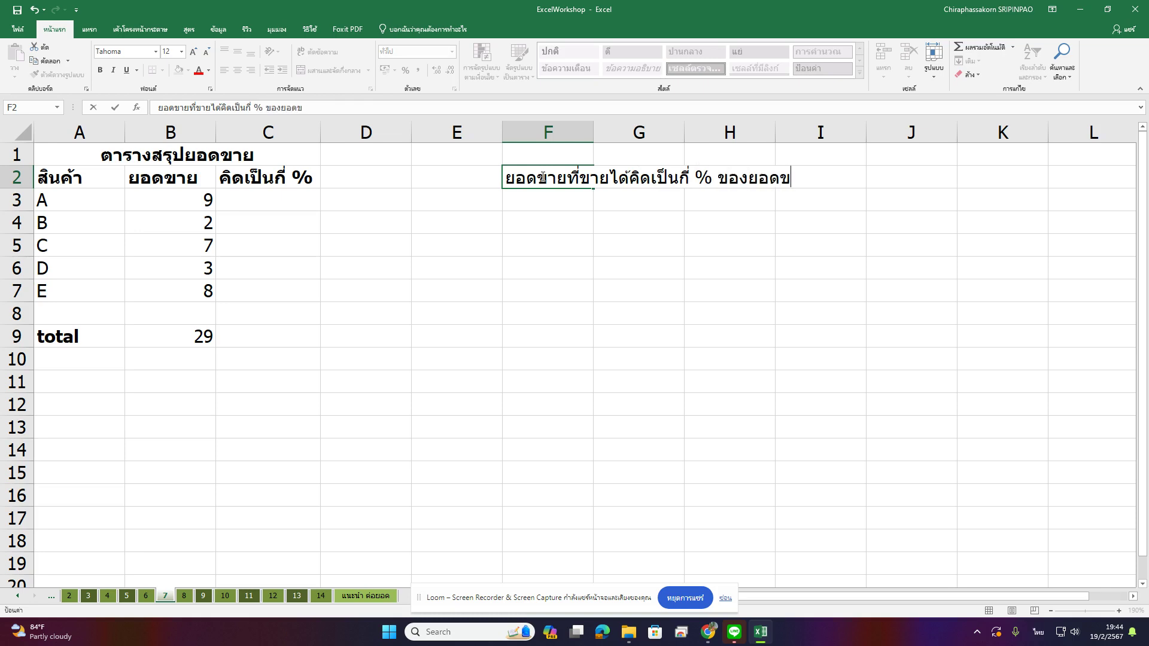
{"action": "type", "text": "ายทั้งหมด"}
{"action": "key", "text": "Return"}
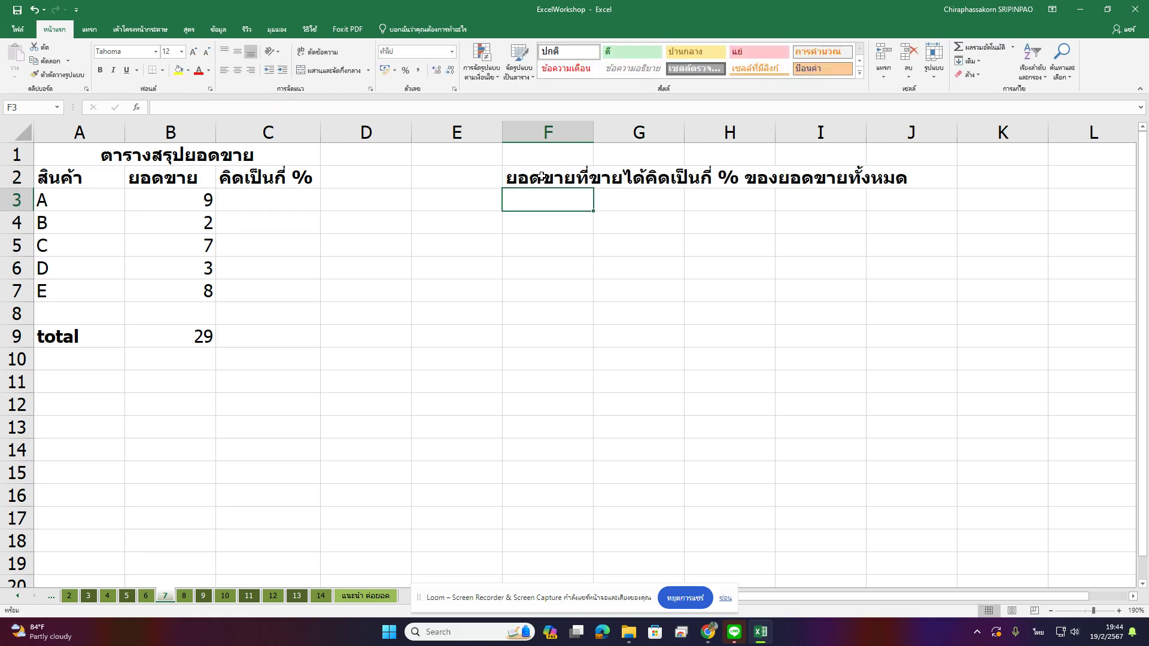
Point out product A in A3, its sales in B3, the total in B9, and C3.
{"action": "left_click", "coordinate": [257, 201]}
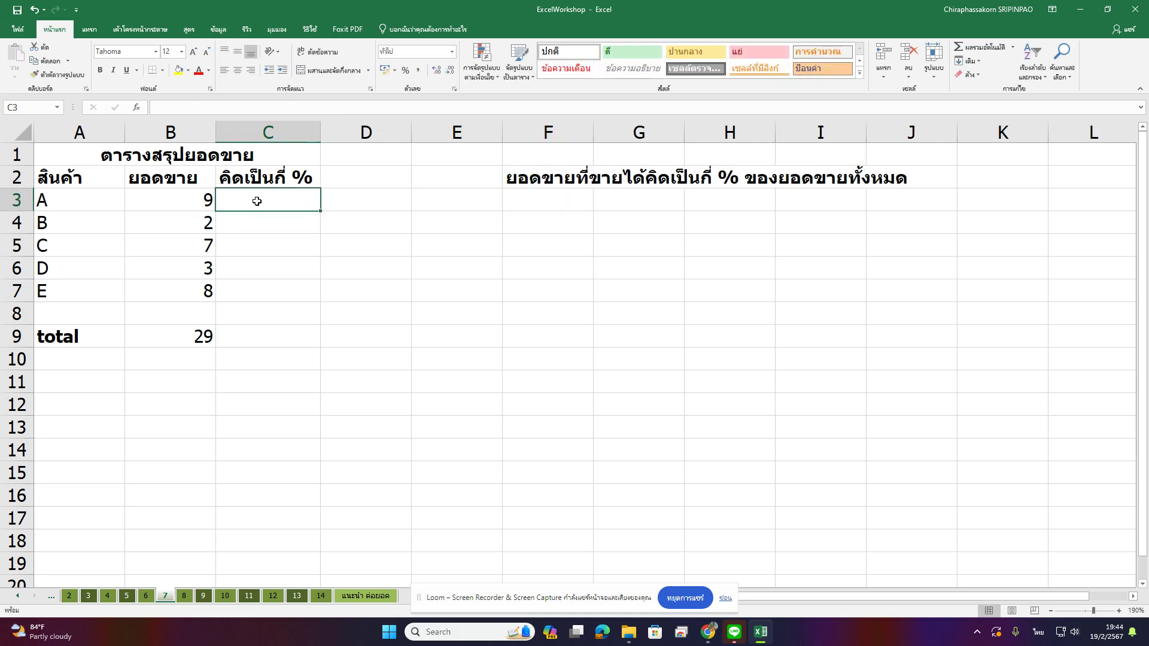
{"action": "left_click", "coordinate": [68, 196]}
{"action": "left_click", "coordinate": [153, 196]}
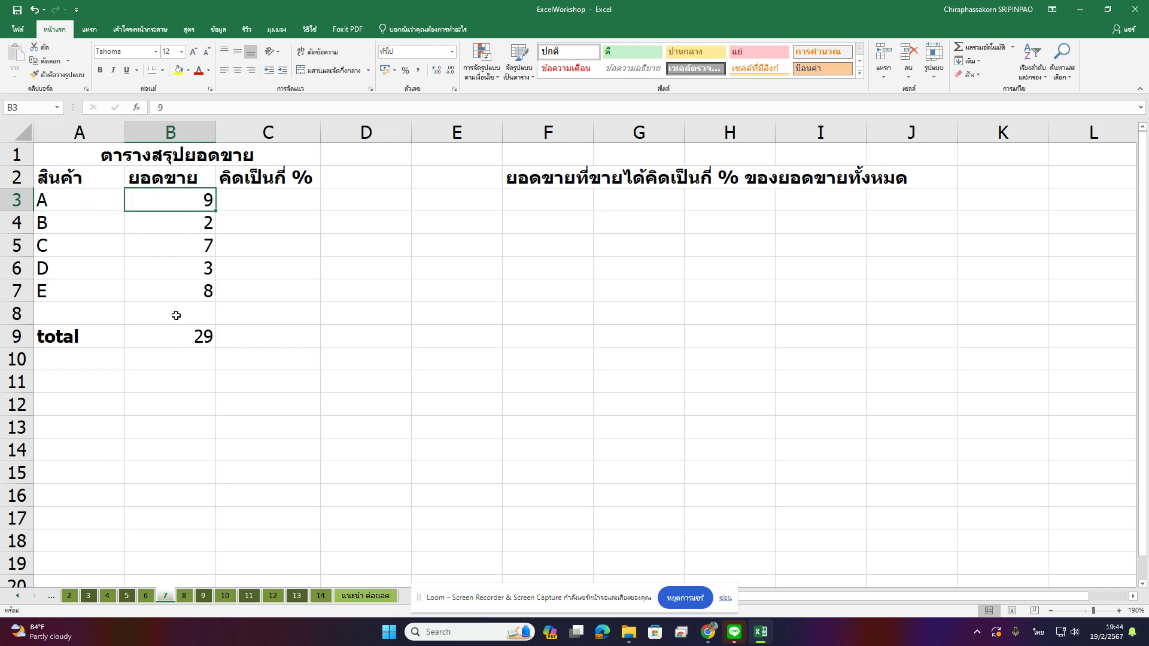
{"action": "left_click", "coordinate": [182, 342]}
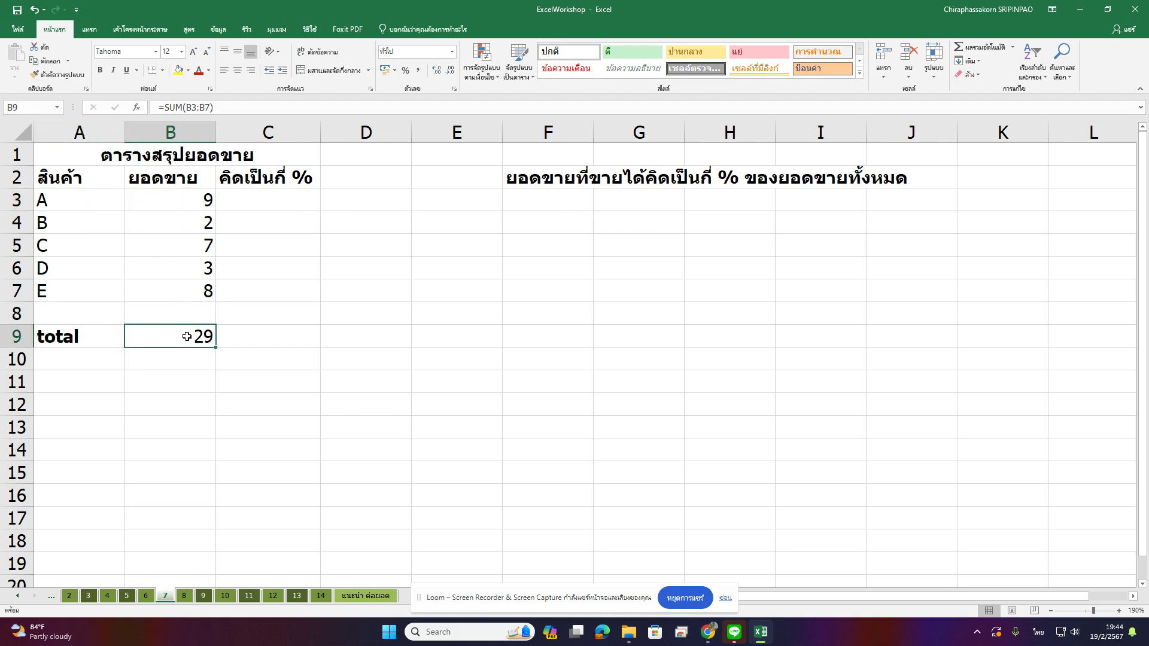
{"action": "left_click", "coordinate": [274, 196]}
Write the formula note ยอดขาย*100/ยอดรวมทั้งหมด in F3.
{"action": "left_click", "coordinate": [533, 205]}
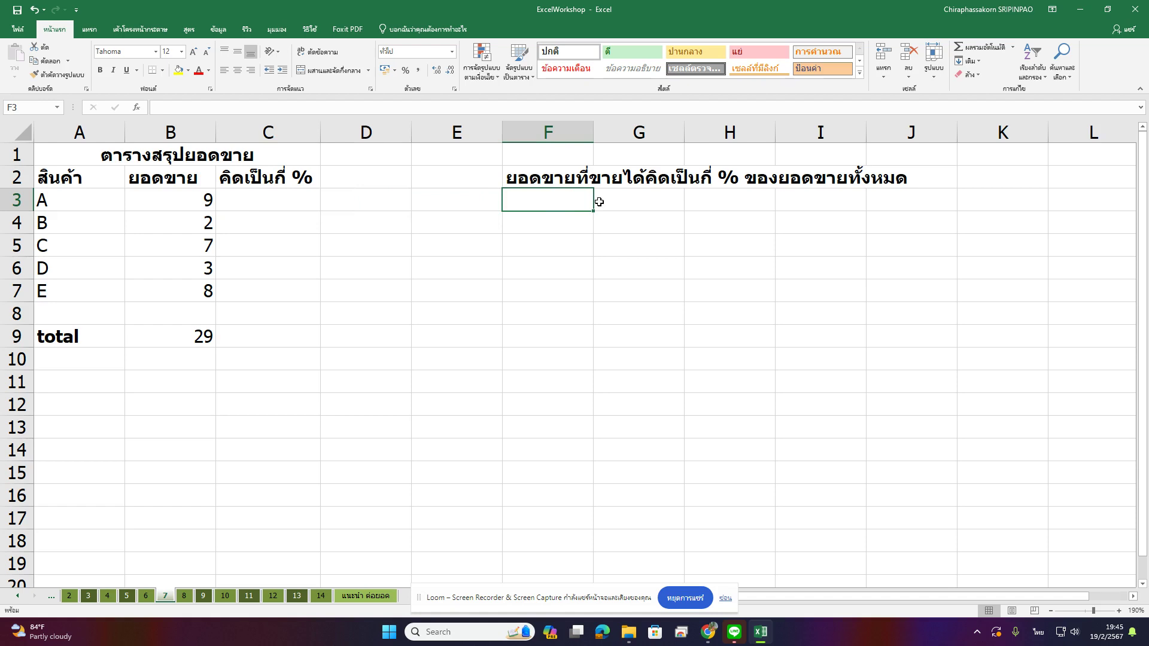
{"action": "type", "text": "ยอดขาย*"}
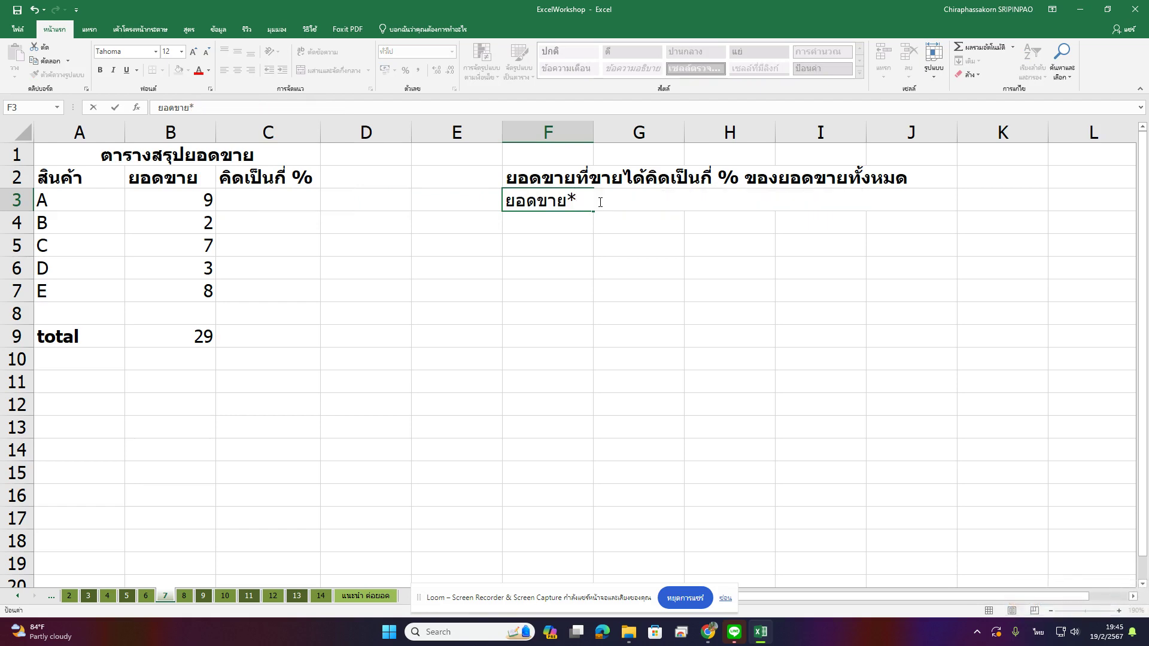
{"action": "type", "text": "100"}
{"action": "type", "text": "/"}
{"action": "type", "text": "ยอดร"}
{"action": "type", "text": "วมทั้งหมด"}
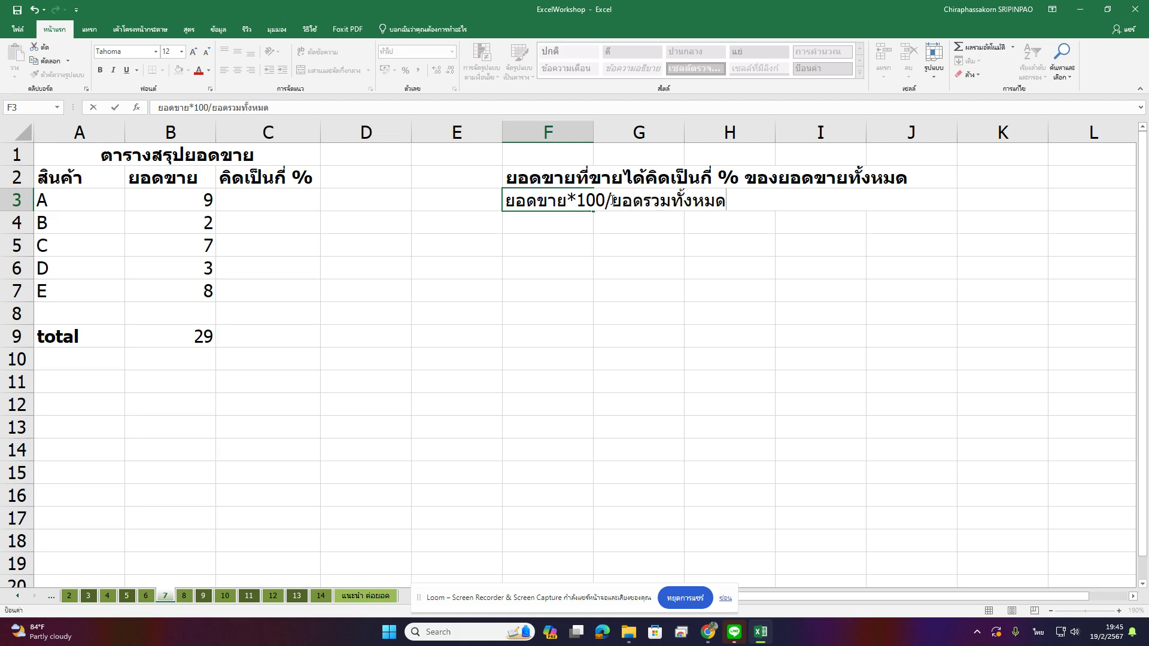
{"action": "key", "text": "Return"}
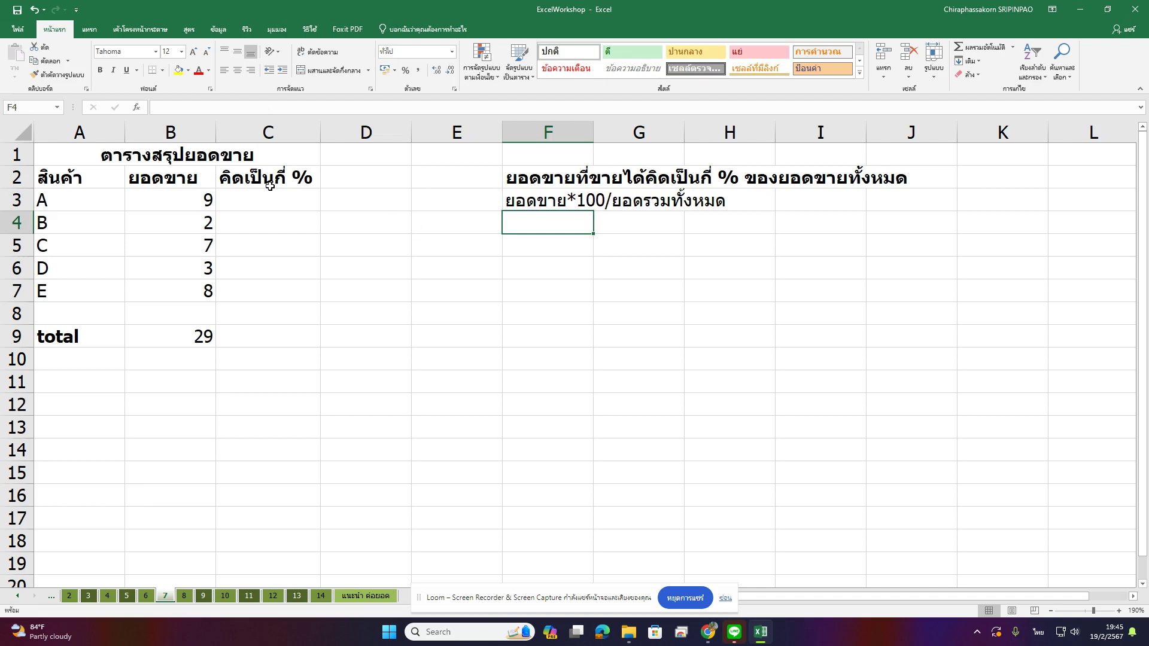
{"action": "left_click", "coordinate": [547, 194]}
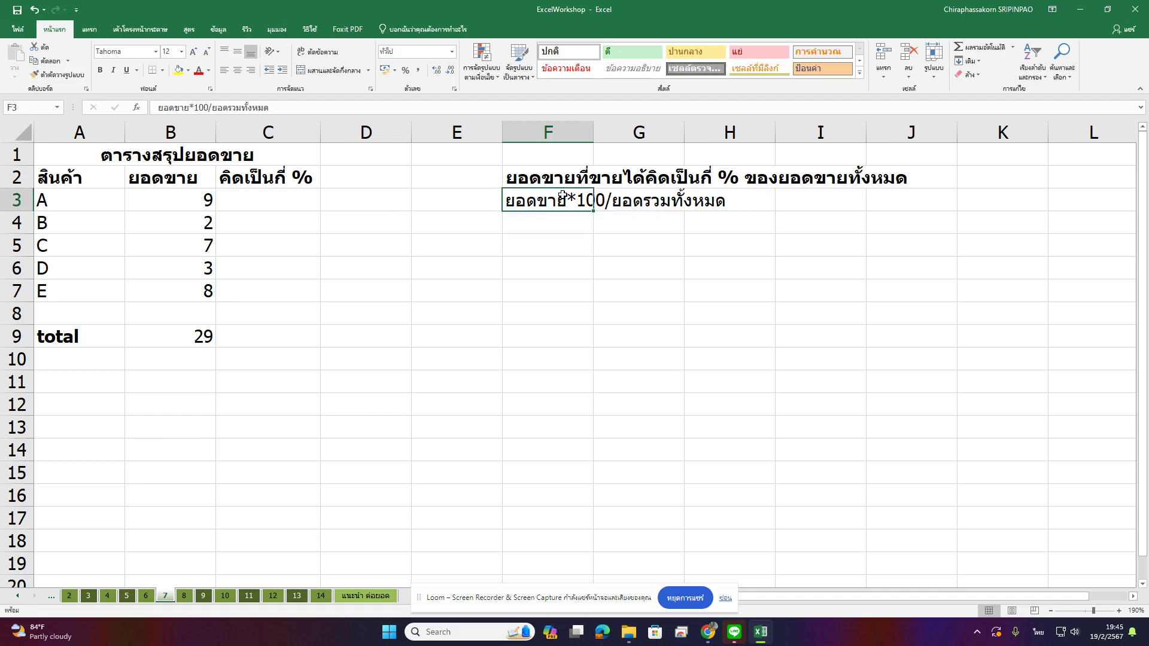
{"action": "left_click", "coordinate": [604, 200]}
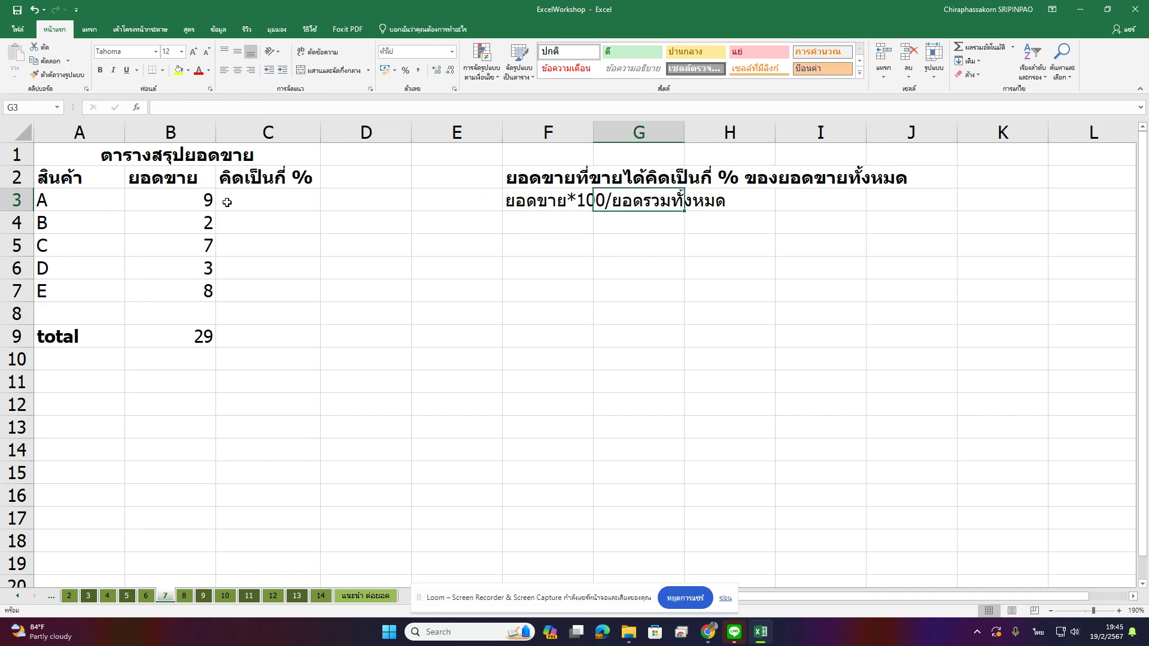
{"action": "left_click", "coordinate": [267, 202]}
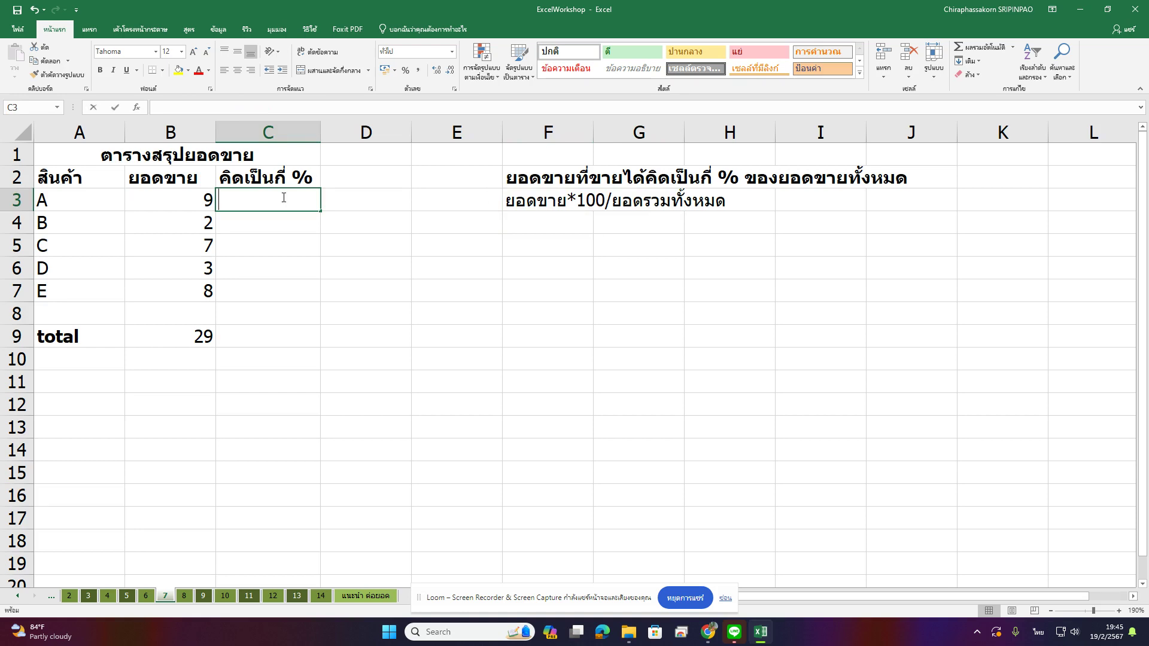
{"action": "type", "text": "ช"}
{"action": "key", "text": "BackSpace"}
{"action": "key", "text": "grave"}
{"action": "type", "text": "="}
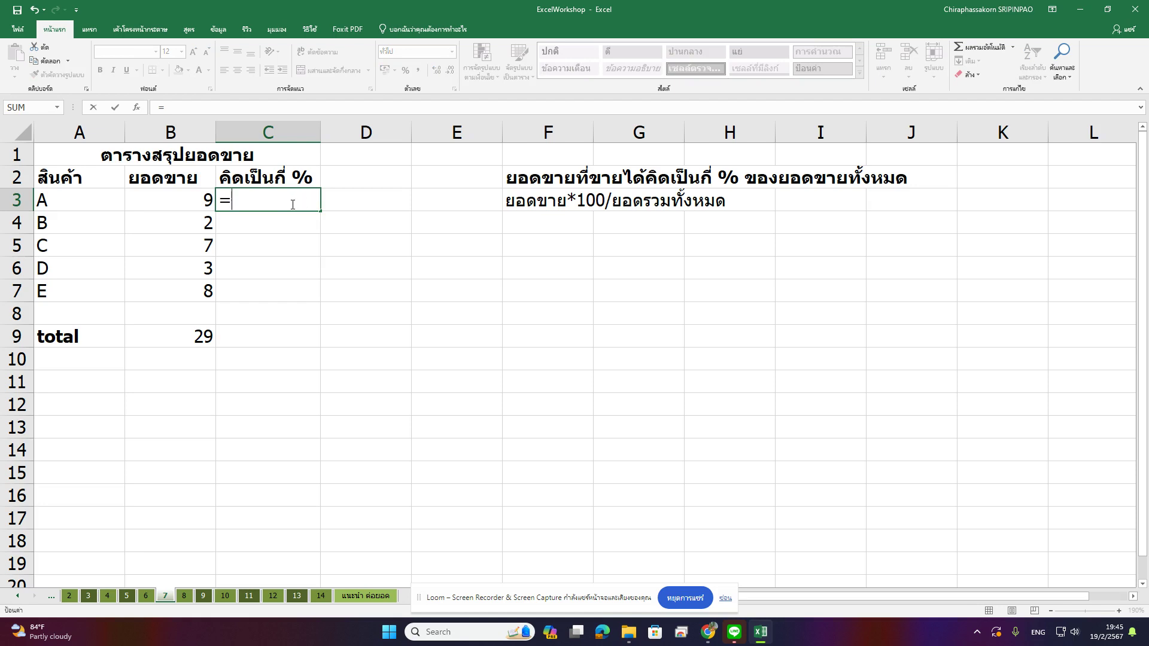
{"action": "left_click", "coordinate": [169, 200]}
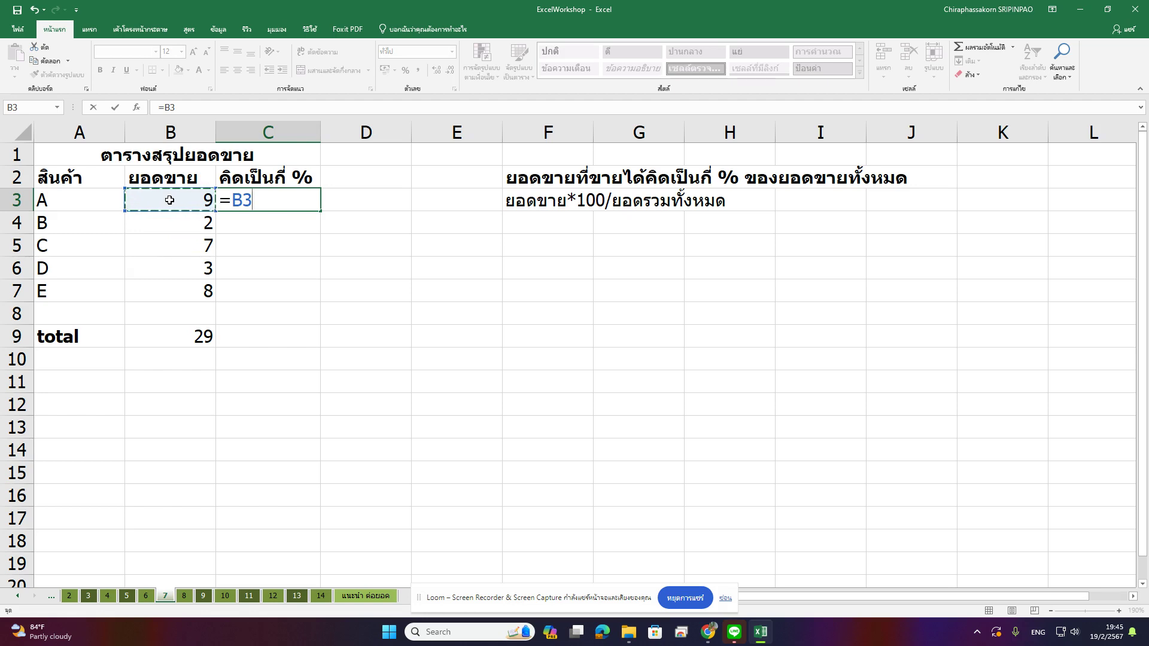
{"action": "type", "text": "*"}
{"action": "type", "text": "100"}
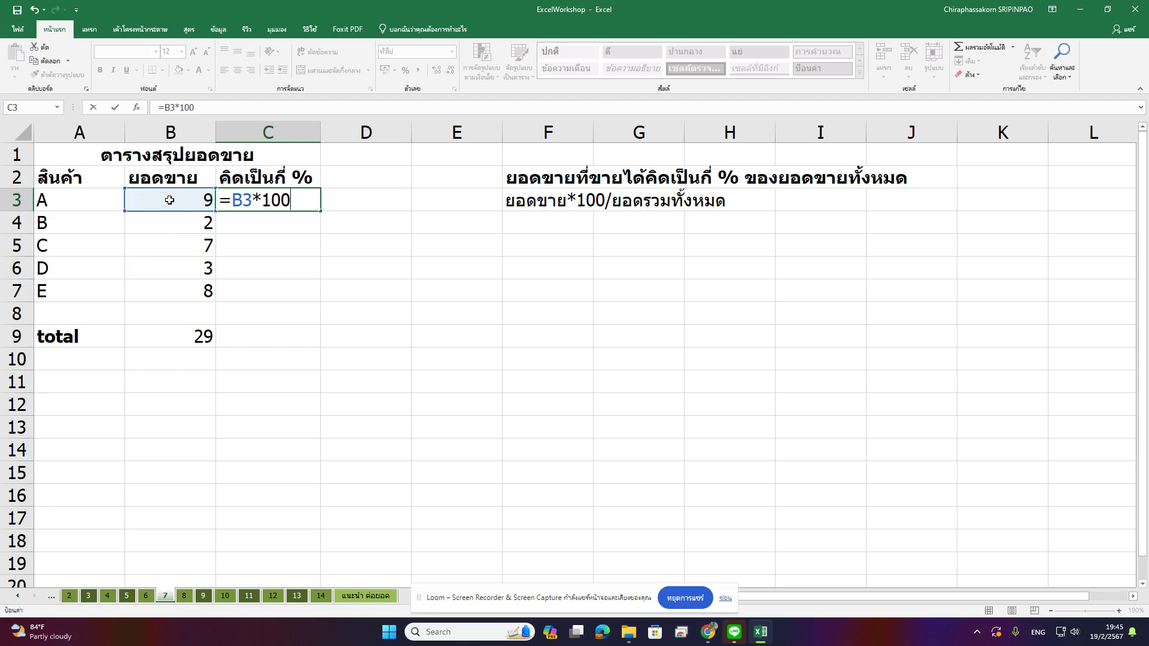
{"action": "type", "text": "/"}
{"action": "left_click", "coordinate": [293, 205]}
{"action": "left_click_drag", "start_coordinate": [306, 195], "coordinate": [226, 191]}
{"action": "key", "text": "BackSpace"}
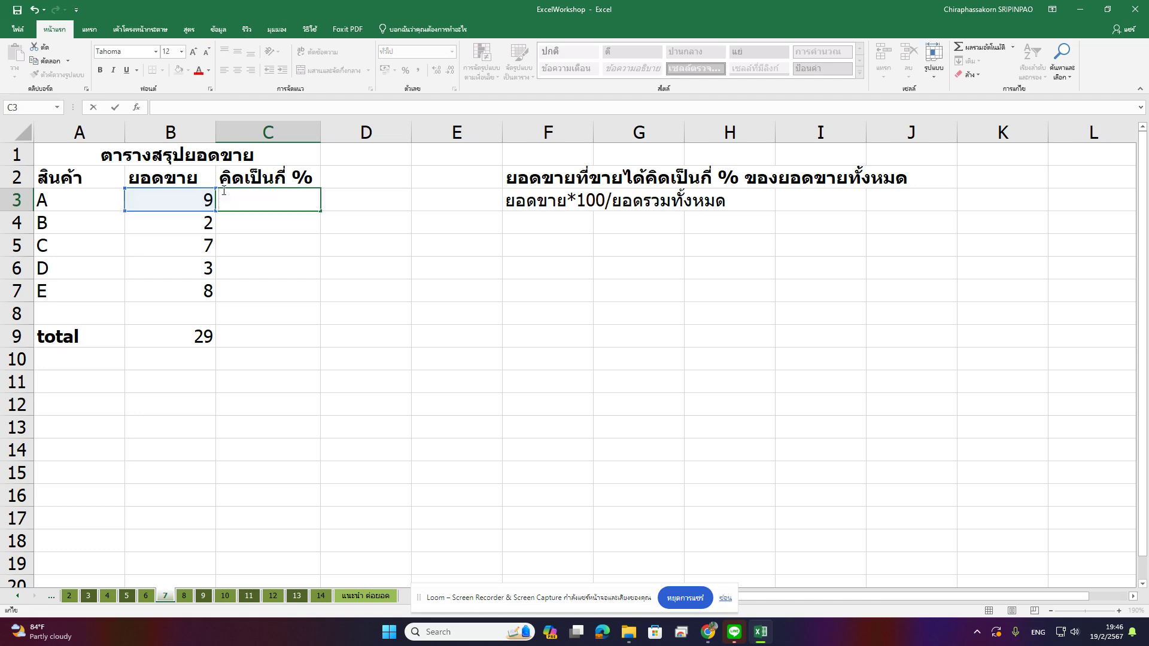
{"action": "left_click", "coordinate": [62, 313]}
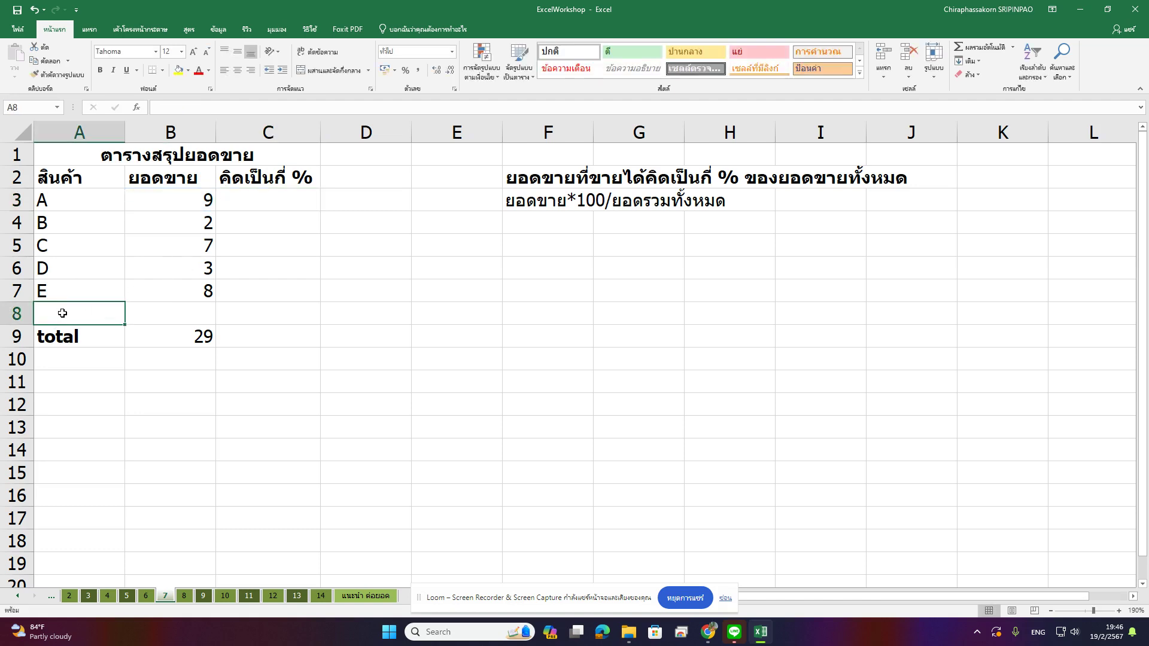
Enter product F in A8 with sales of 9 in B8, so the total becomes 38.
{"action": "type", "text": "F"}
{"action": "left_click", "coordinate": [172, 310]}
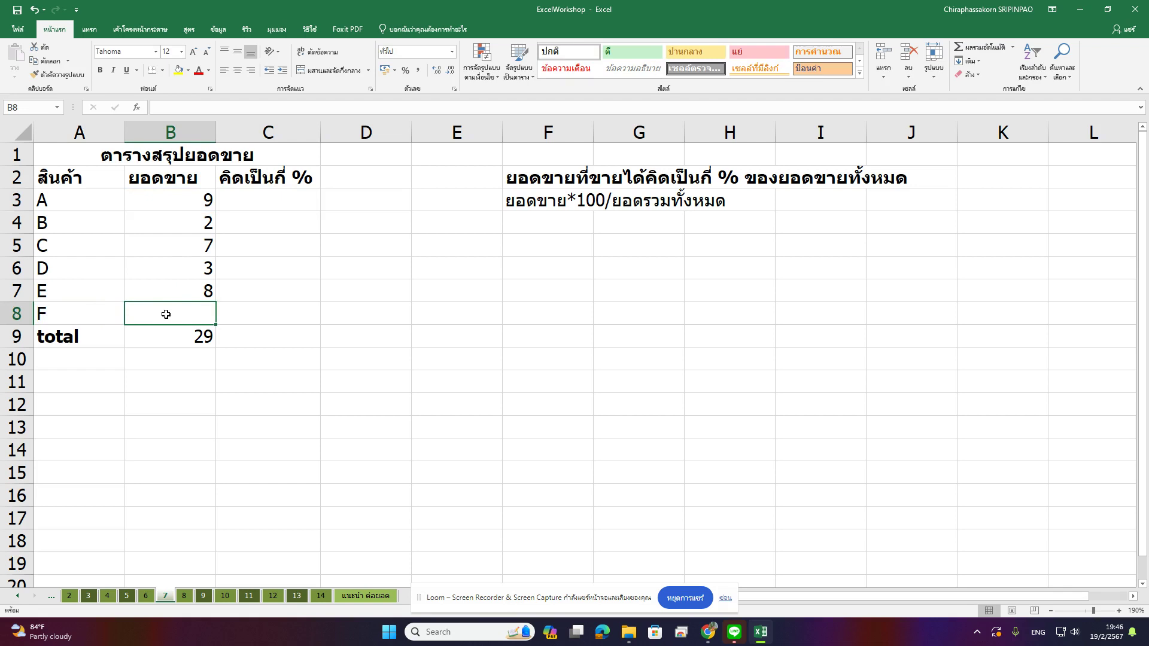
{"action": "type", "text": "9"}
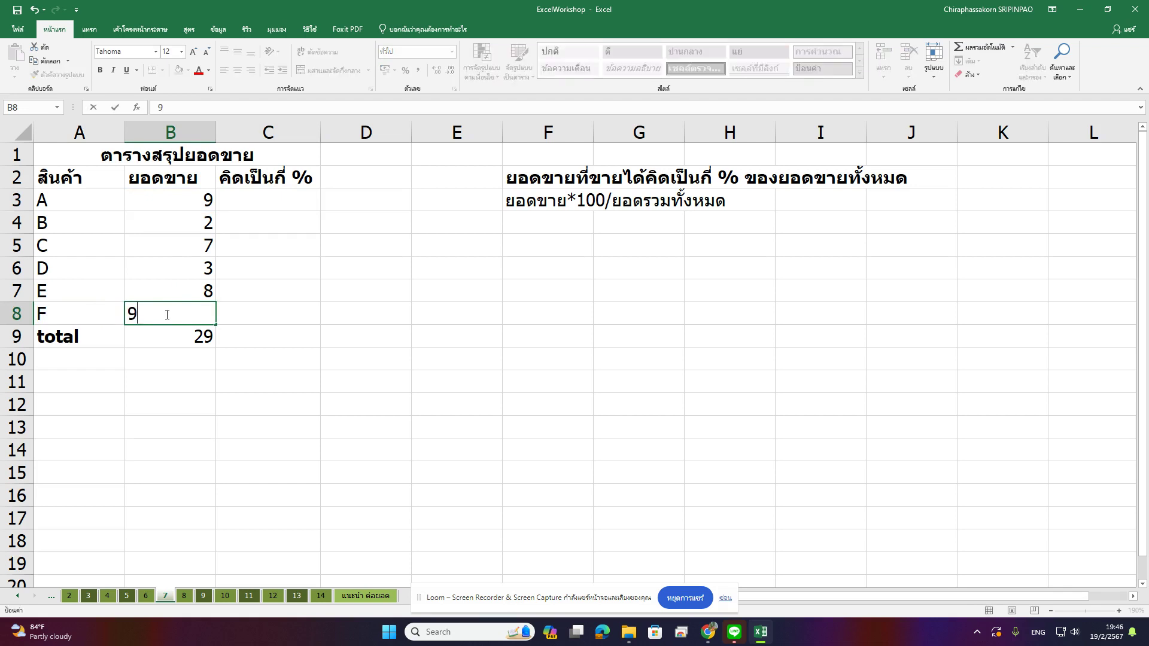
{"action": "key", "text": "Return"}
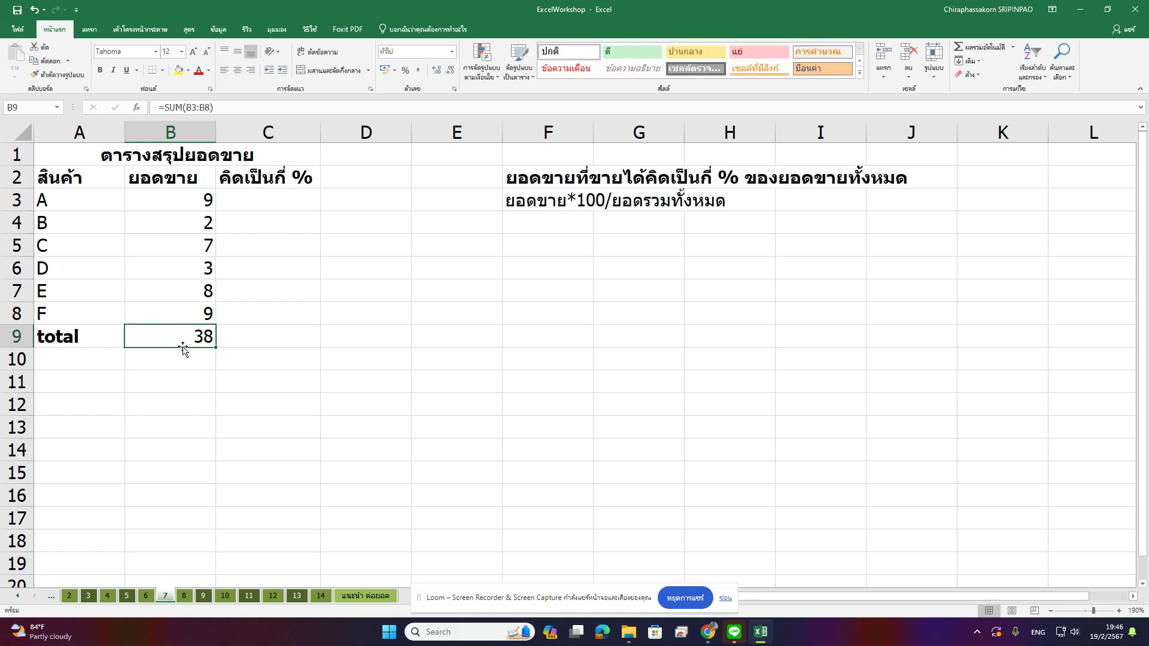
{"action": "double_click", "coordinate": [306, 197]}
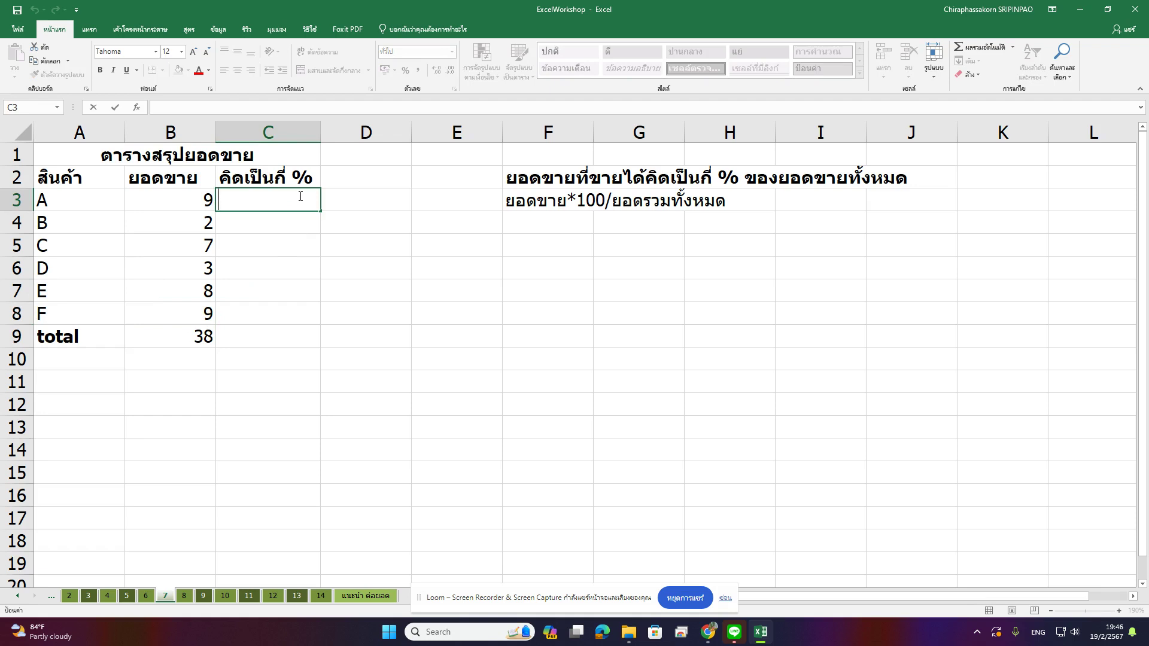
Enter =B3*100/29 in C3 and note the total is now 38.
{"action": "type", "text": "="}
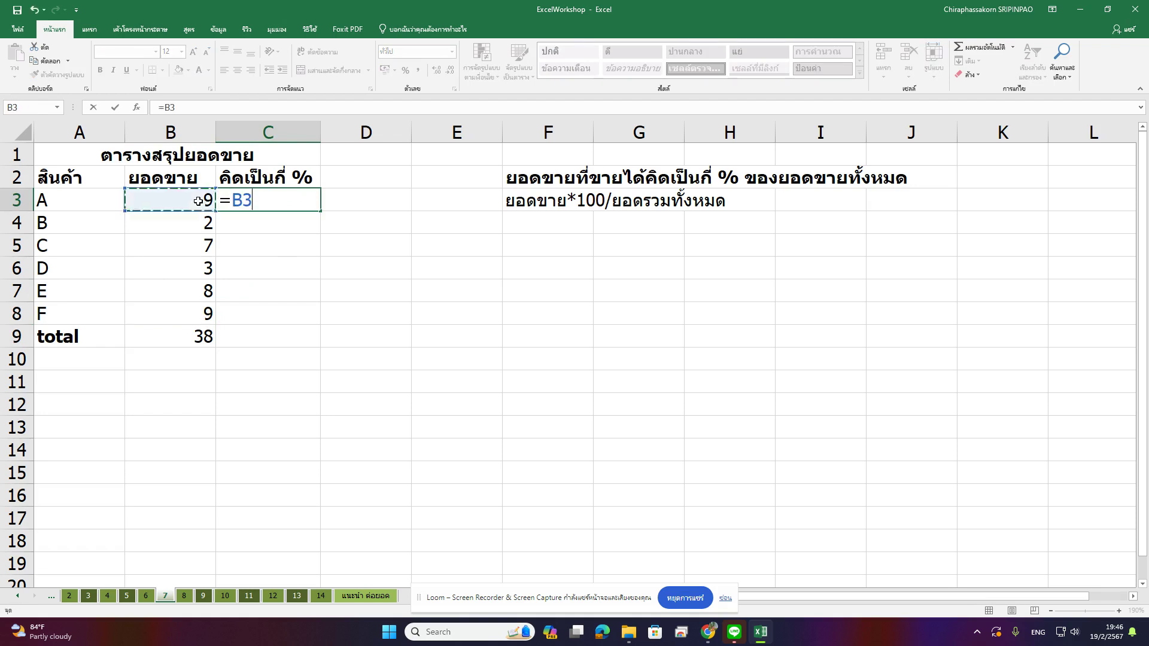
{"action": "left_click", "coordinate": [198, 202]}
{"action": "type", "text": "*100"}
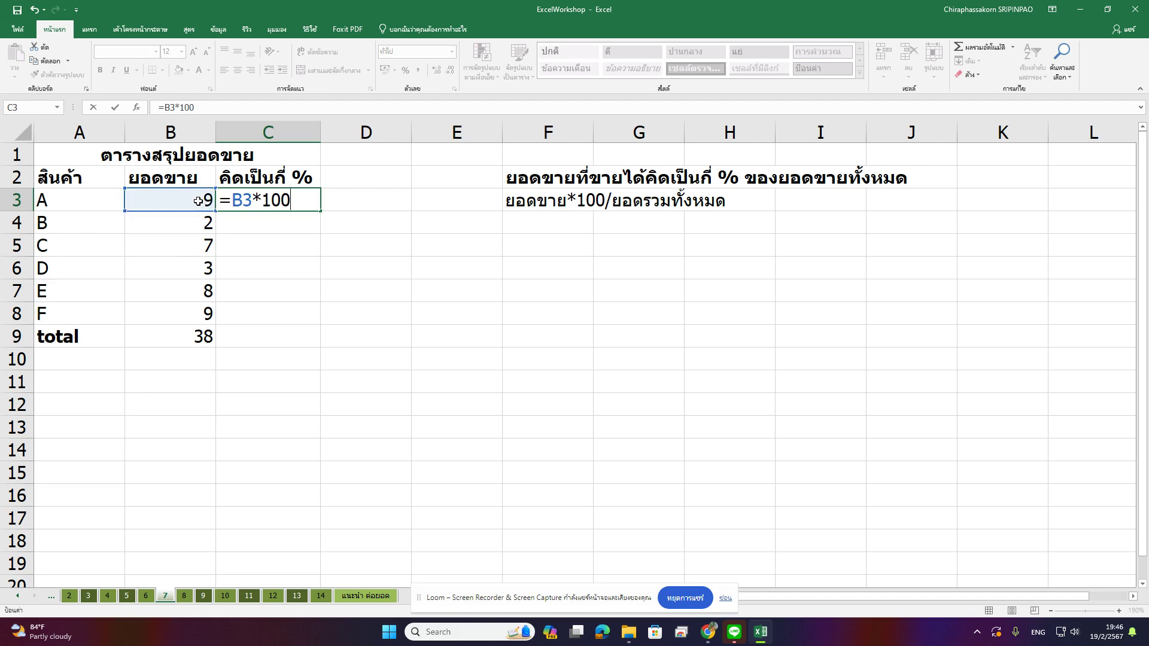
{"action": "type", "text": "/"}
{"action": "type", "text": "29"}
{"action": "key", "text": "Return"}
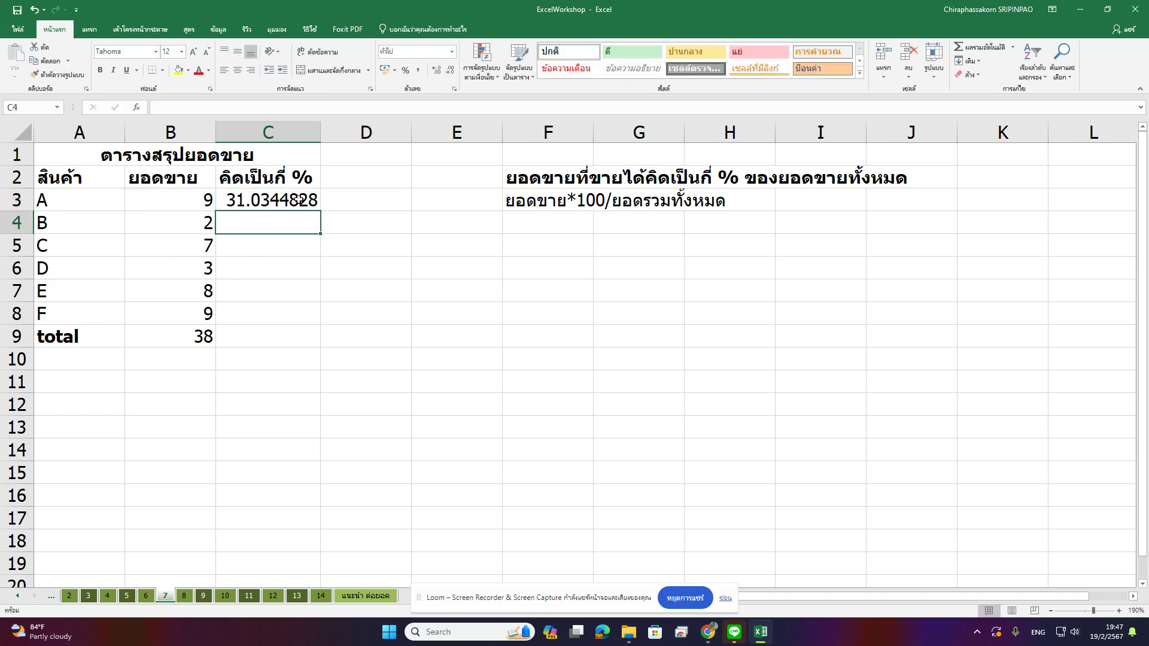
{"action": "left_click", "coordinate": [291, 197]}
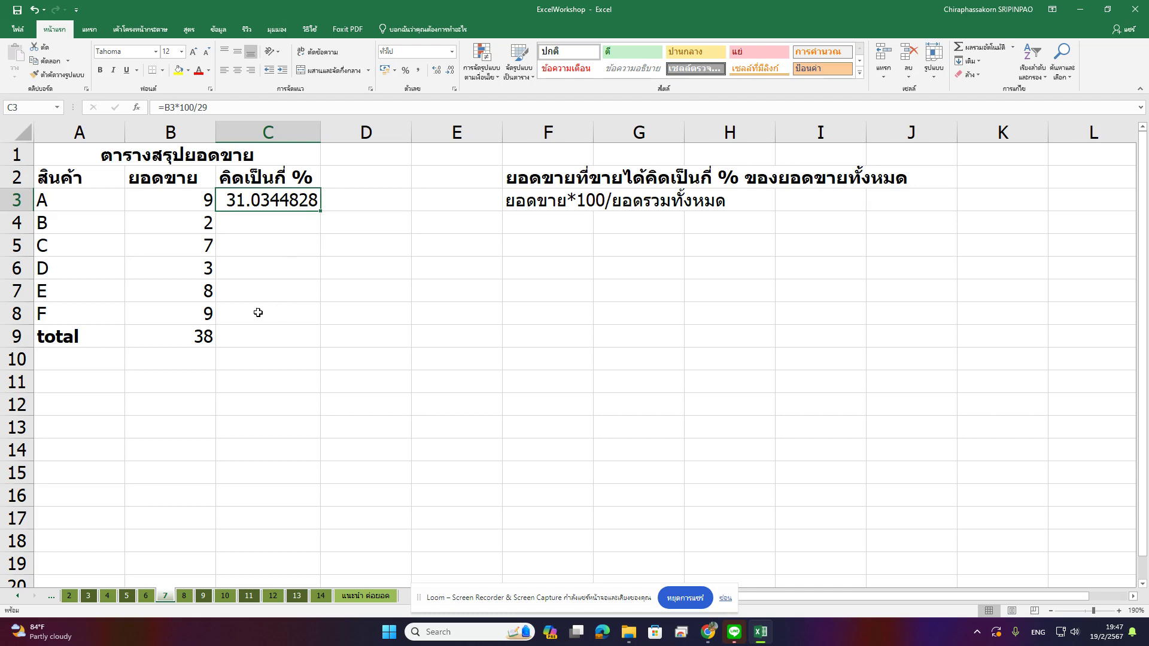
{"action": "left_click_drag", "start_coordinate": [48, 310], "coordinate": [184, 317]}
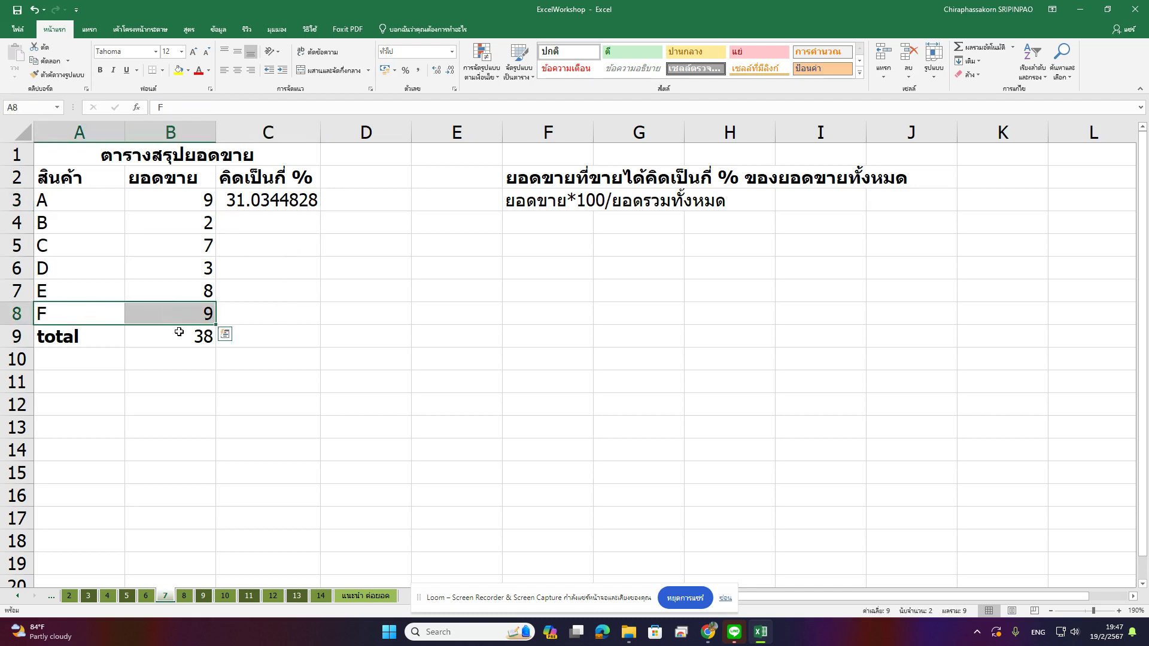
{"action": "left_click", "coordinate": [176, 340]}
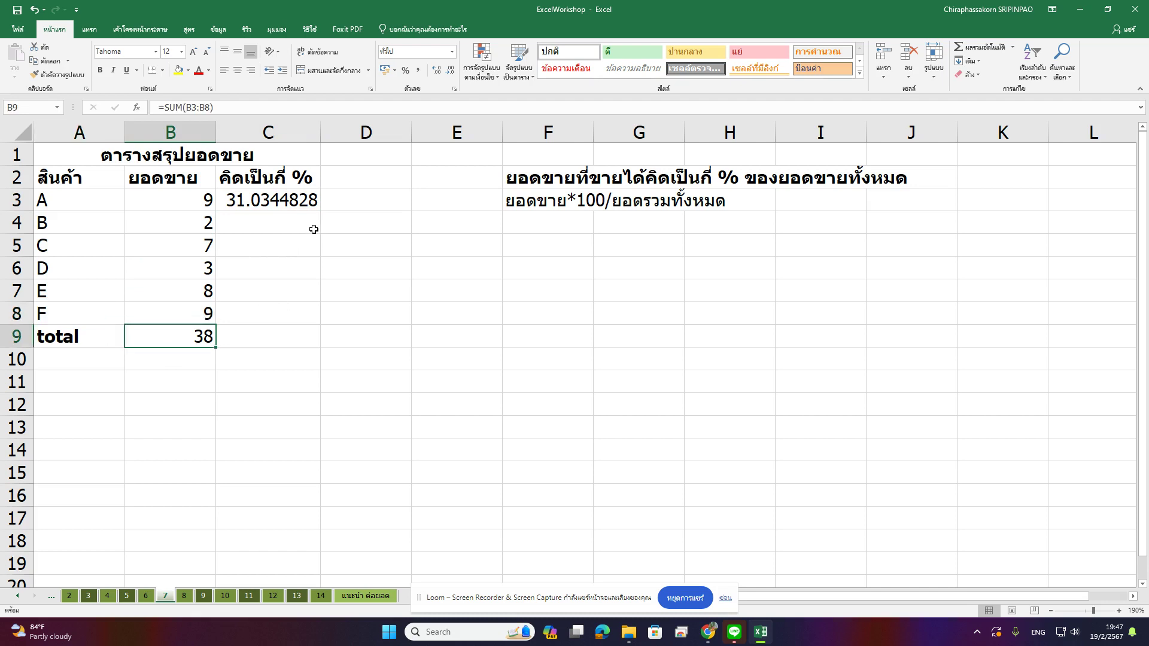
Change the divisor in C3's formula from 29 to 38.
{"action": "double_click", "coordinate": [301, 200]}
{"action": "left_click_drag", "start_coordinate": [301, 200], "coordinate": [323, 200]}
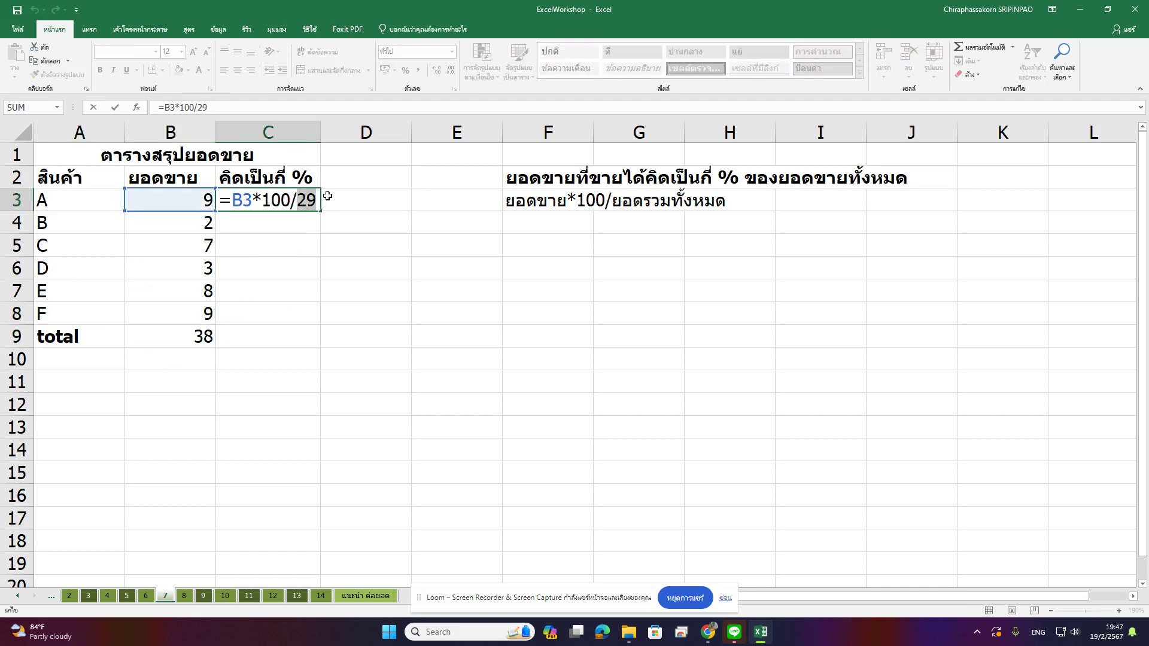
{"action": "type", "text": "38"}
{"action": "key", "text": "Return"}
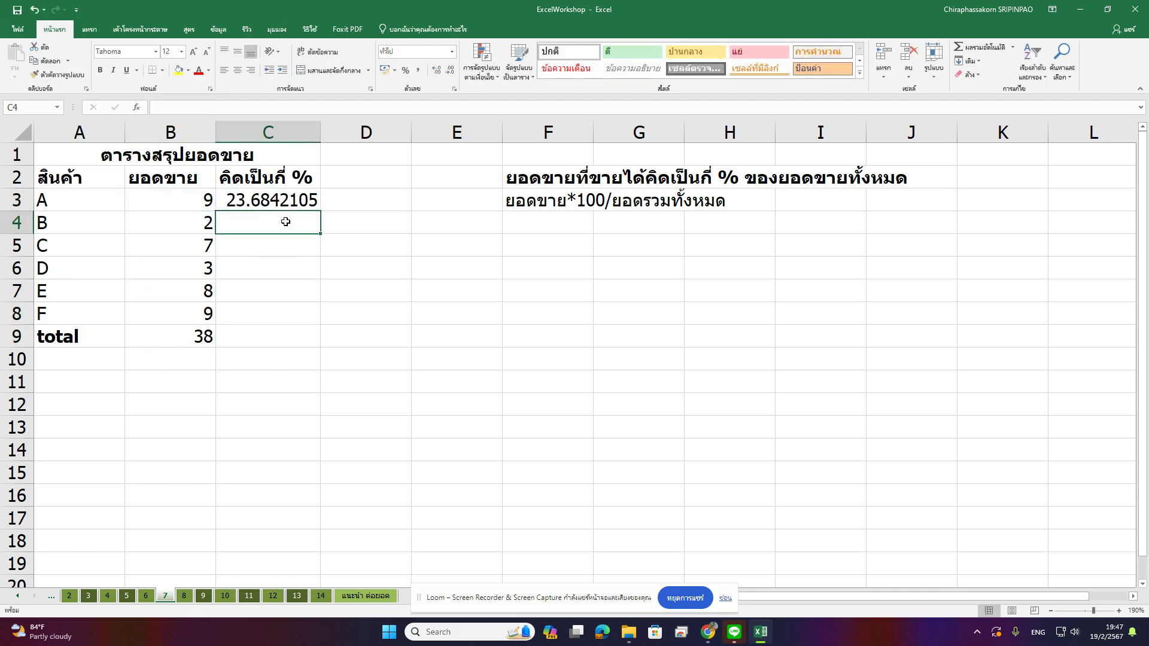
Replace the fixed 38 with a reference to B9, making C3 =B3*100/B9.
{"action": "left_click", "coordinate": [284, 200]}
{"action": "double_click", "coordinate": [284, 200]}
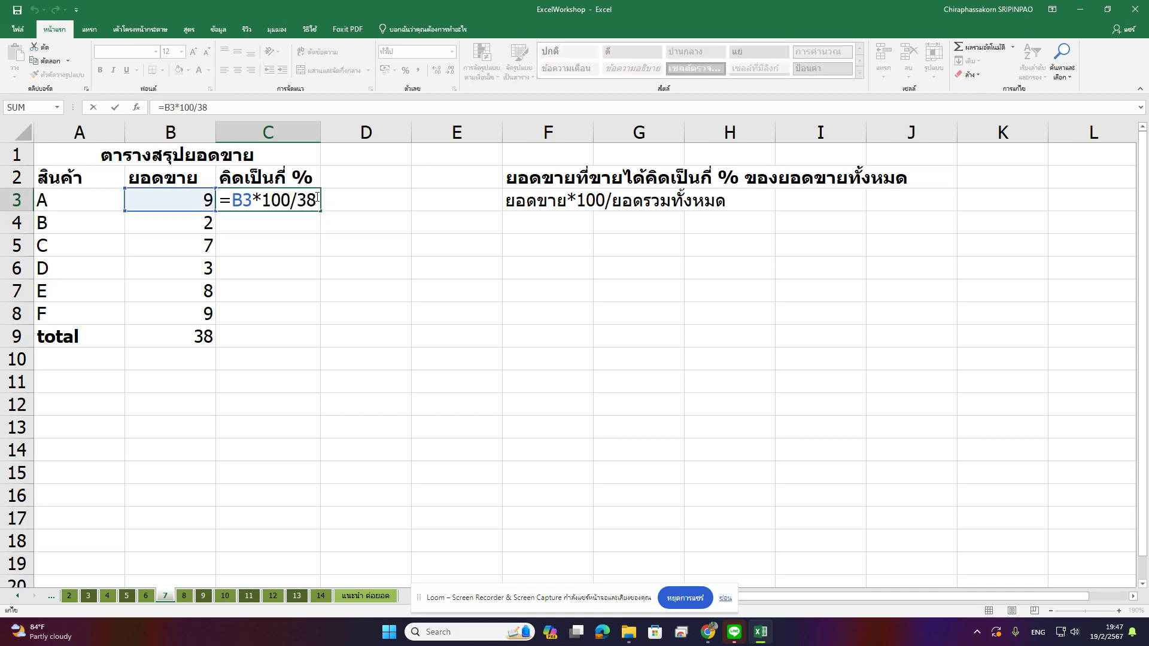
{"action": "left_click_drag", "start_coordinate": [298, 201], "coordinate": [312, 201]}
{"action": "key", "text": "BackSpace"}
{"action": "left_click", "coordinate": [191, 338]}
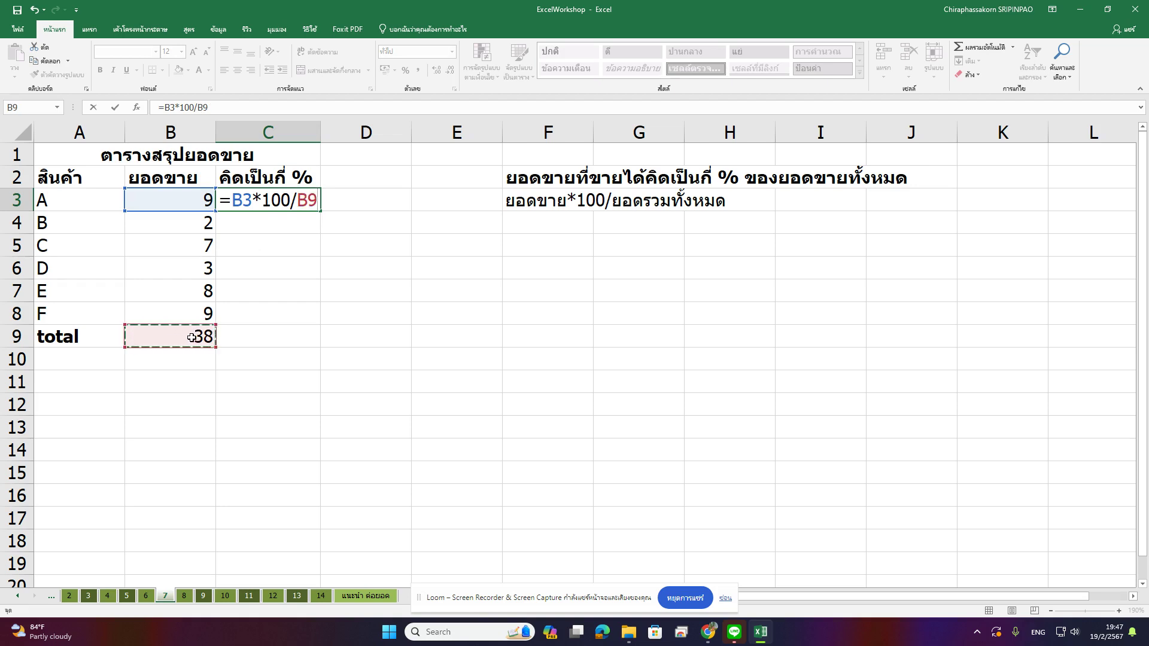
{"action": "key", "text": "Return"}
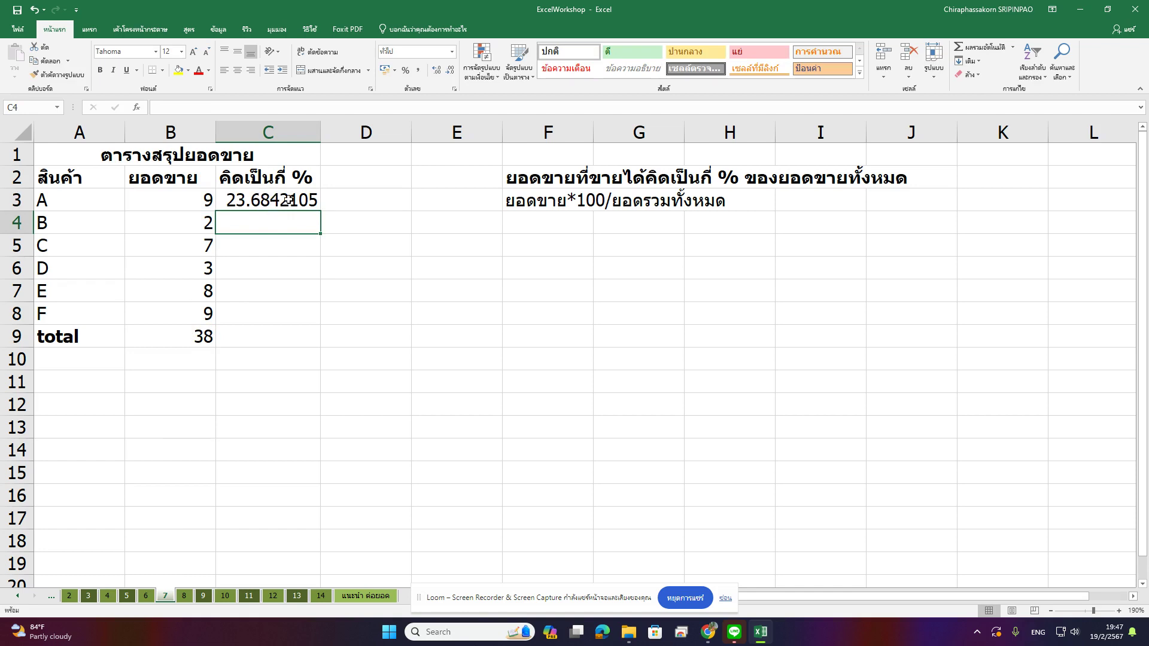
Decrease C3's decimals four times so 23.6842105 displays as 23.68.
{"action": "left_click", "coordinate": [317, 200]}
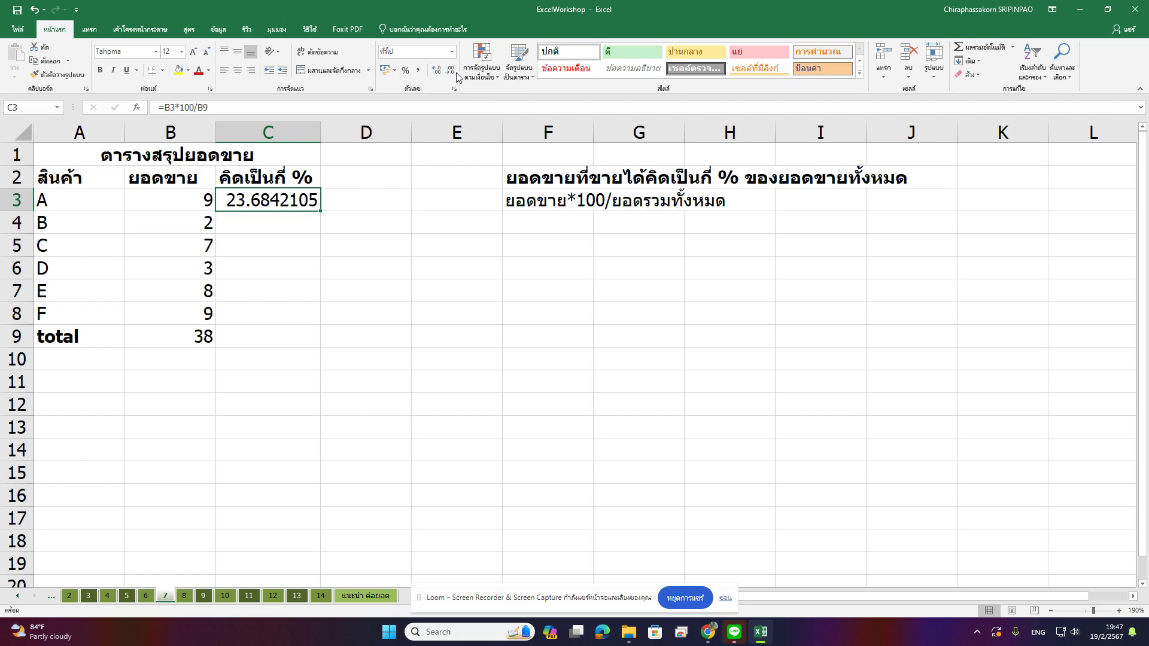
{"action": "left_click", "coordinate": [452, 75]}
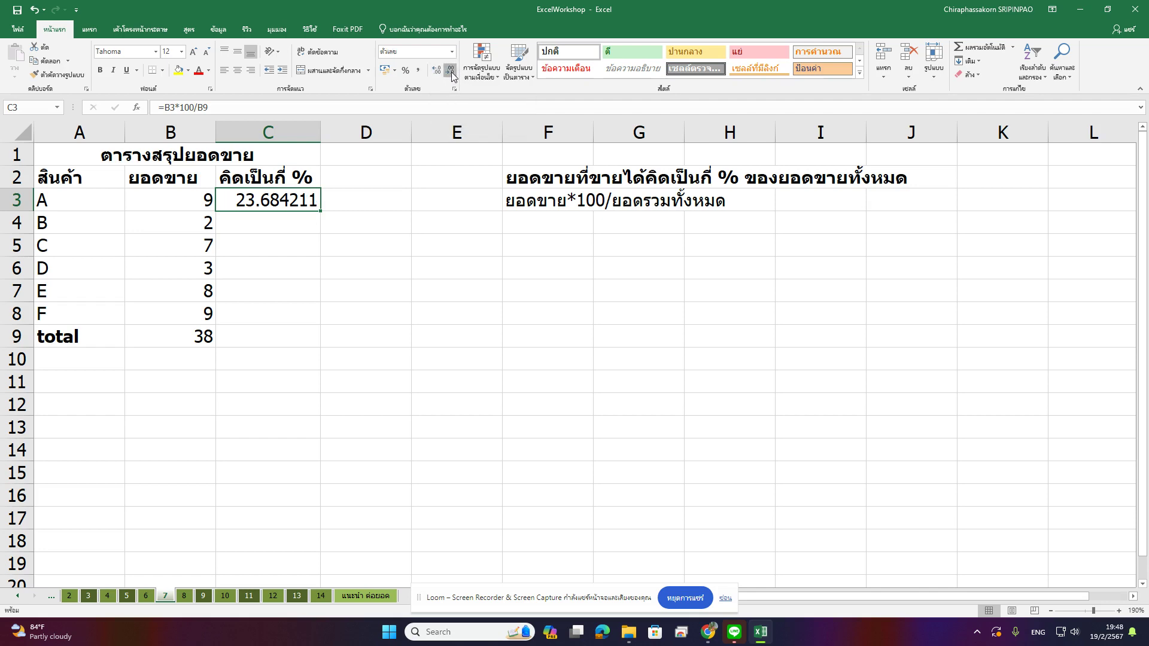
{"action": "left_click", "coordinate": [452, 75]}
{"action": "left_click", "coordinate": [452, 75]}
{"action": "left_click", "coordinate": [452, 75]}
{"action": "left_click", "coordinate": [452, 75]}
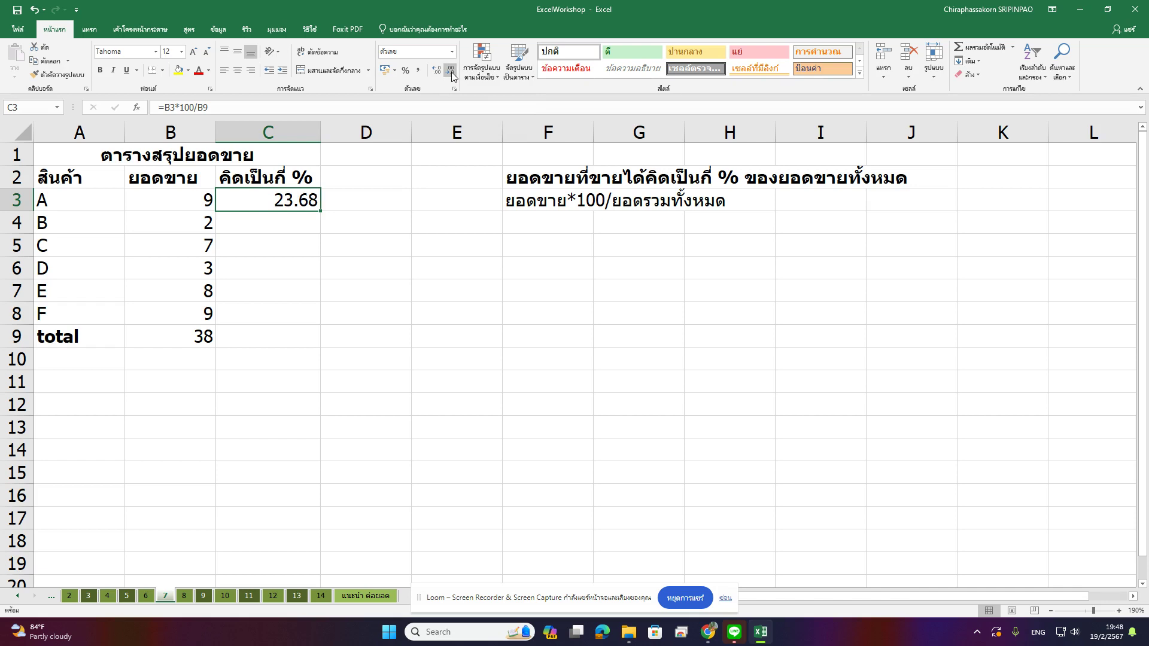
{"action": "left_click", "coordinate": [270, 223]}
{"action": "double_click", "coordinate": [280, 199]}
{"action": "key", "text": "Return"}
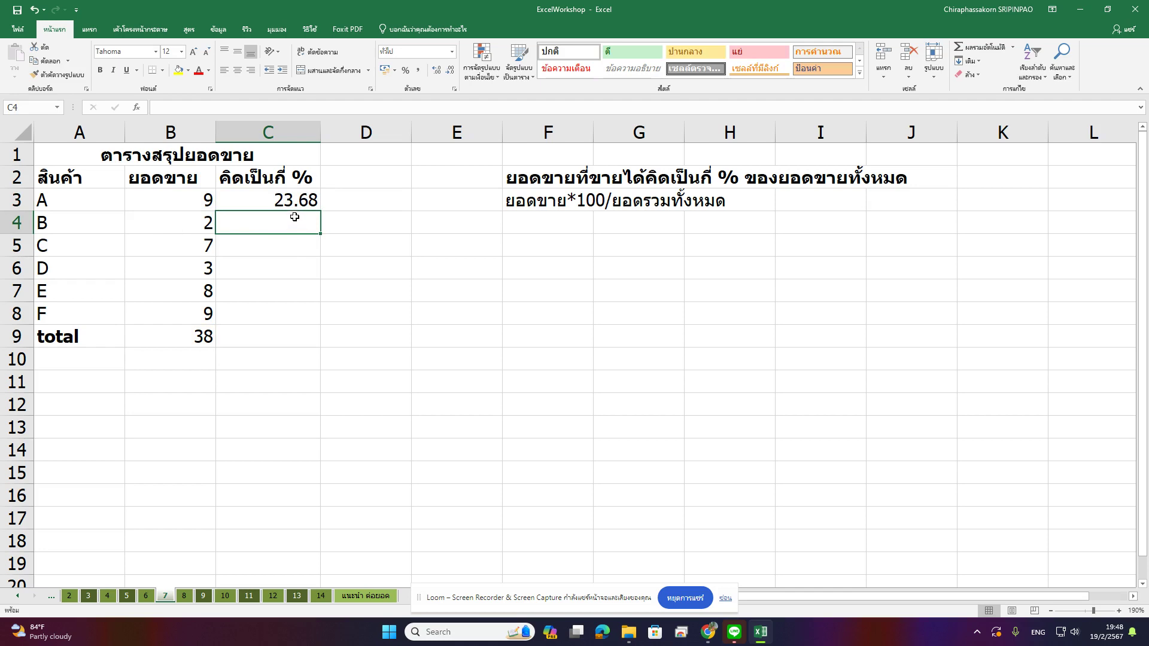
Fill C3's formula down to C4:C8, which then show #DIV/0! errors.
{"action": "left_click", "coordinate": [300, 197]}
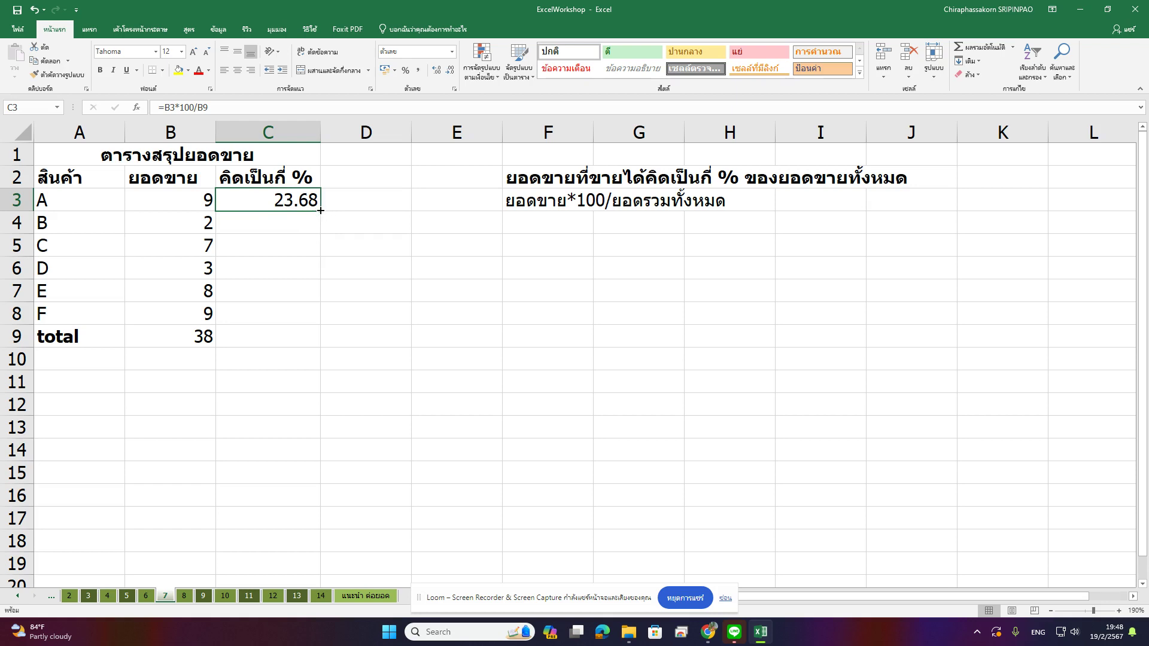
{"action": "double_click", "coordinate": [321, 211]}
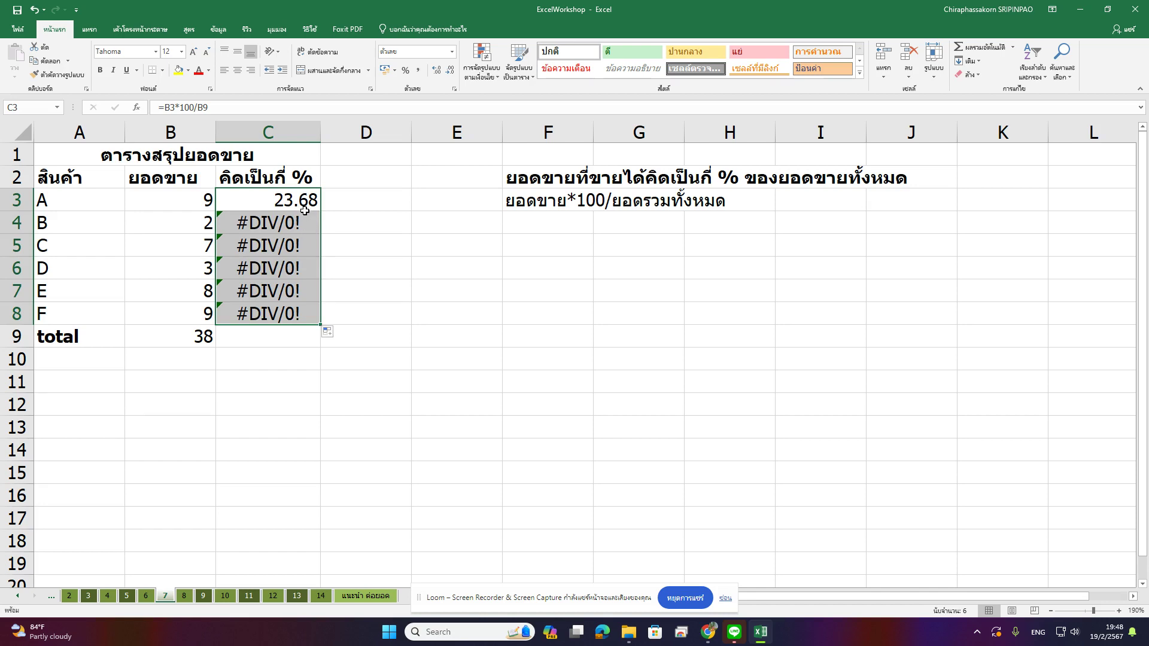
{"action": "left_click", "coordinate": [304, 217]}
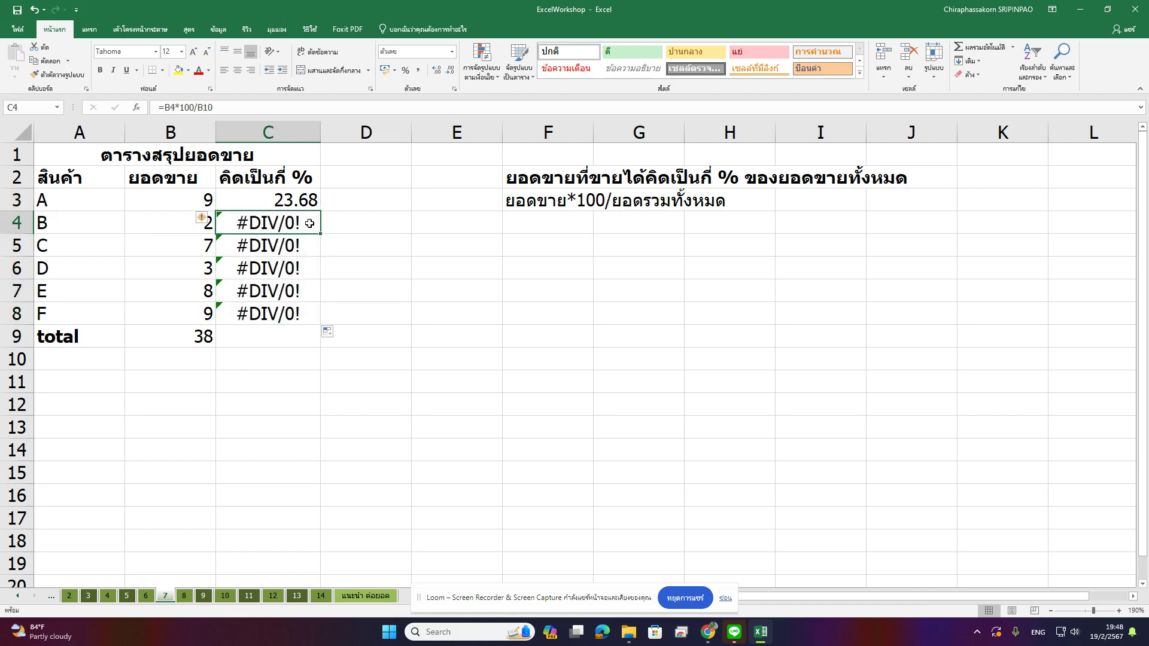
{"action": "left_click_drag", "start_coordinate": [311, 225], "coordinate": [317, 308]}
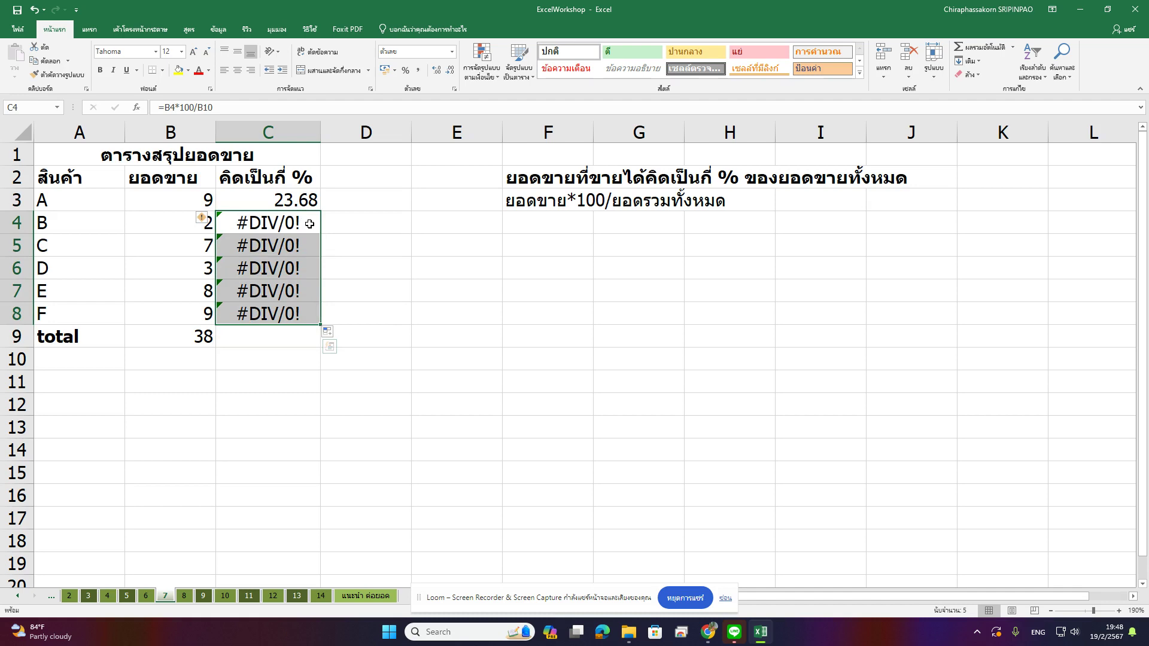
{"action": "left_click", "coordinate": [310, 224]}
Select and copy the formula text =B4*100/B10 from inside C4.
{"action": "double_click", "coordinate": [309, 223]}
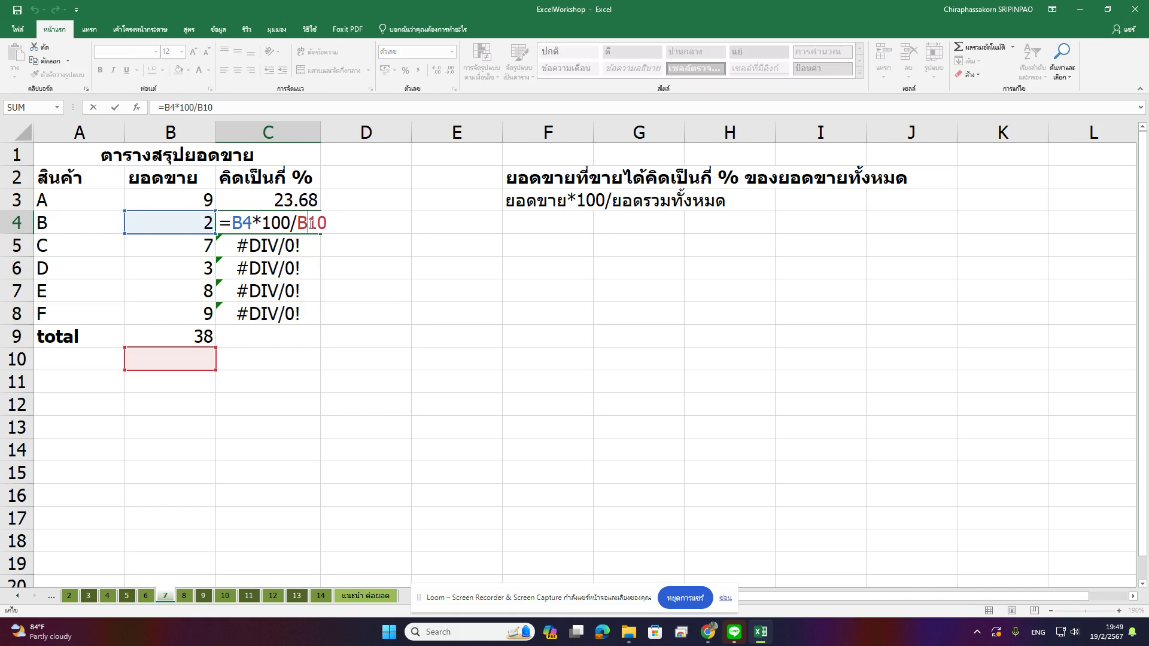
{"action": "left_click_drag", "start_coordinate": [297, 223], "coordinate": [330, 226]}
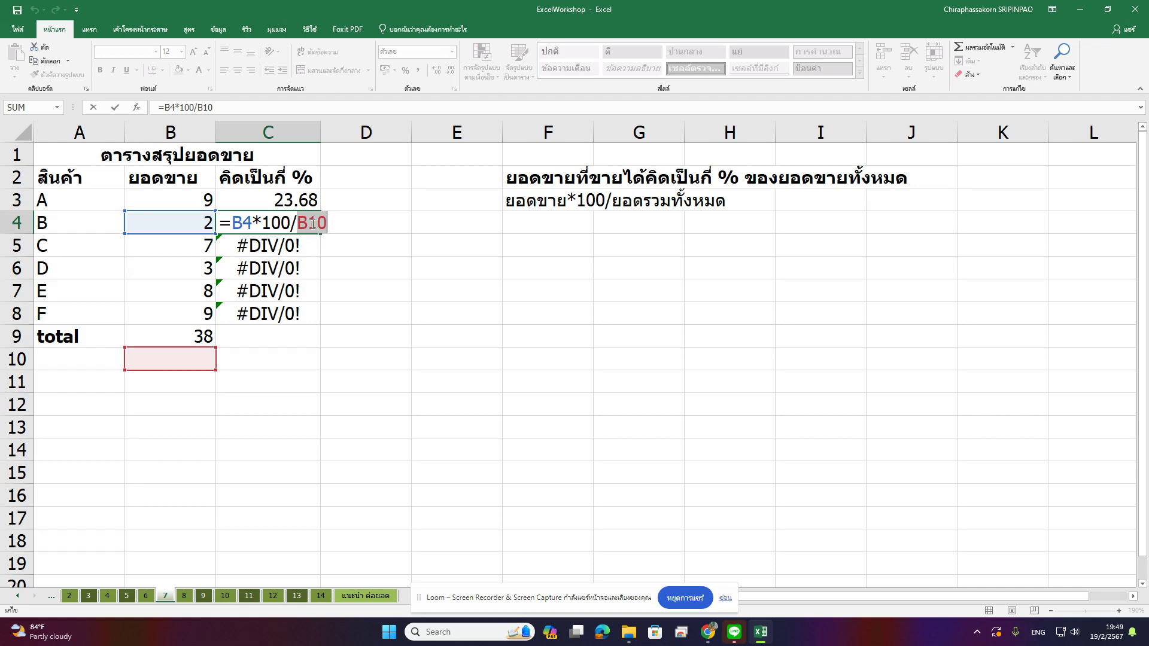
{"action": "triple_click", "coordinate": [321, 224]}
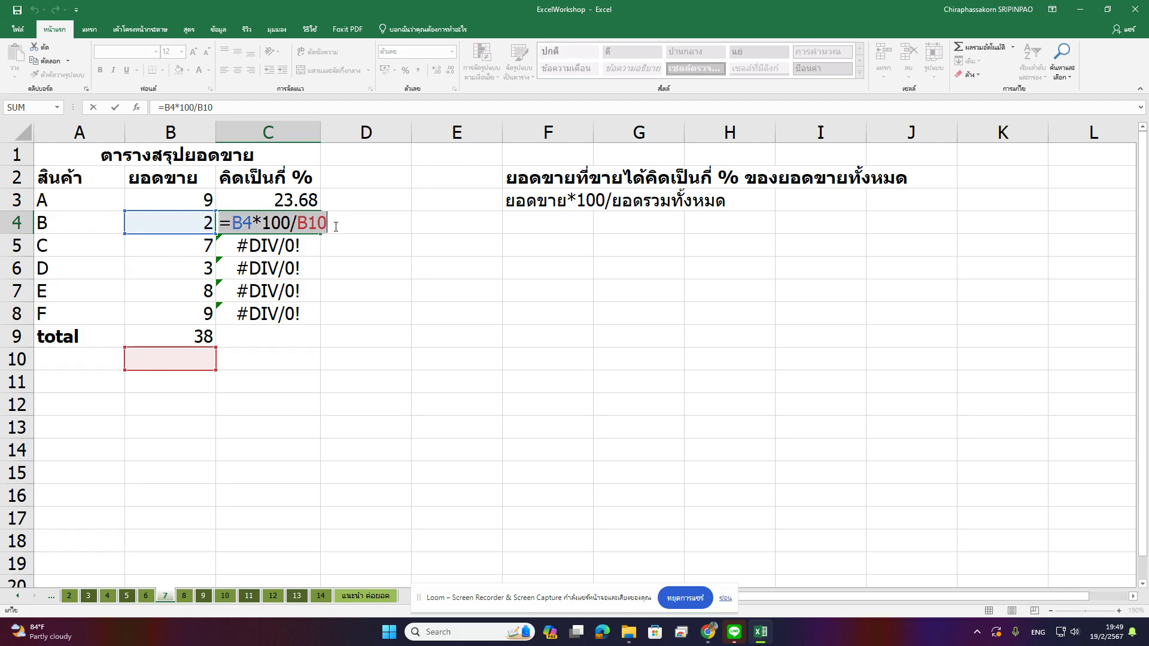
{"action": "key", "text": "ctrl+c"}
{"action": "key", "text": "Return"}
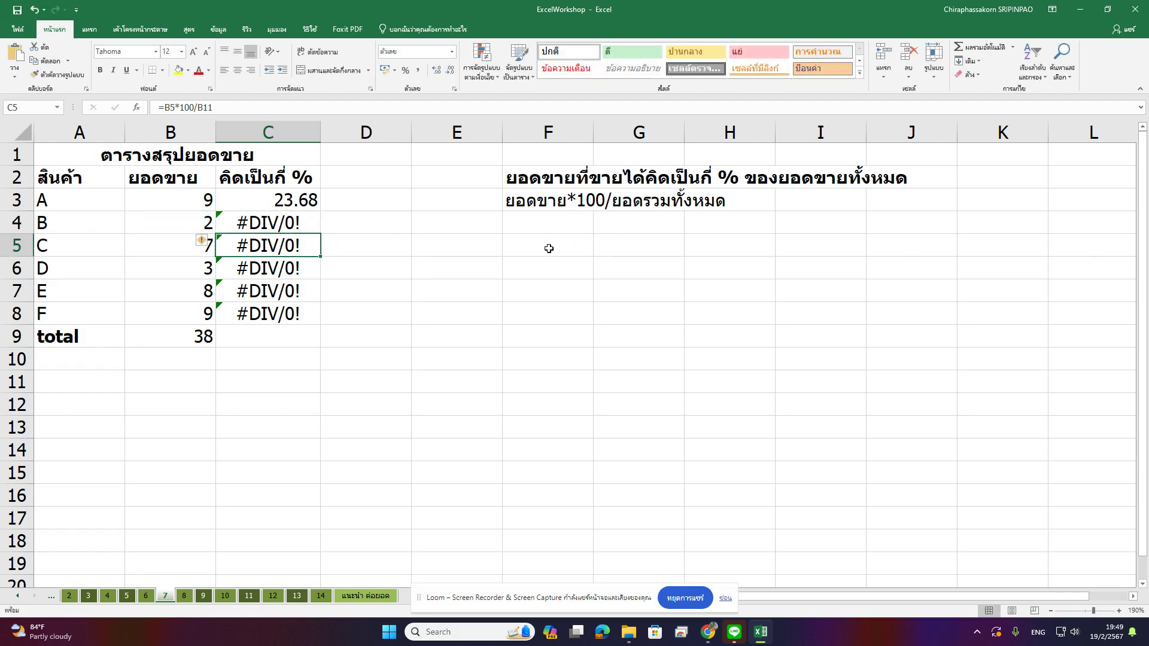
Paste the copied formula into F5 and edit it to read =B4*100/$B$9.
{"action": "double_click", "coordinate": [548, 244]}
{"action": "key", "text": "ctrl+v"}
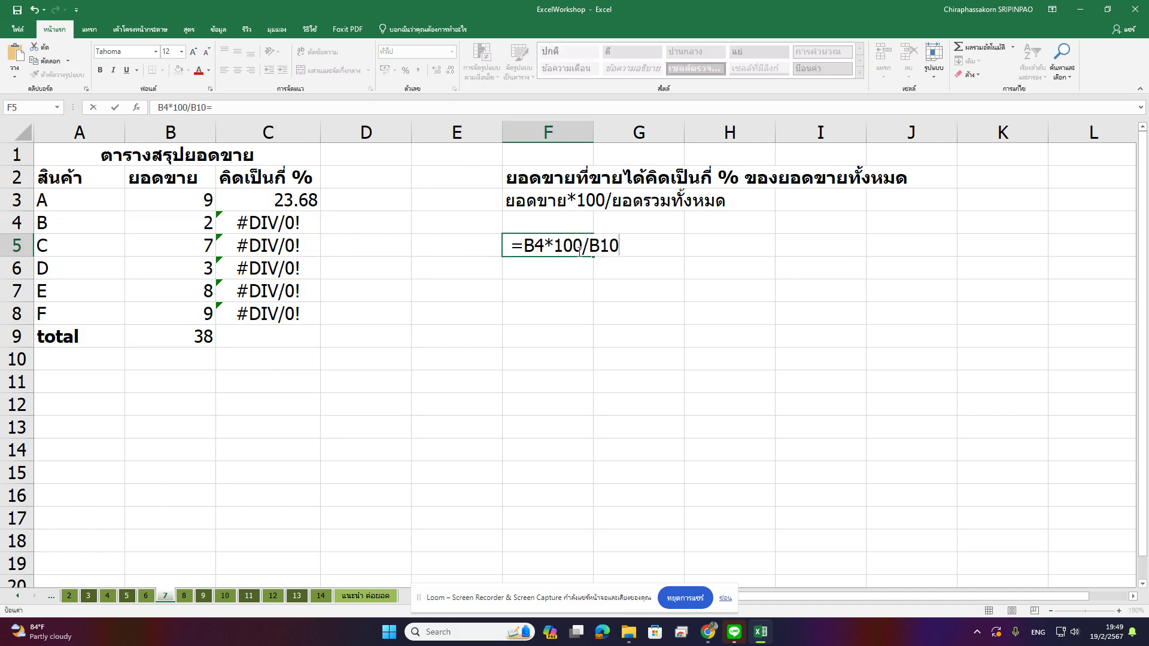
{"action": "left_click", "coordinate": [591, 245]}
{"action": "type", "text": "$"}
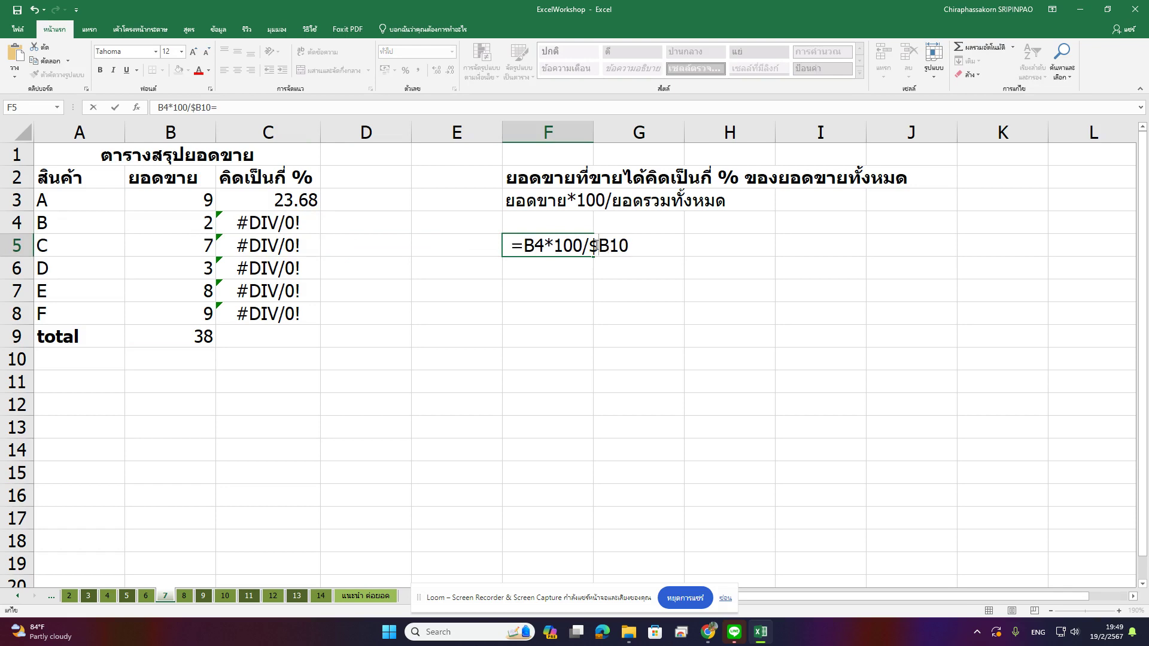
{"action": "left_click_drag", "start_coordinate": [598, 246], "coordinate": [609, 245]}
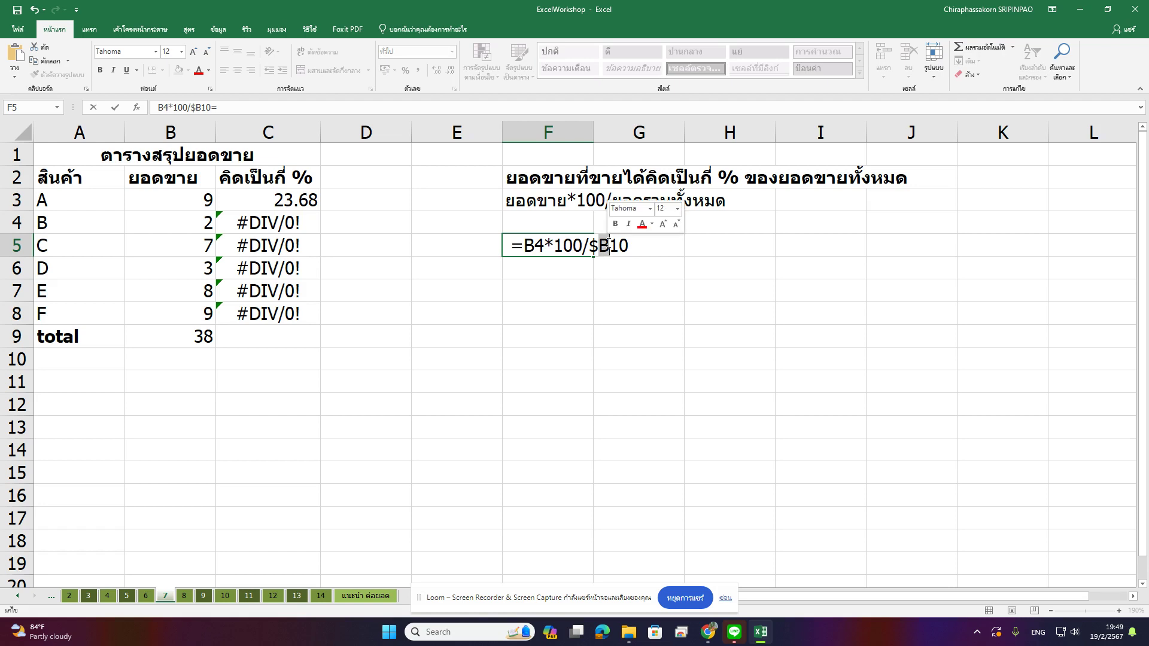
{"action": "left_click", "coordinate": [603, 246]}
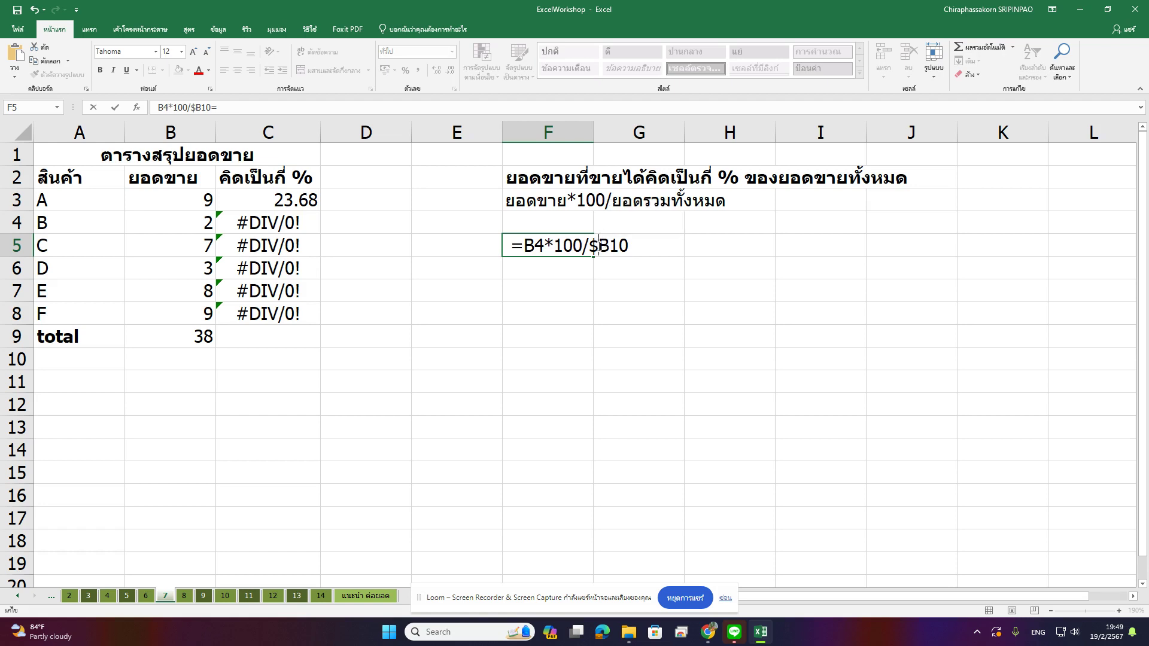
{"action": "left_click_drag", "start_coordinate": [599, 245], "coordinate": [606, 245]}
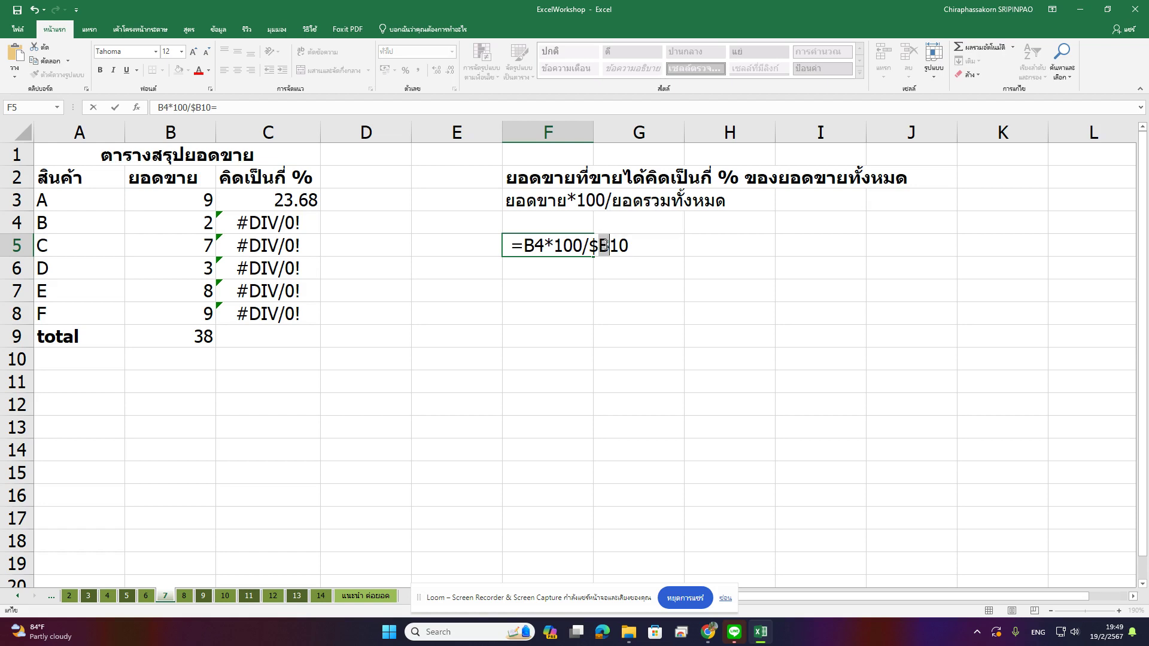
{"action": "left_click", "coordinate": [606, 246]}
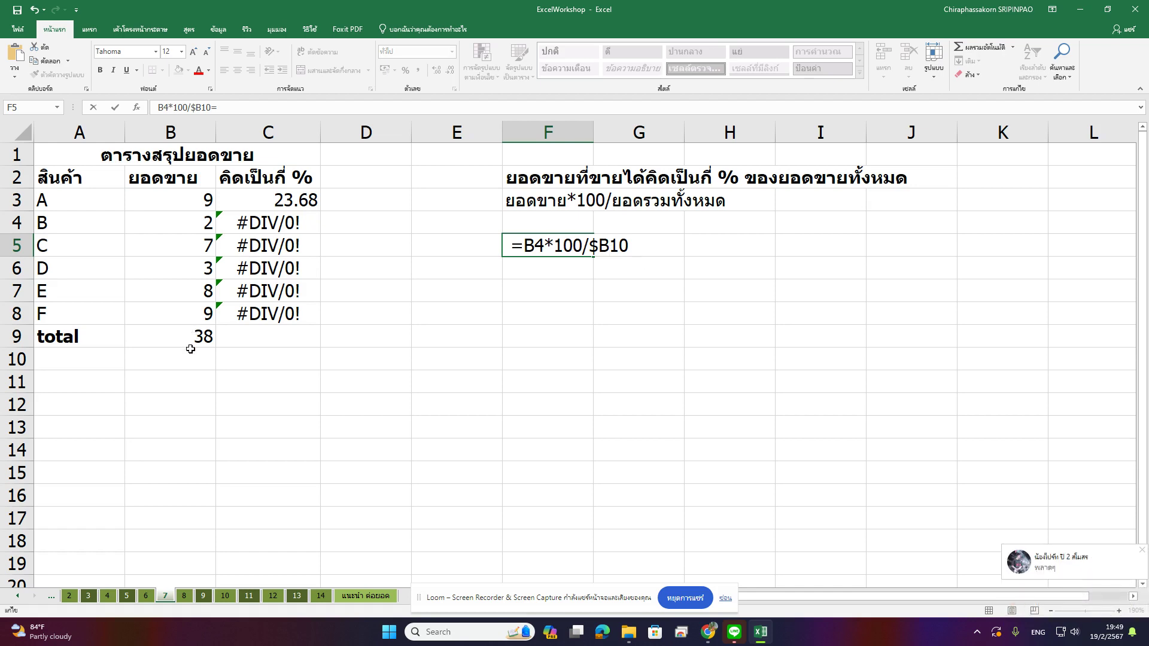
{"action": "left_click_drag", "start_coordinate": [610, 245], "coordinate": [631, 247]}
{"action": "type", "text": "9"}
{"action": "type", "text": "$"}
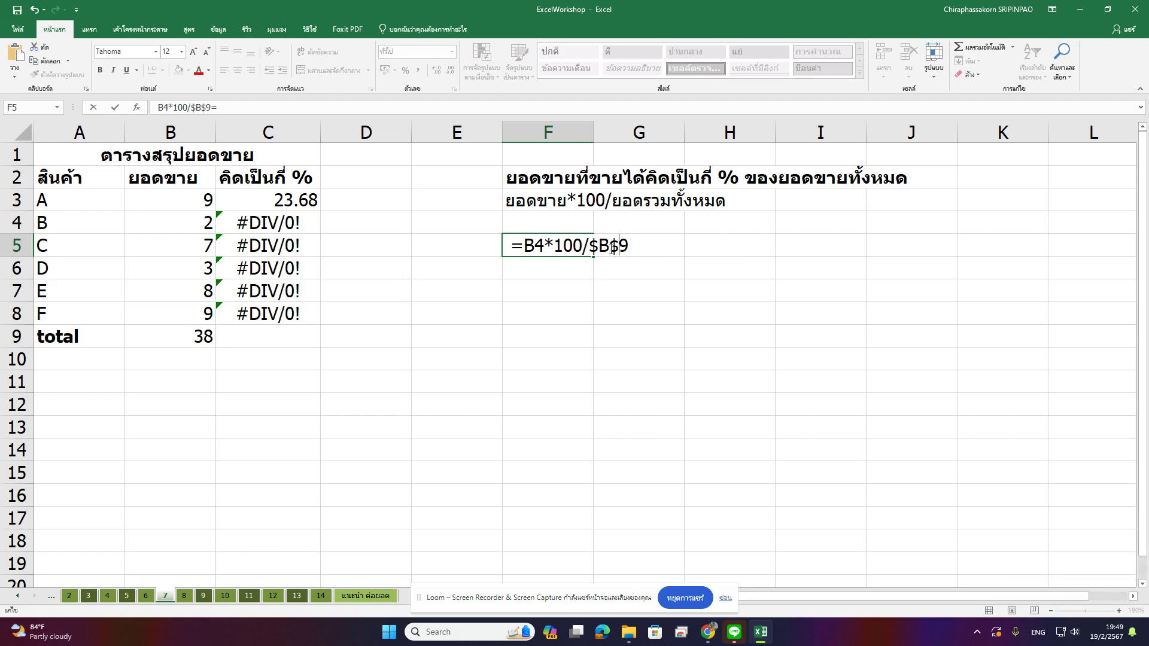
{"action": "key", "text": "Return"}
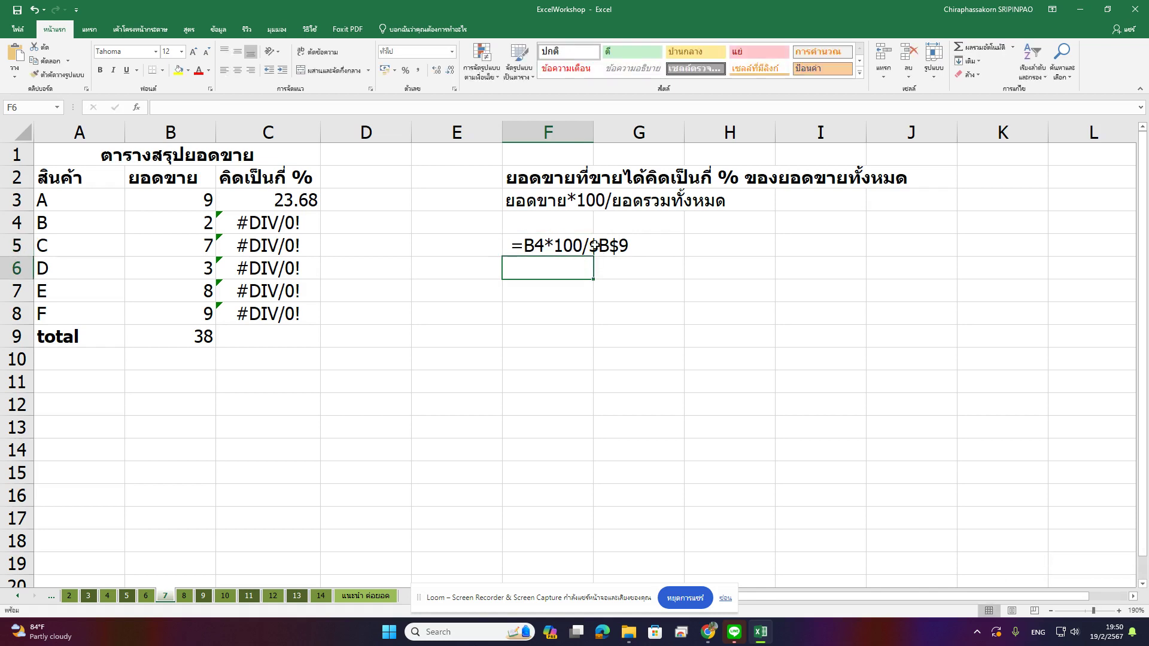
Rewrite C3's percentage formula to divide by the total in B9.
{"action": "double_click", "coordinate": [300, 228]}
{"action": "left_click", "coordinate": [303, 222]}
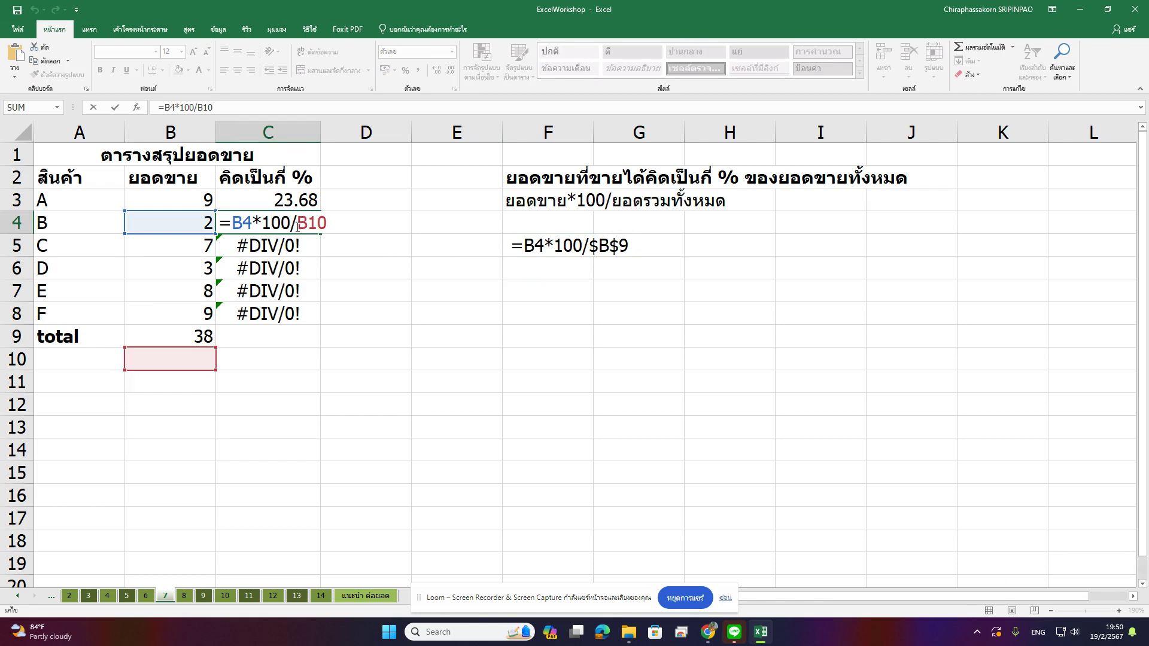
{"action": "key", "text": "Return"}
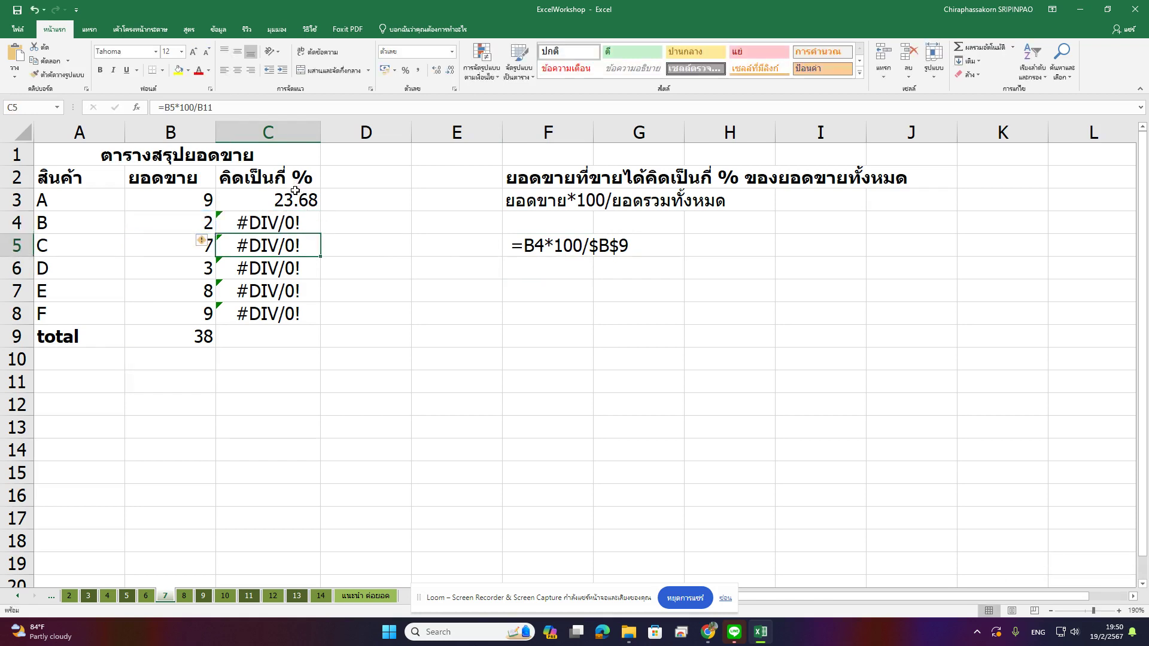
{"action": "double_click", "coordinate": [298, 200]}
{"action": "mouse_move", "coordinate": [294, 223]}
{"action": "left_mouse_down"}
{"action": "mouse_move", "coordinate": [295, 266]}
{"action": "mouse_move", "coordinate": [298, 215]}
{"action": "left_mouse_up"}
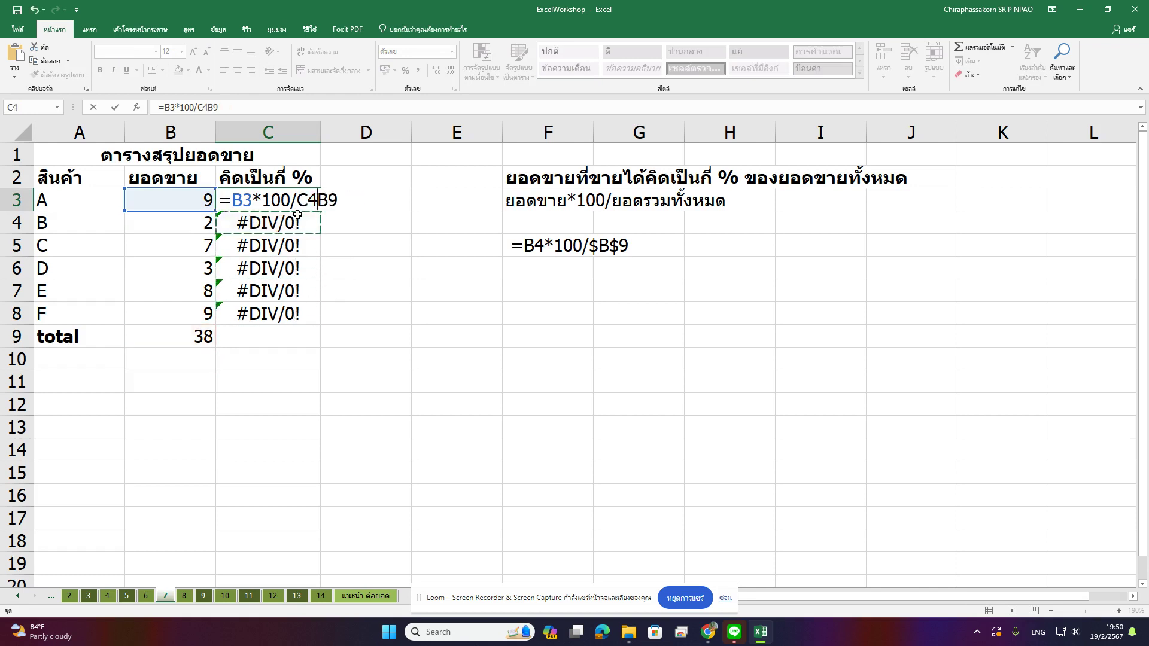
{"action": "left_click_drag", "start_coordinate": [318, 200], "coordinate": [377, 195]}
{"action": "key", "text": "Delete"}
{"action": "key", "text": "Delete"}
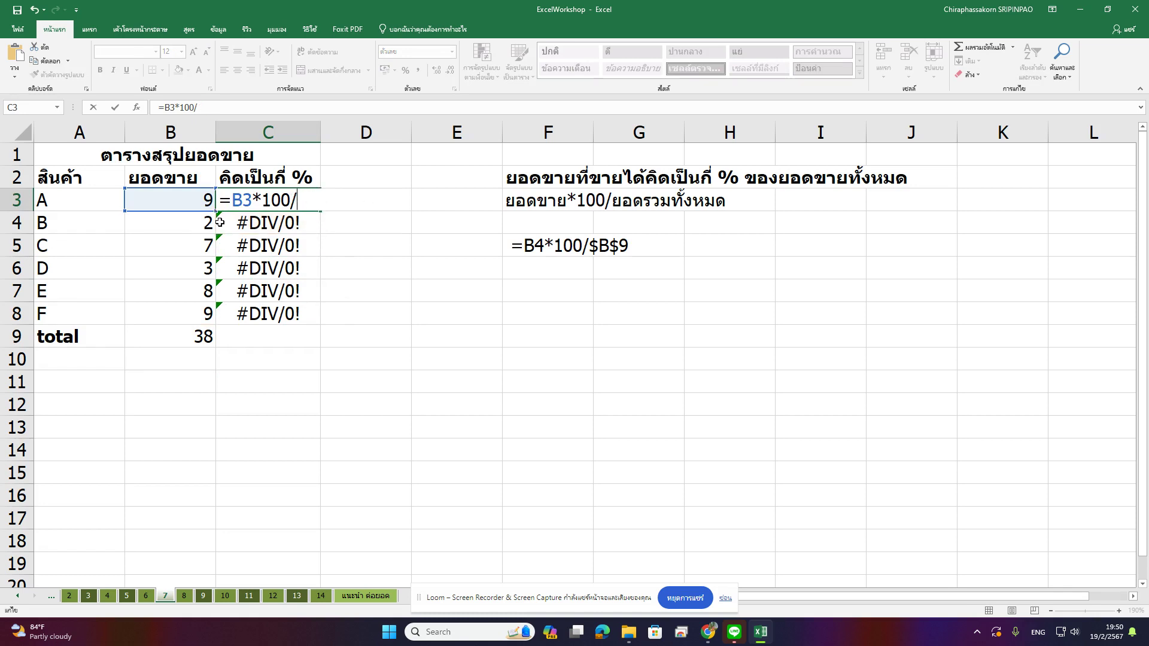
{"action": "left_click", "coordinate": [152, 344]}
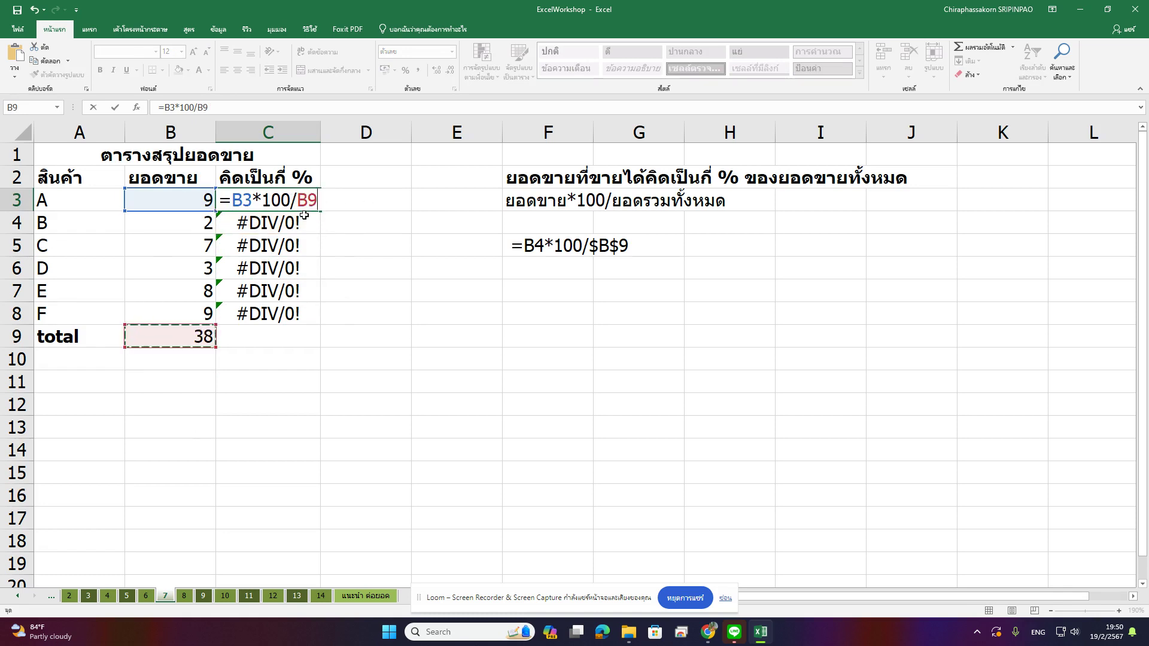
{"action": "key", "text": "Return"}
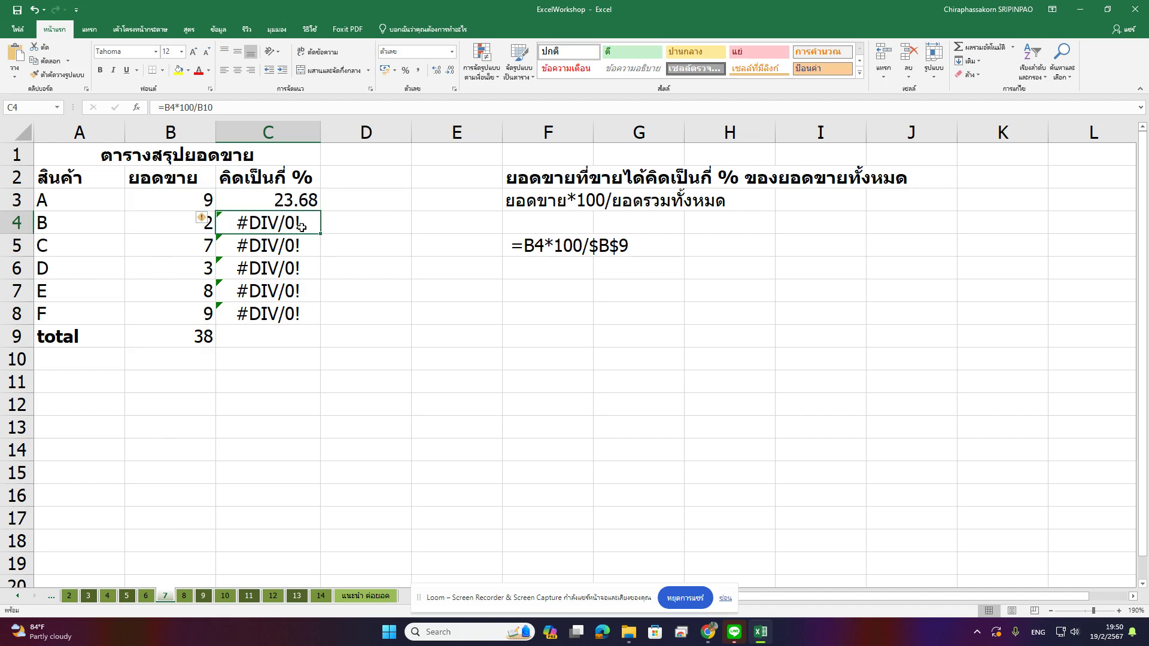
Clear the #DIV/0! results in C4:C8 and lock C3's divisor as $B$9.
{"action": "left_click_drag", "start_coordinate": [303, 231], "coordinate": [304, 321]}
{"action": "key", "text": "ctrl+z"}
{"action": "left_click", "coordinate": [309, 198]}
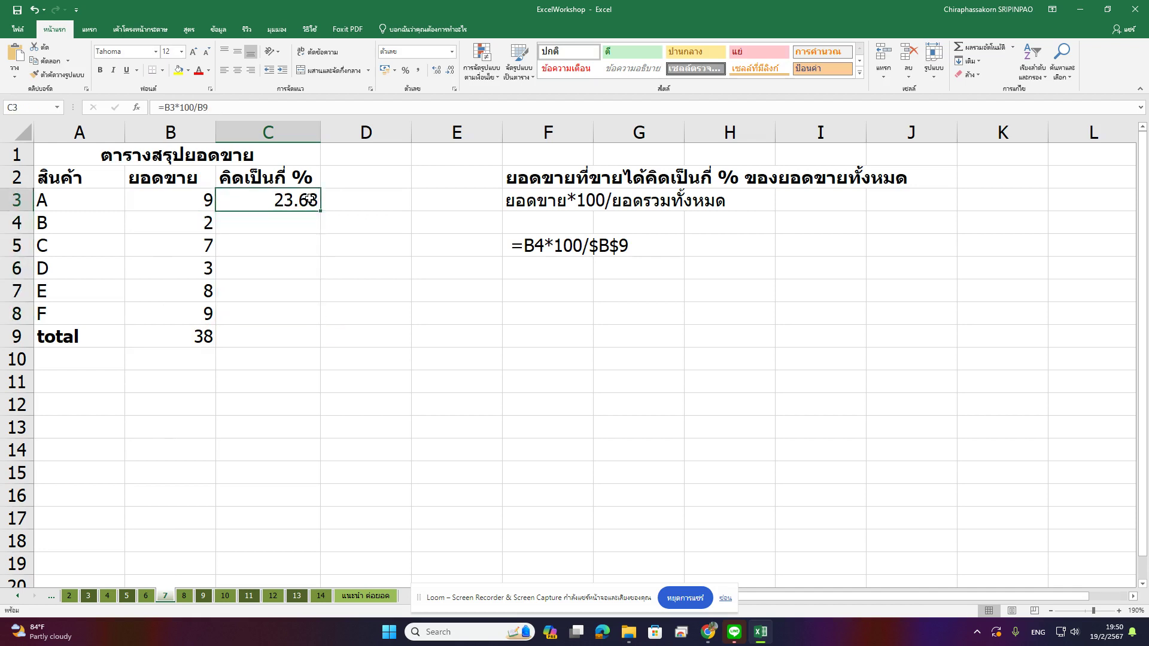
{"action": "double_click", "coordinate": [292, 199]}
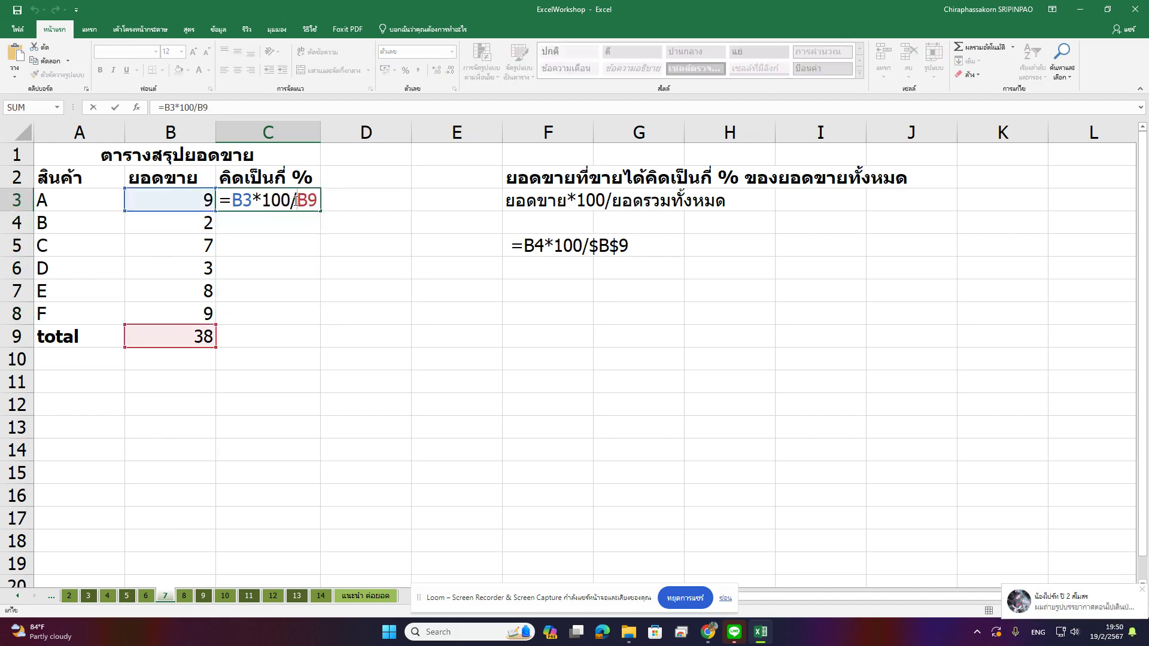
{"action": "type", "text": "$"}
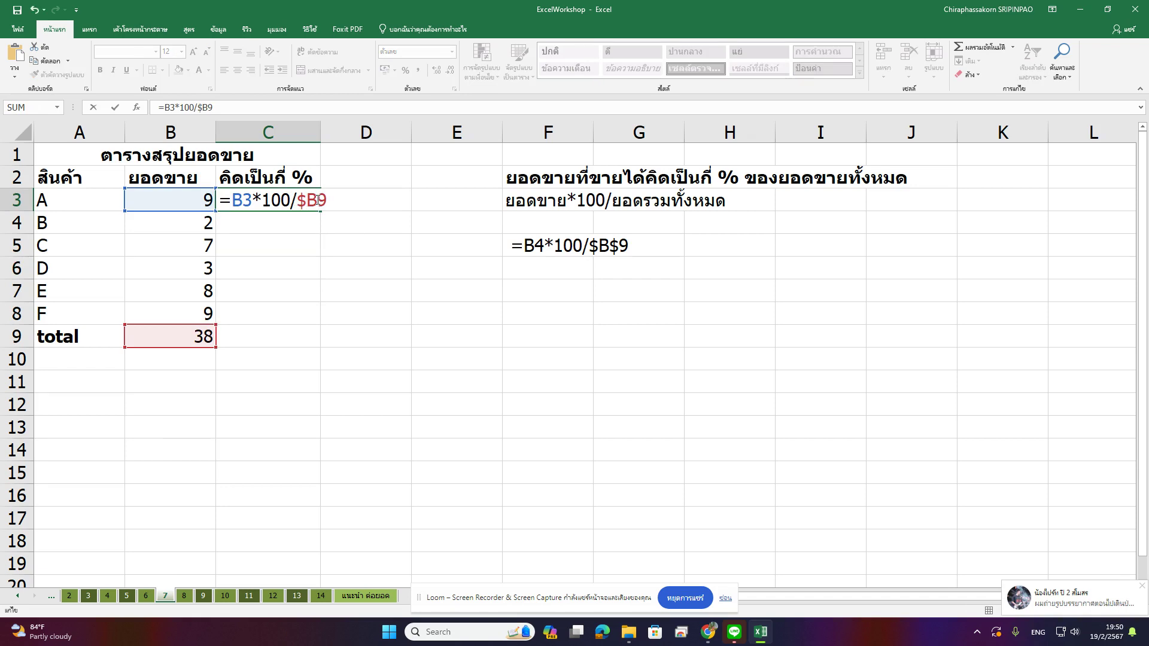
{"action": "left_click", "coordinate": [317, 200]}
{"action": "type", "text": "&"}
{"action": "key", "text": "Return"}
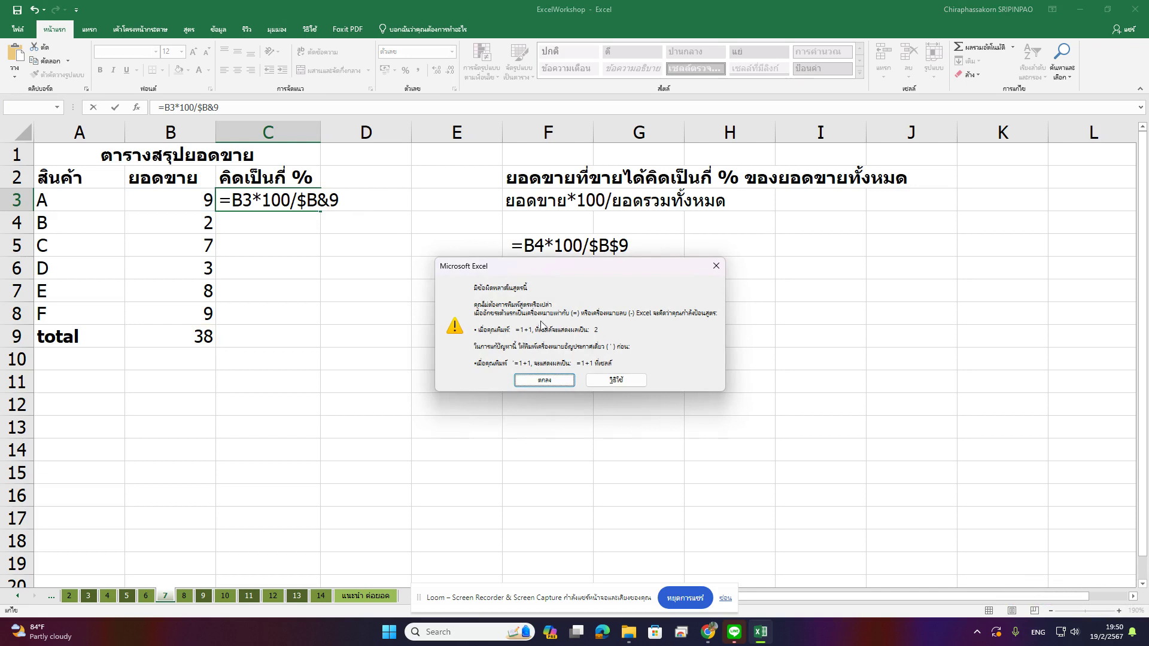
{"action": "left_click", "coordinate": [532, 386]}
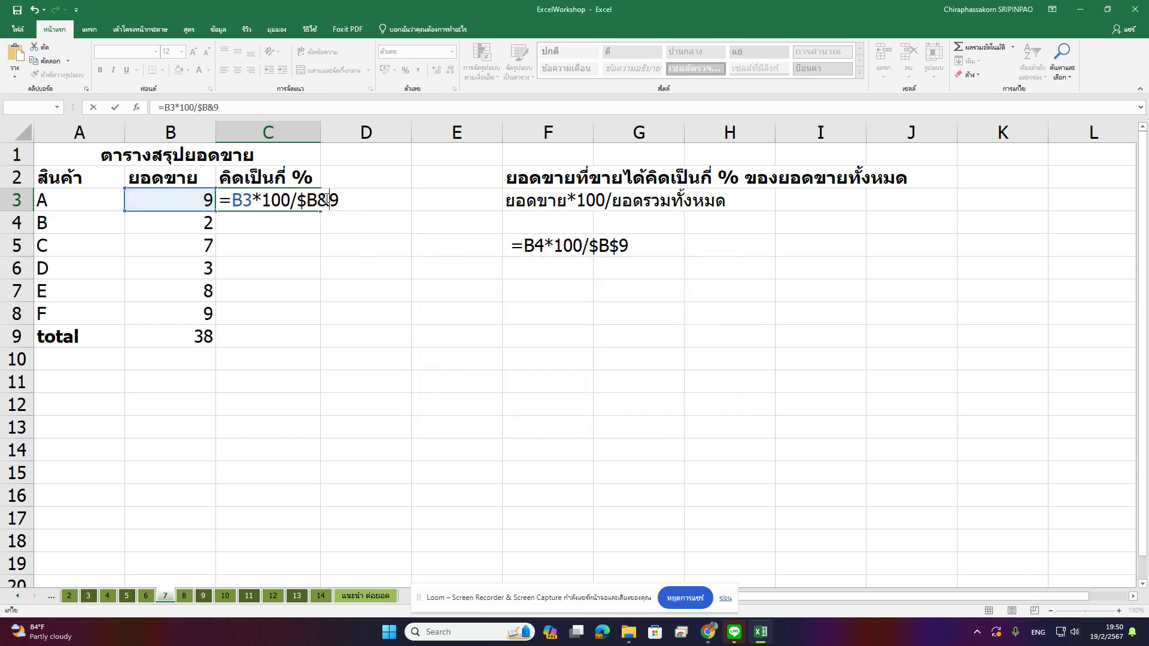
{"action": "key", "text": "BackSpace"}
{"action": "type", "text": "$"}
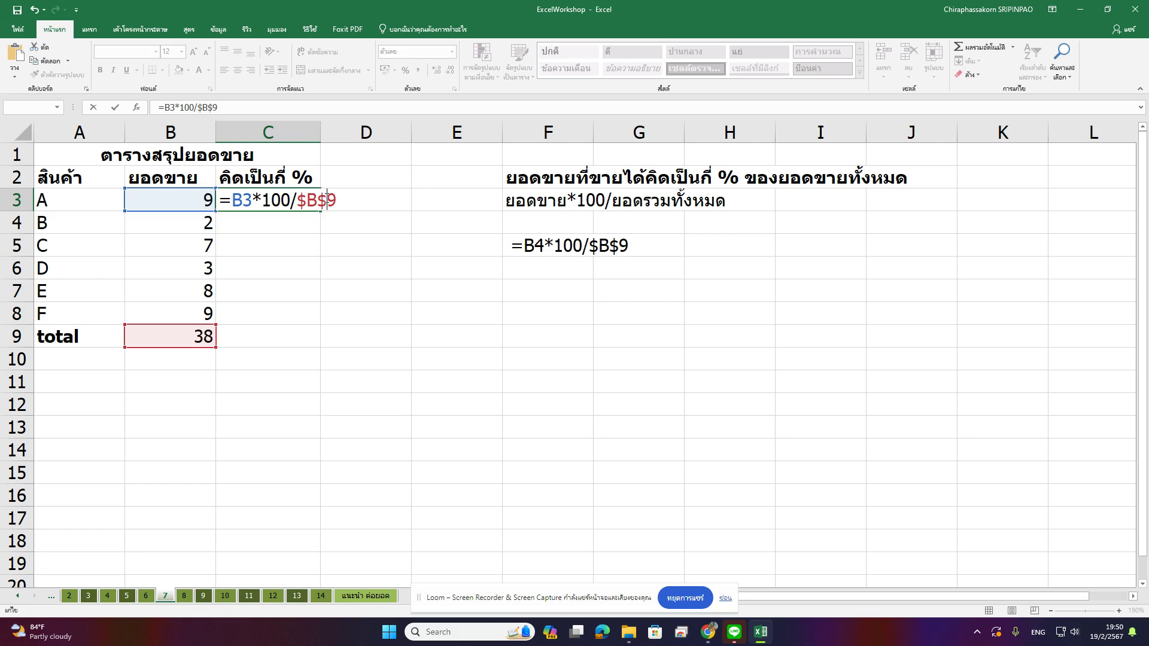
{"action": "key", "text": "Return"}
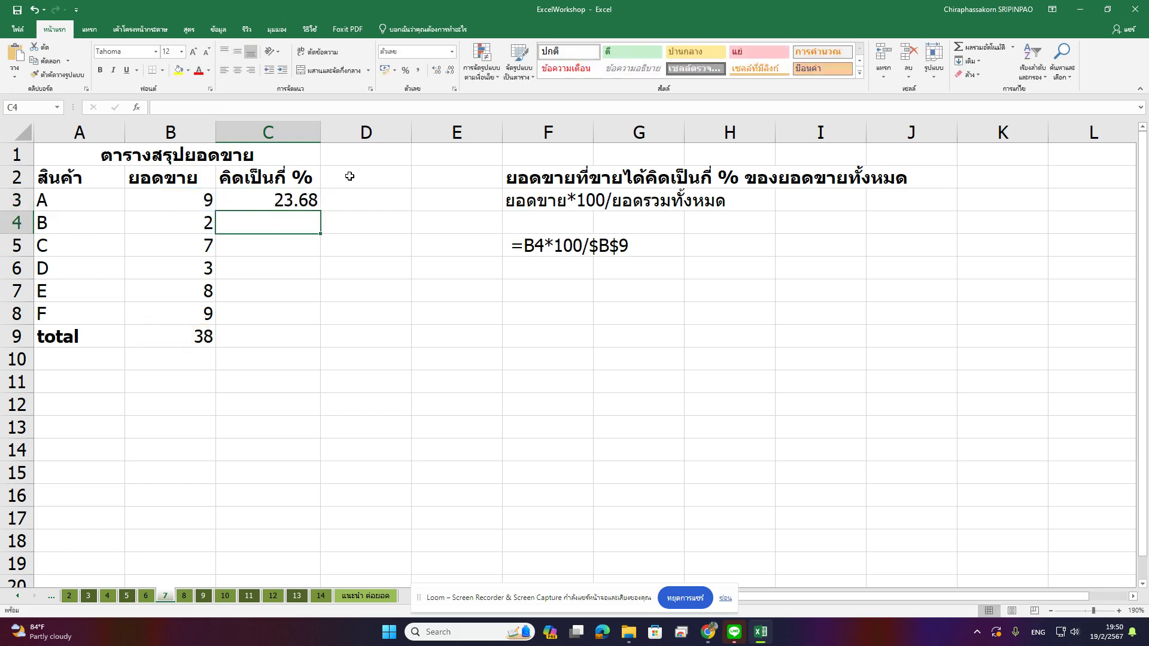
Fill C3's formula down to C8, giving 5.26, 18.42, 7.89, 21.05 and 23.68.
{"action": "left_click", "coordinate": [298, 201]}
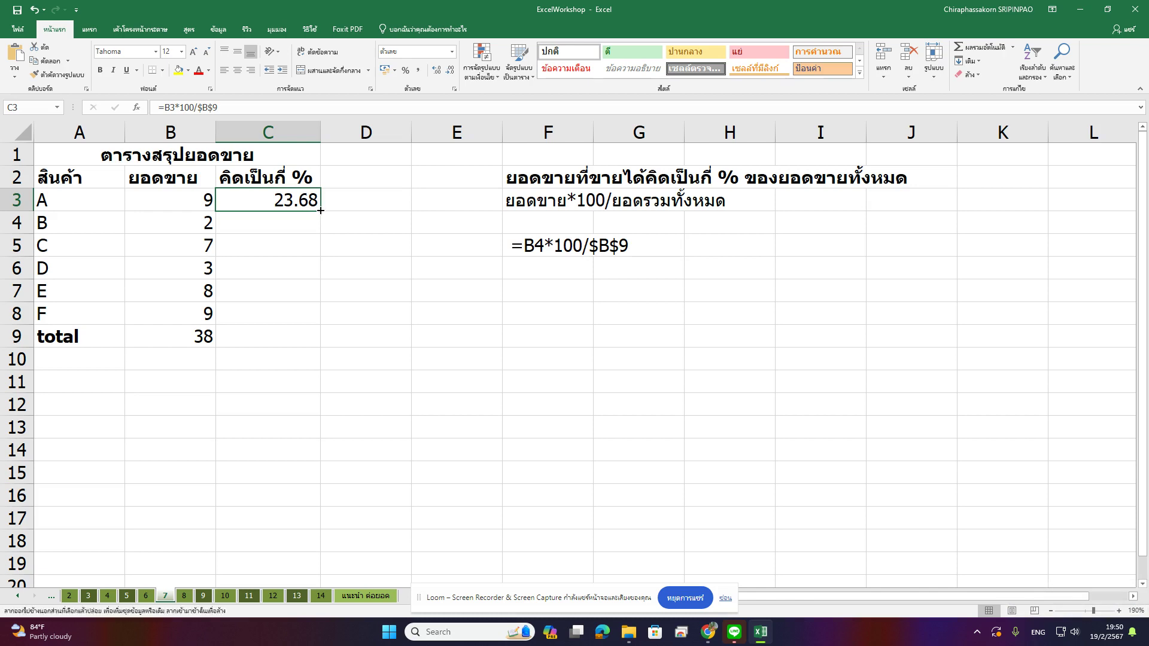
{"action": "double_click", "coordinate": [319, 211]}
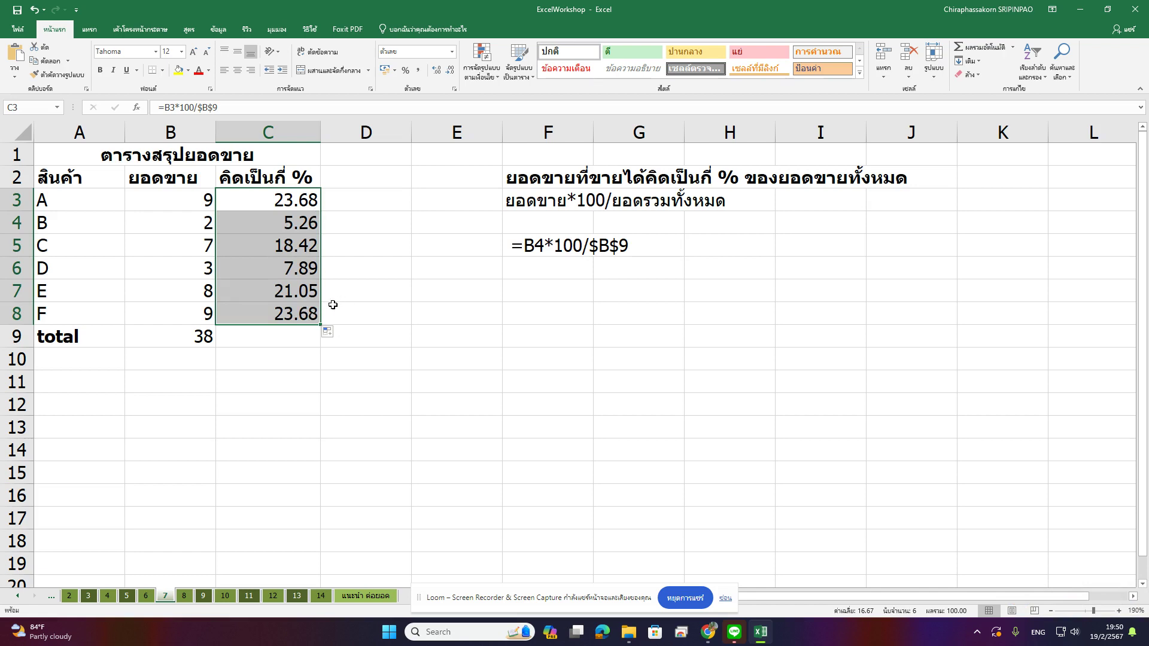
{"action": "left_click", "coordinate": [302, 338]}
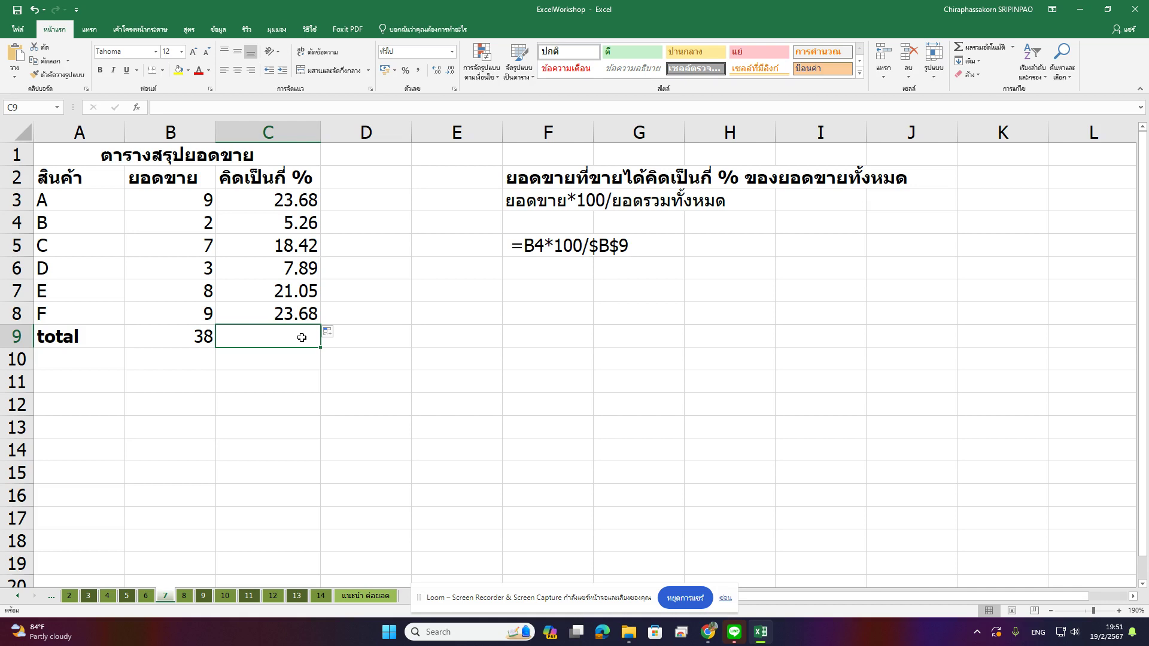
Total the percentages in C9 with =SUM(C3:C8), giving 100.00.
{"action": "type", "text": "="}
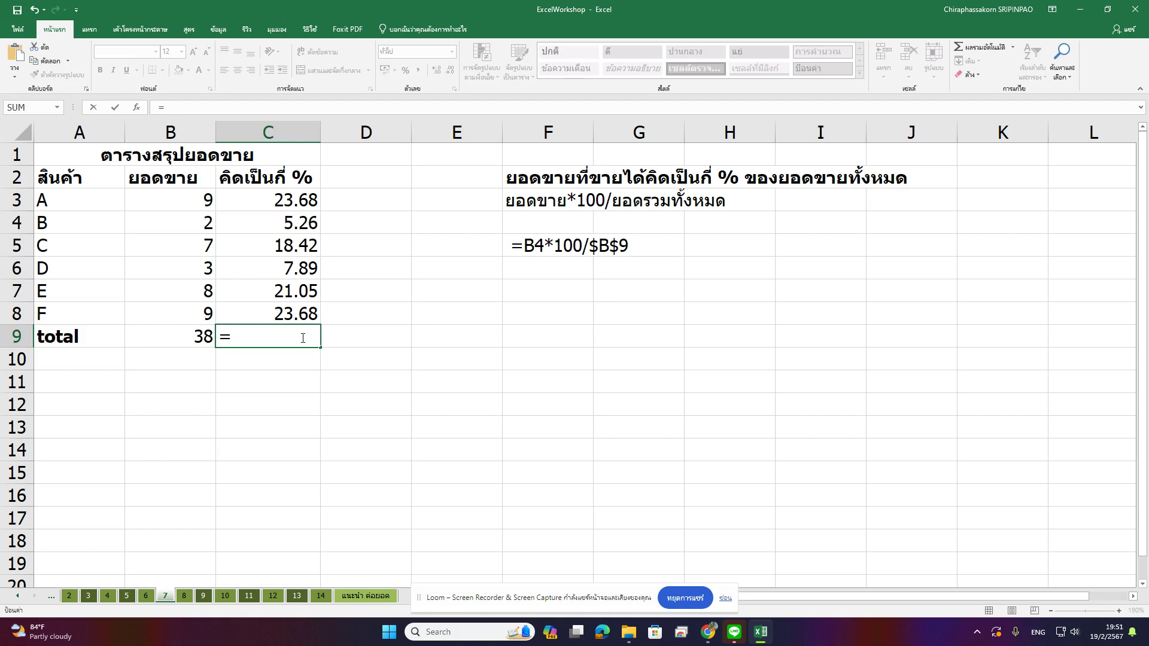
{"action": "type", "text": "sum"}
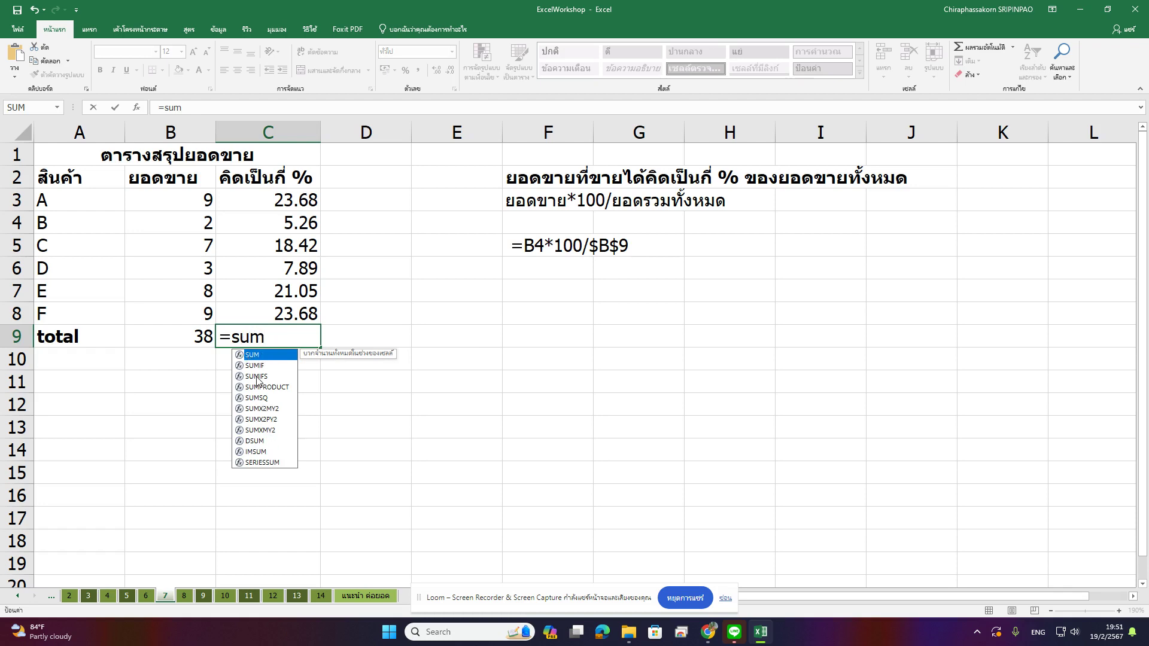
{"action": "double_click", "coordinate": [256, 356]}
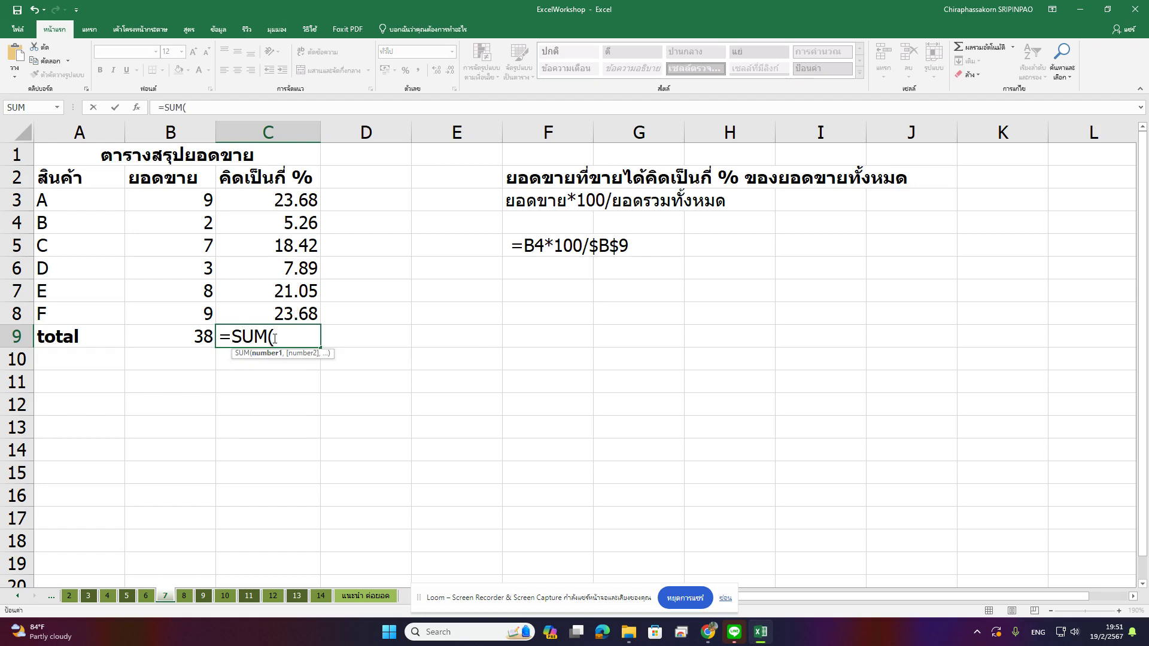
{"action": "left_click_drag", "start_coordinate": [302, 204], "coordinate": [305, 313]}
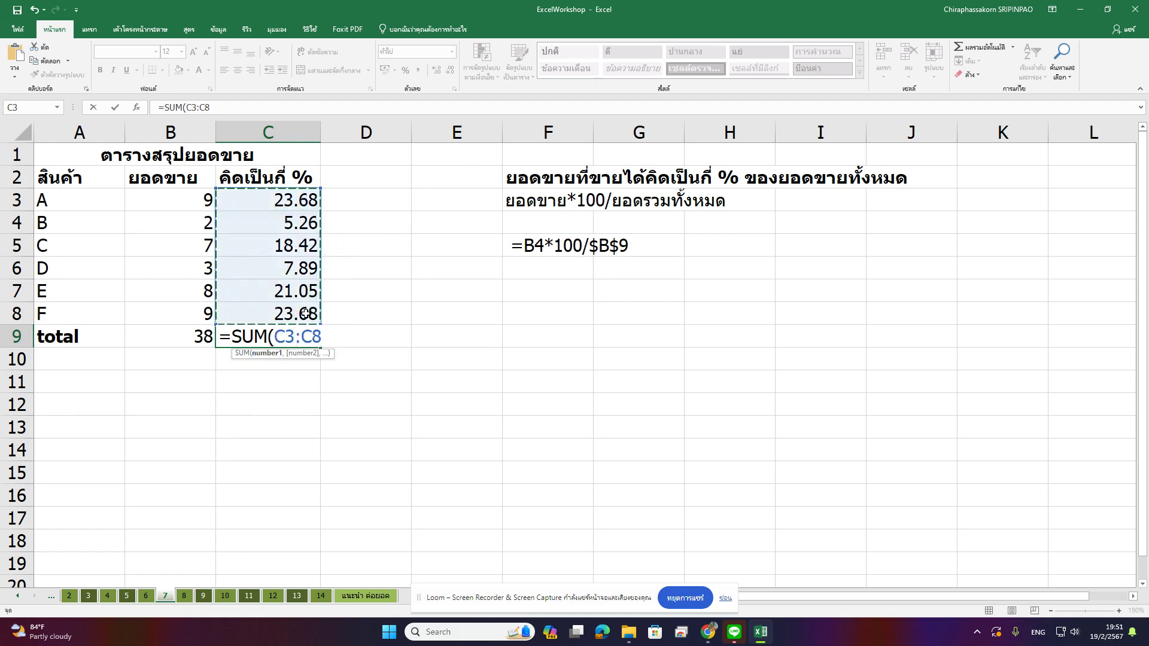
{"action": "type", "text": ")"}
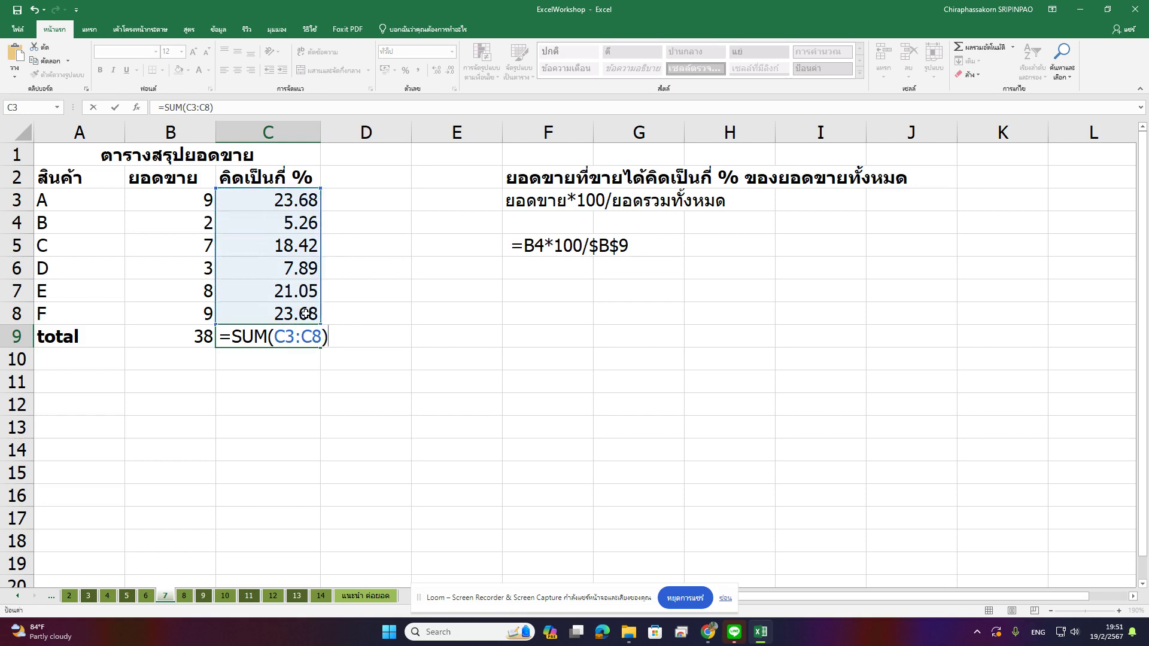
{"action": "key", "text": "Return"}
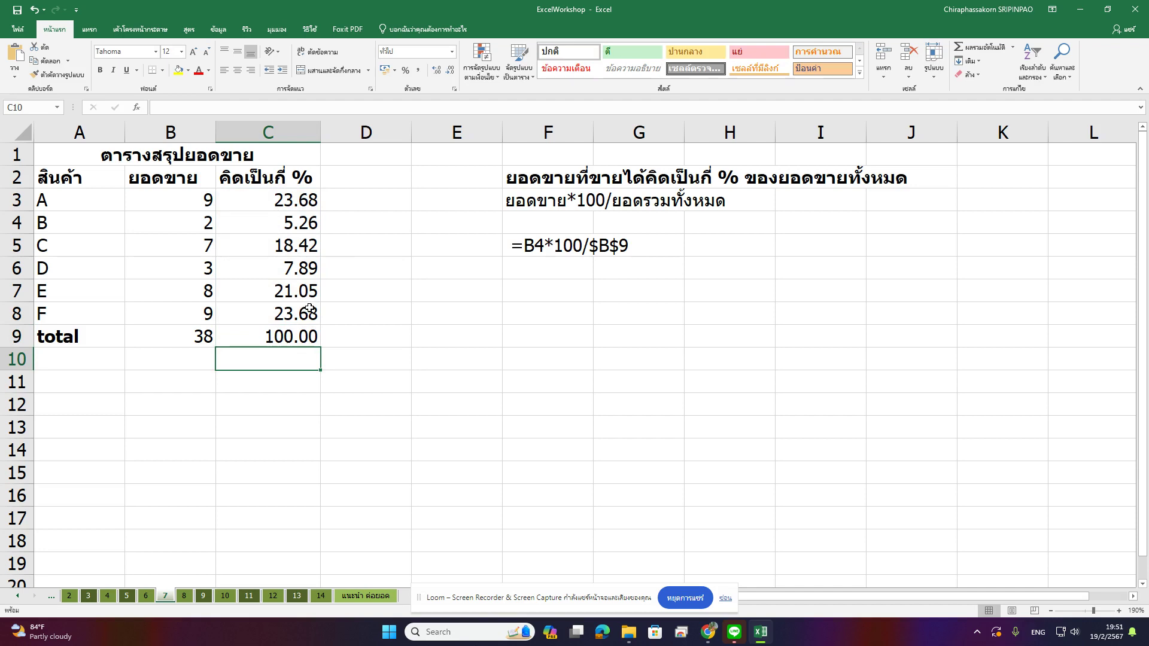
Enter the note =sum(ช่องแรก:ช่องสุดท้ายข้อมูล) in F6 and =AVG in F7.
{"action": "left_click", "coordinate": [541, 274]}
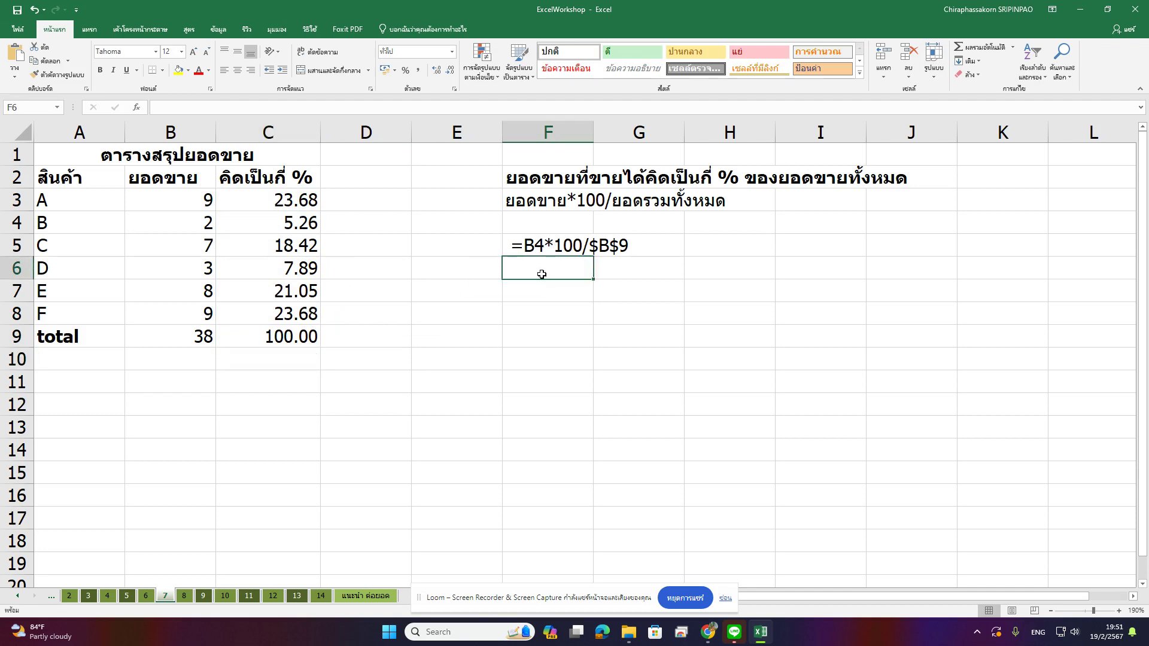
{"action": "type", "text": "="}
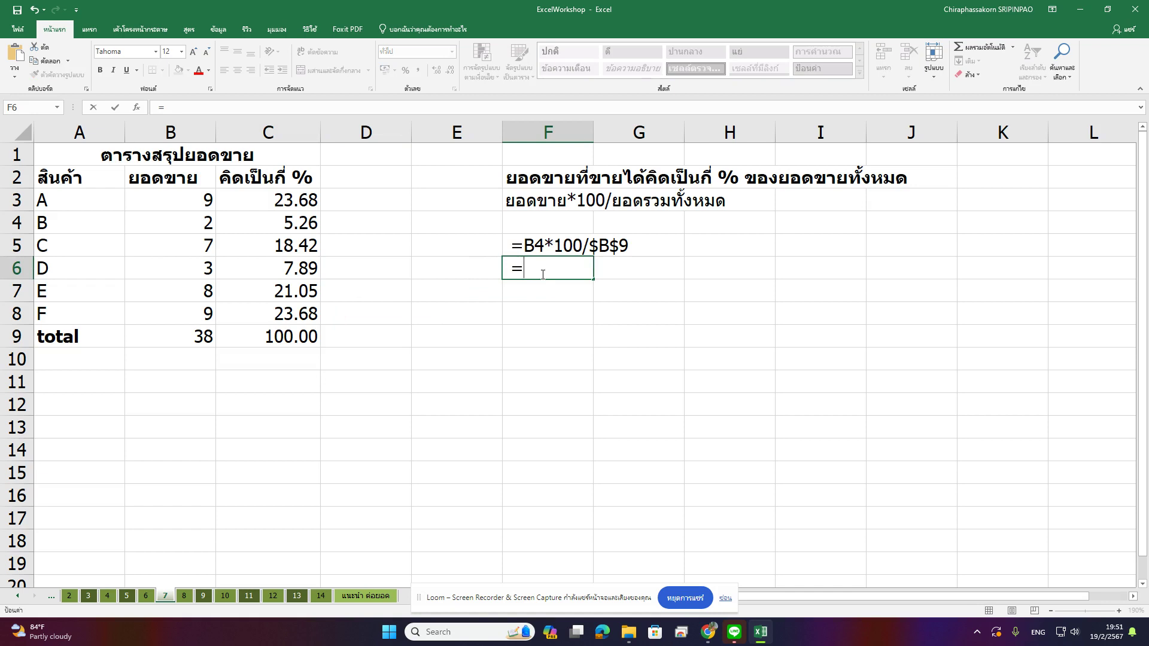
{"action": "type", "text": "sum"}
{"action": "type", "text": "("}
{"action": "type", "text": "ช่อ"}
{"action": "type", "text": "งแรกซ"}
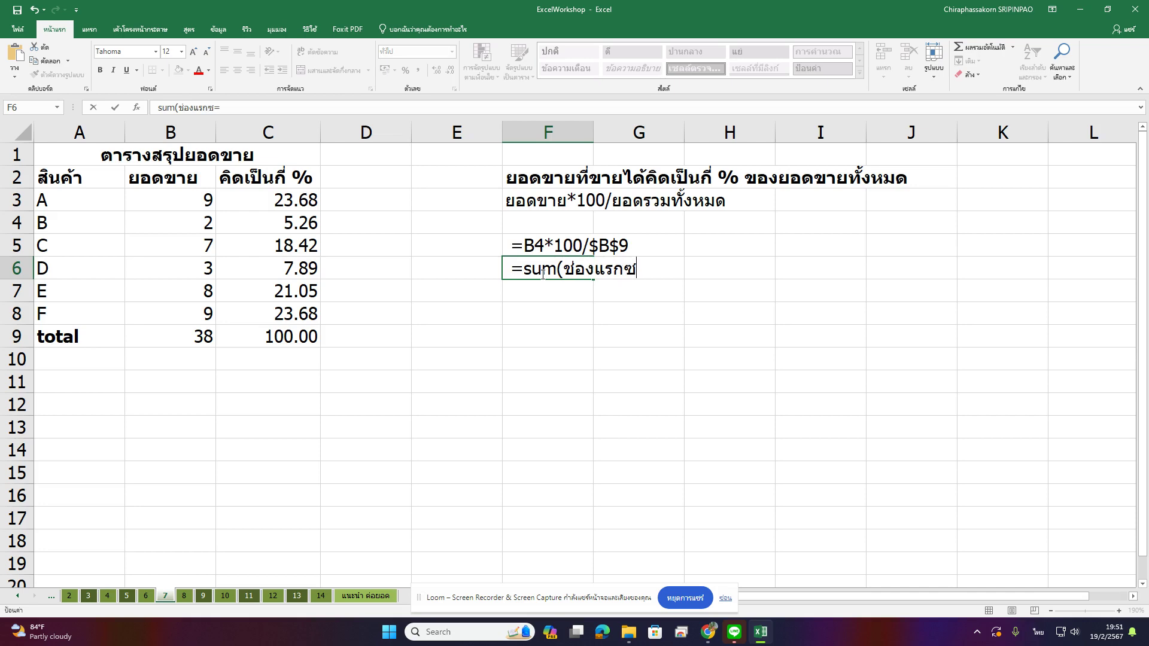
{"action": "key", "text": "BackSpace"}
{"action": "key", "text": "grave"}
{"action": "type", "text": ":"}
{"action": "key", "text": "grave"}
{"action": "type", "text": "ช่อ"}
{"action": "type", "text": "งสุดท้า"}
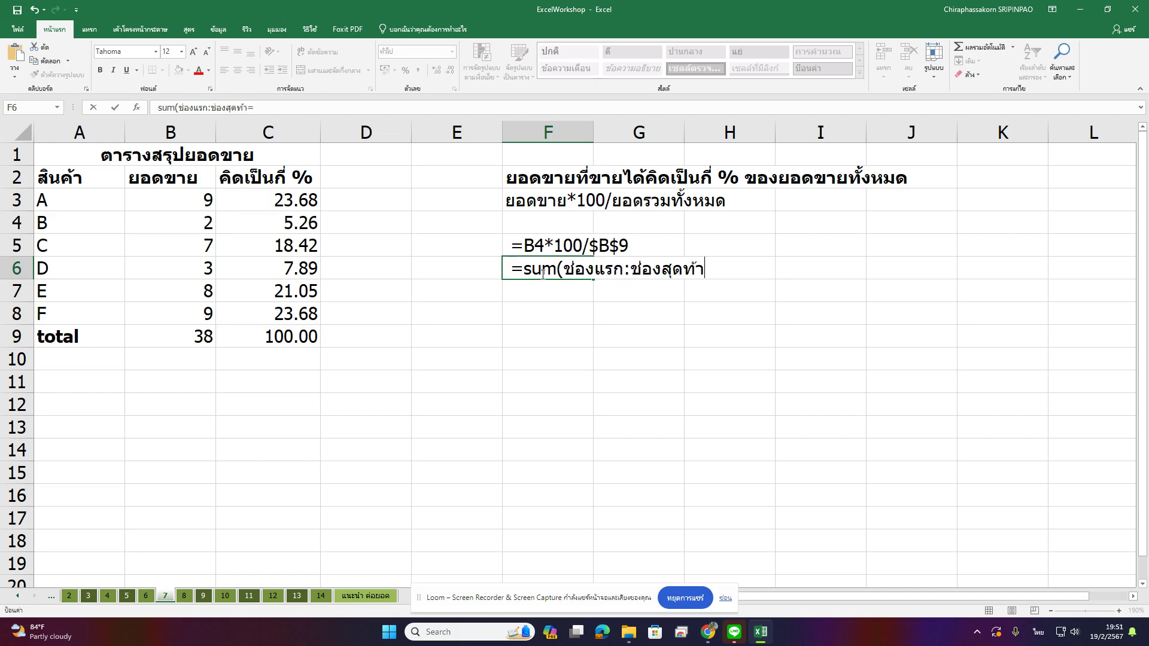
{"action": "type", "text": "ยข้อมู"}
{"action": "type", "text": "ล"}
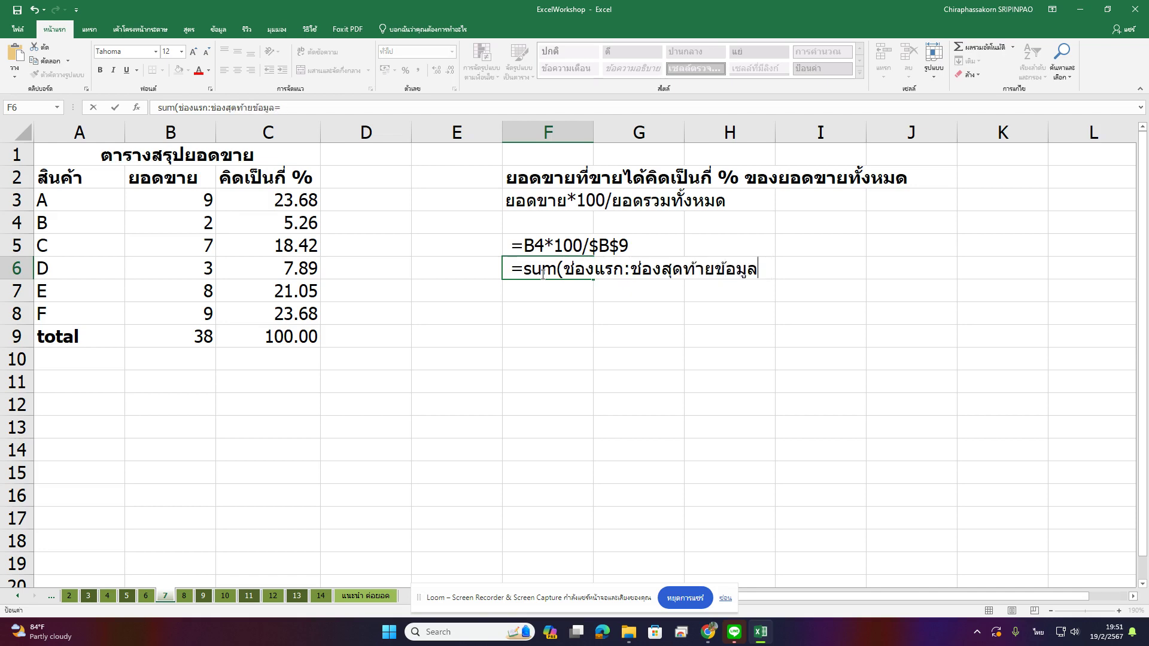
{"action": "key", "text": "alt+shift"}
{"action": "type", "text": ")"}
{"action": "key", "text": "Return"}
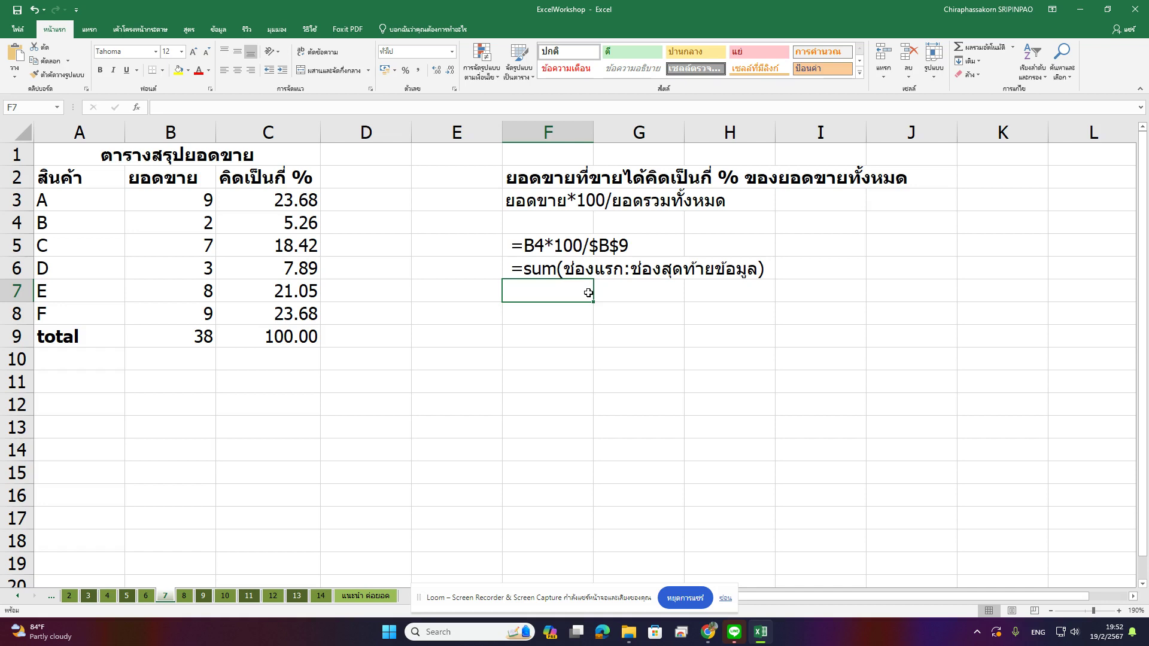
{"action": "type", "text": "="}
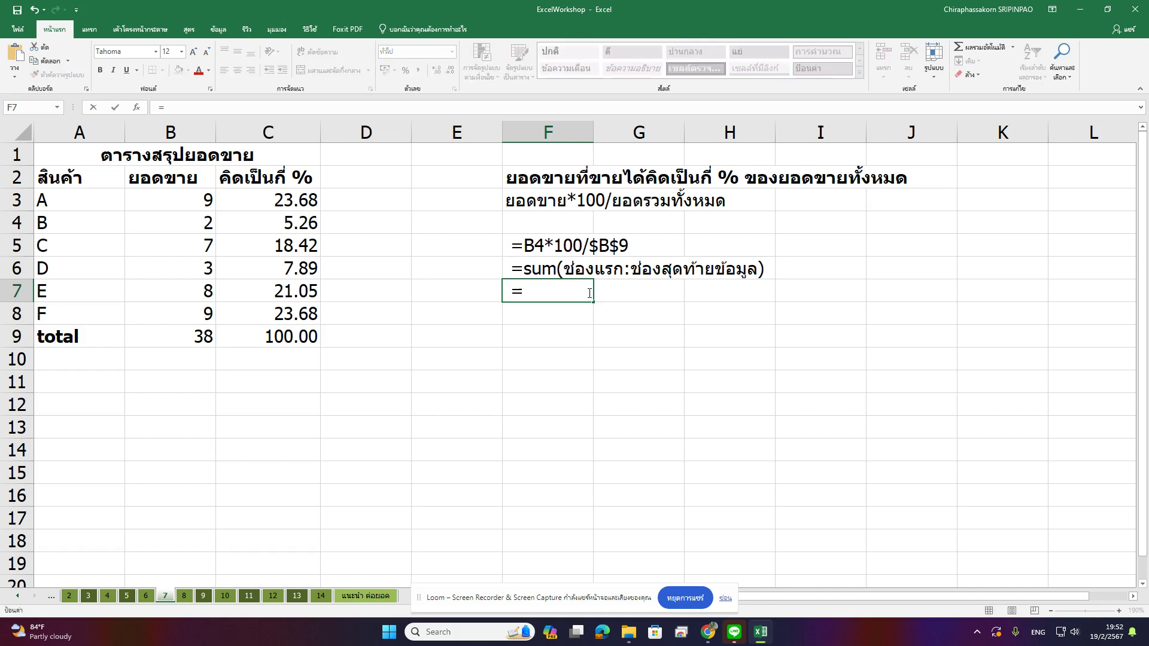
{"action": "type", "text": "AV"}
{"action": "type", "text": "G"}
{"action": "key", "text": "Return"}
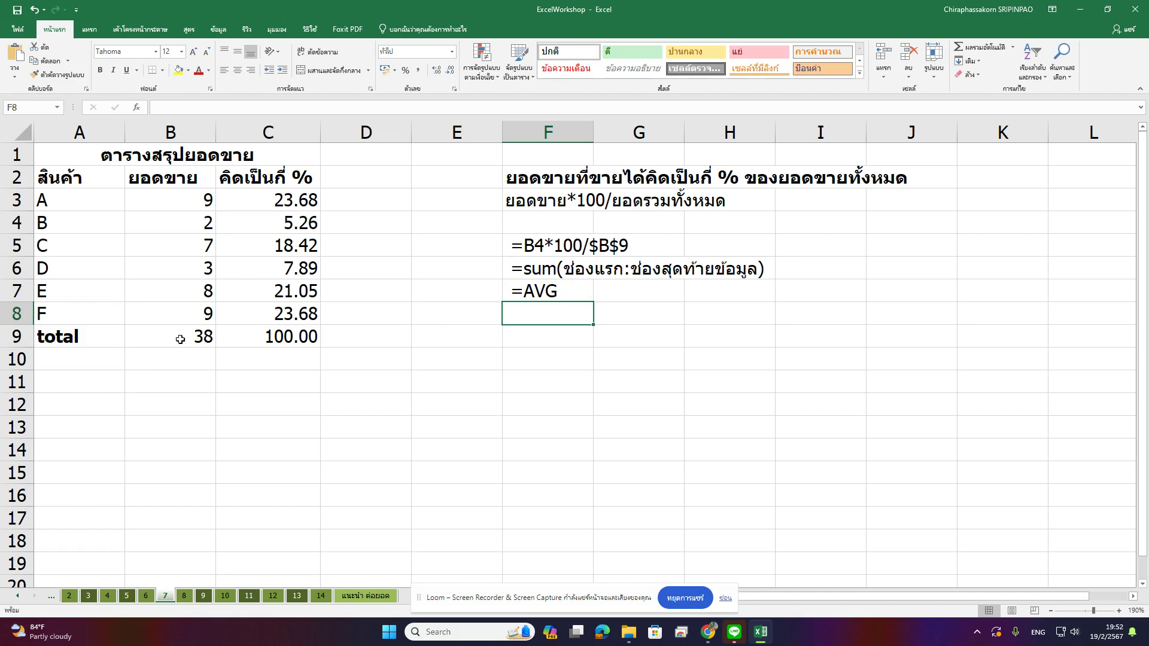
Label cell A10 as AVG.
{"action": "left_click", "coordinate": [89, 363]}
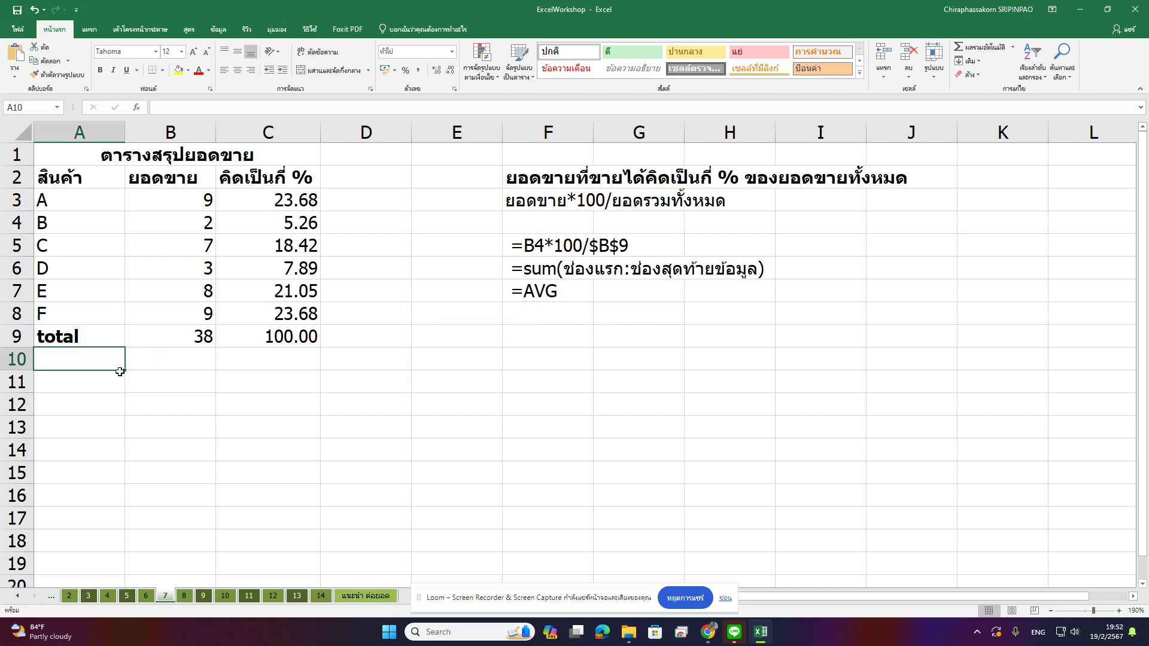
{"action": "type", "text": "AVG"}
{"action": "key", "text": "Return"}
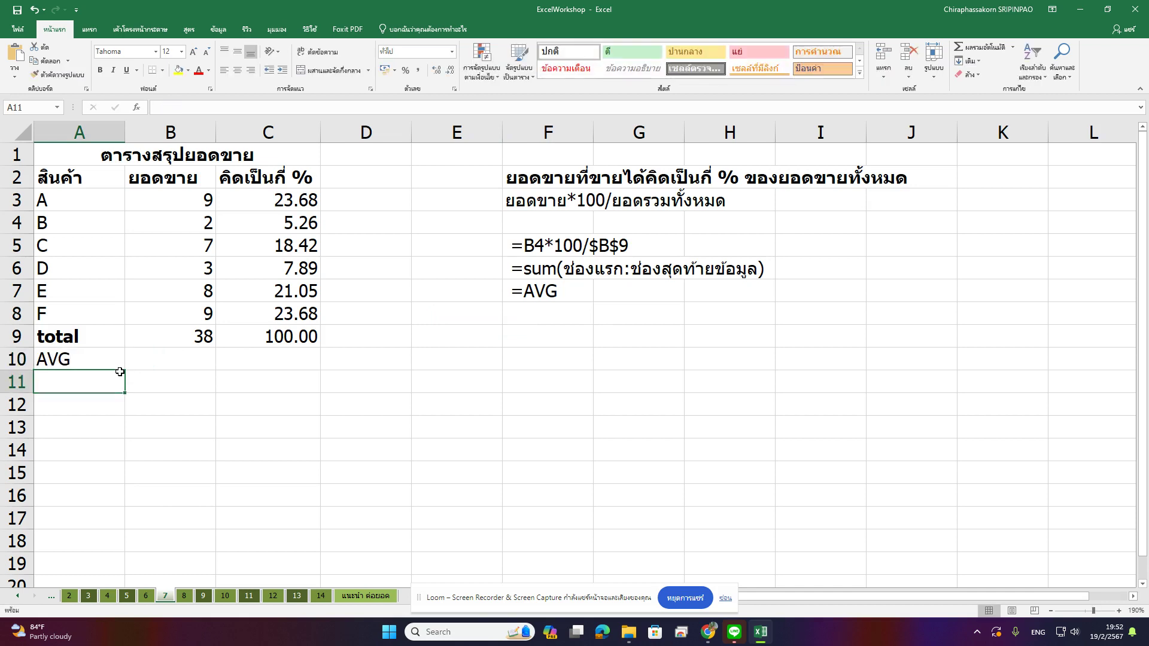
Enter the hand-typed average =(9+2+7+3+8+9)/6 in B10, giving 6.333333.
{"action": "left_click", "coordinate": [160, 360]}
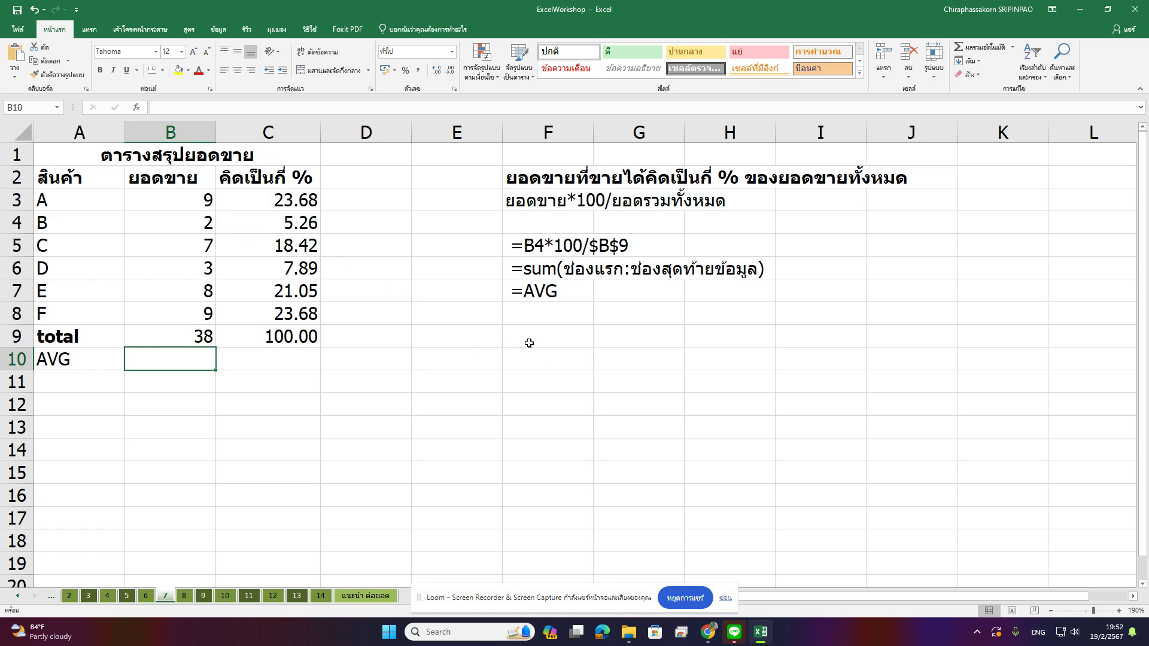
{"action": "left_click", "coordinate": [516, 337]}
{"action": "left_click", "coordinate": [178, 357]}
{"action": "type", "text": "="}
{"action": "left_click", "coordinate": [180, 194]}
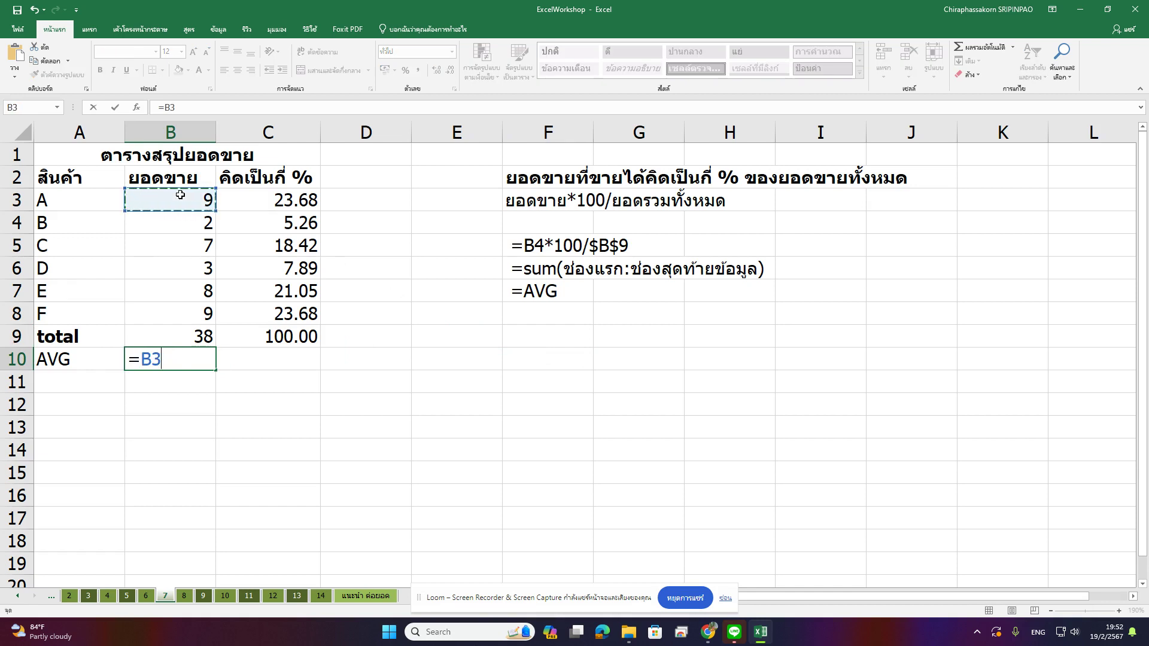
{"action": "key", "text": "BackSpace"}
{"action": "key", "text": "BackSpace"}
{"action": "type", "text": "9"}
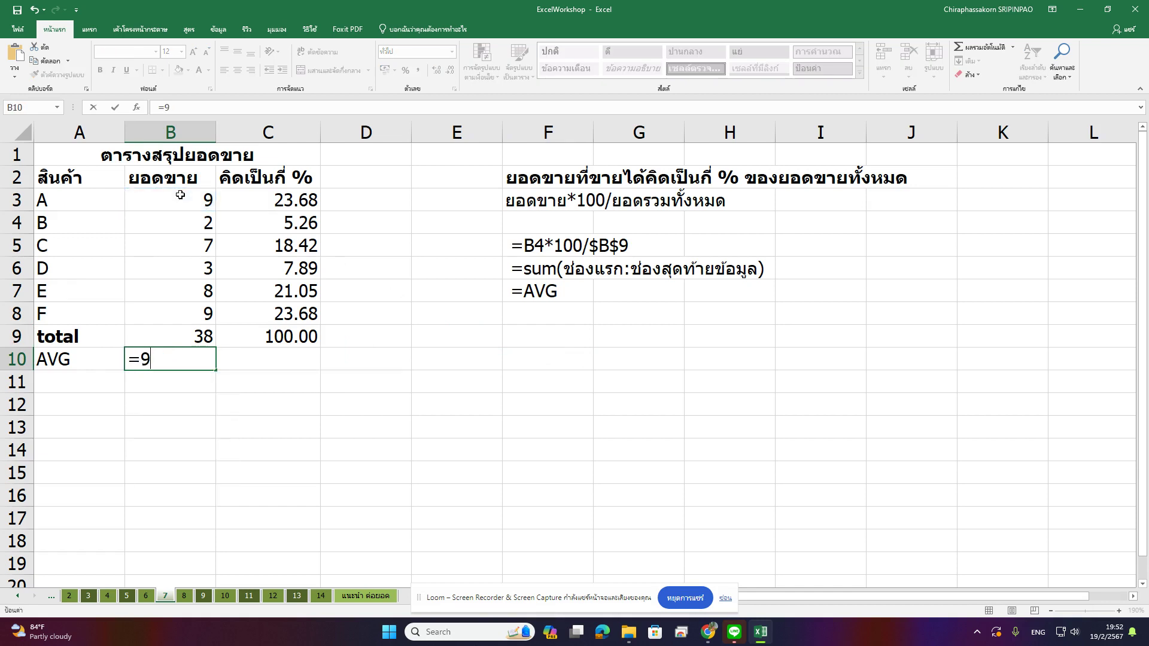
{"action": "type", "text": "+2"}
{"action": "type", "text": "+7+"}
{"action": "type", "text": "3+8+"}
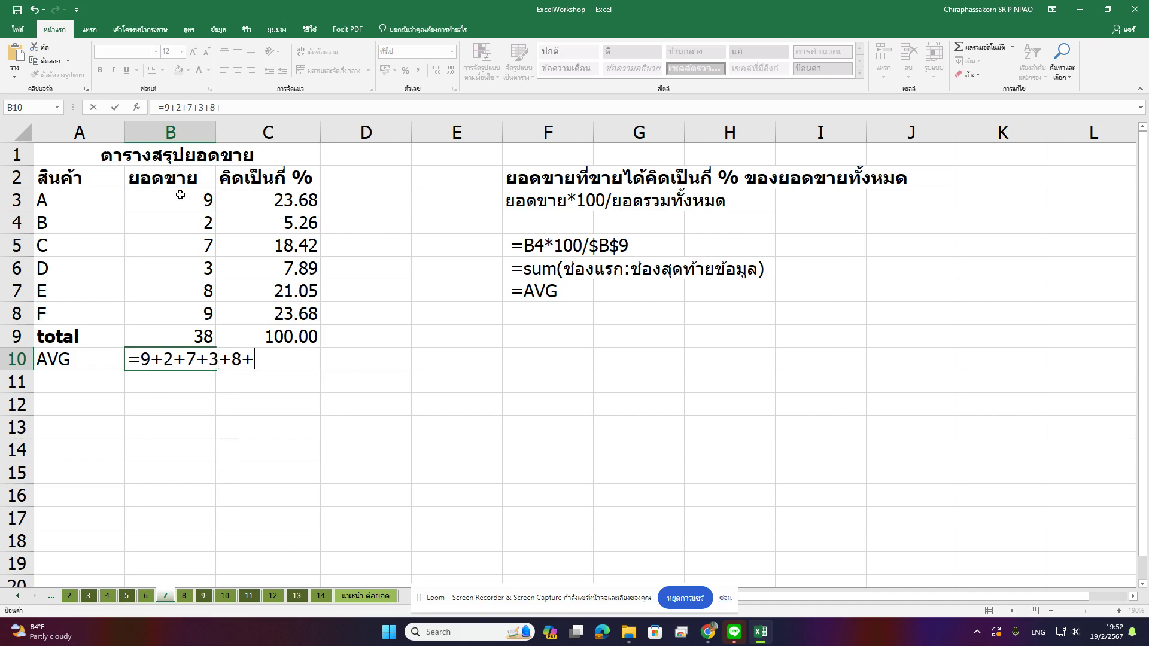
{"action": "type", "text": "9"}
{"action": "key", "text": "Return"}
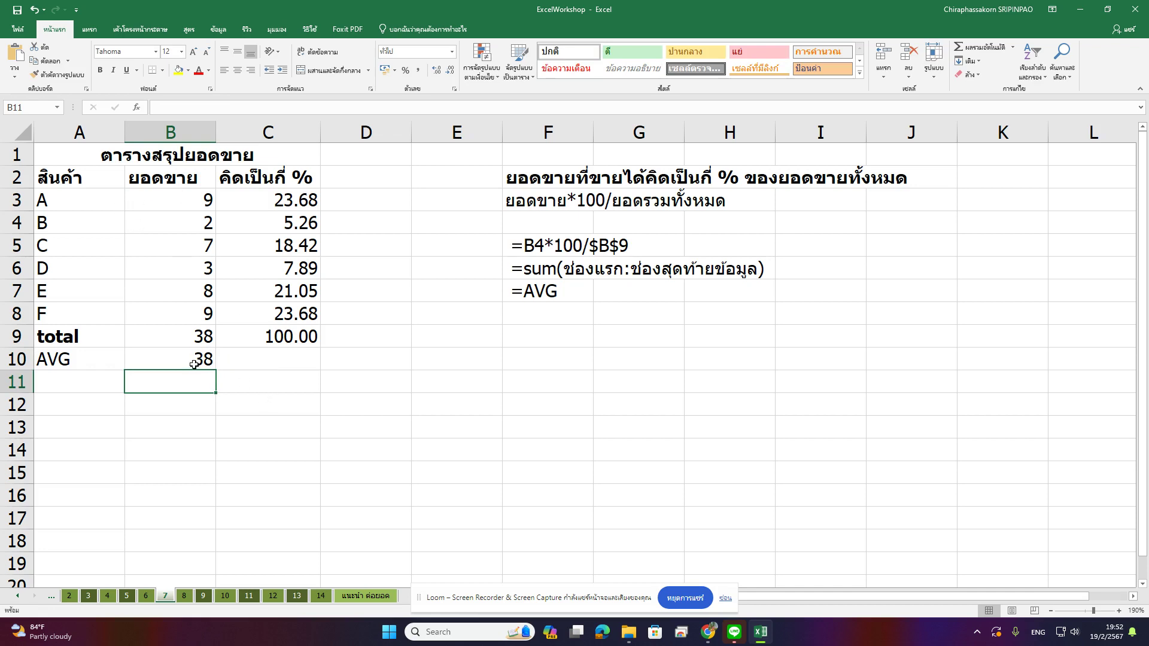
{"action": "double_click", "coordinate": [195, 364]}
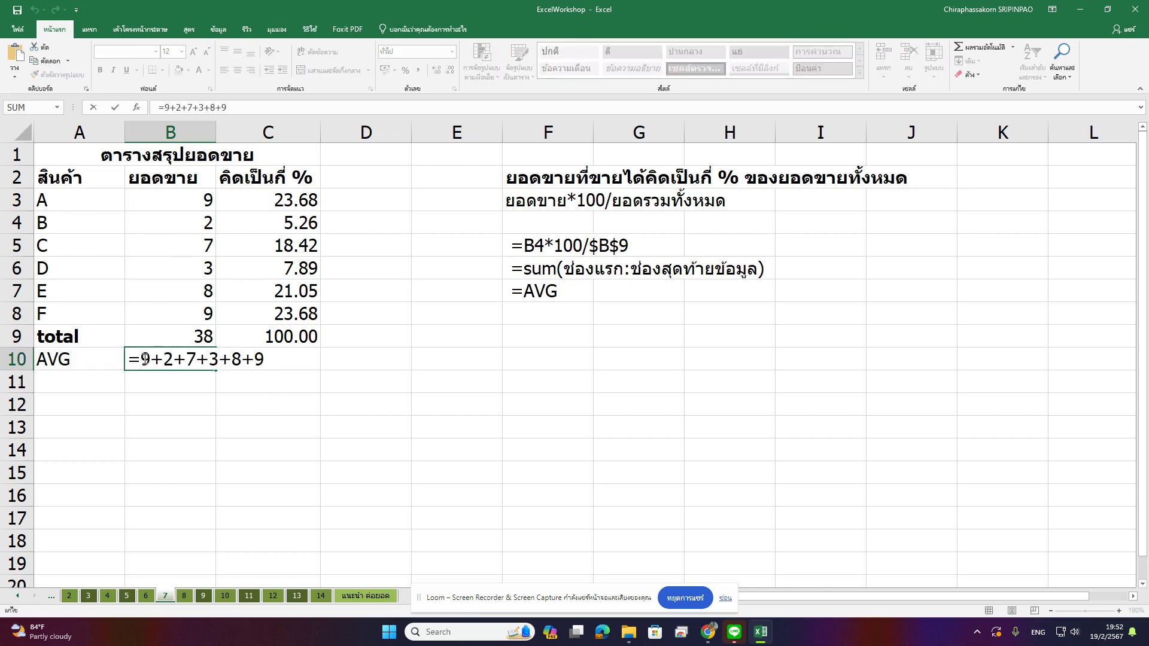
{"action": "type", "text": "("}
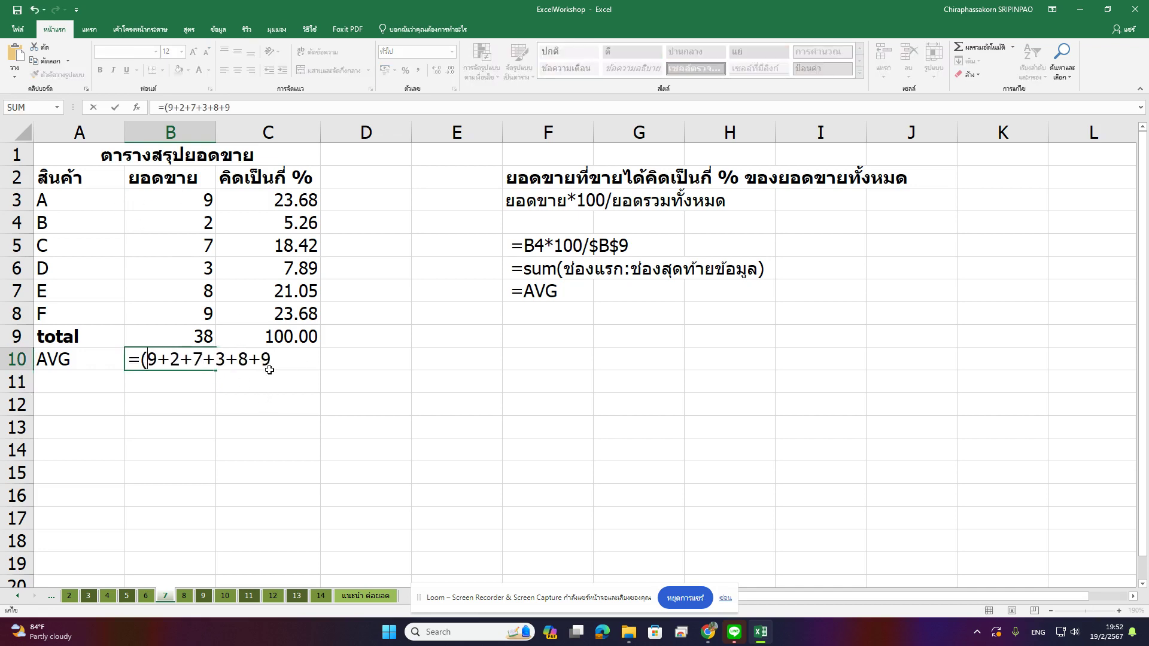
{"action": "left_click", "coordinate": [272, 362]}
{"action": "type", "text": ")"}
{"action": "type", "text": "/"}
{"action": "type", "text": "6"}
{"action": "key", "text": "Return"}
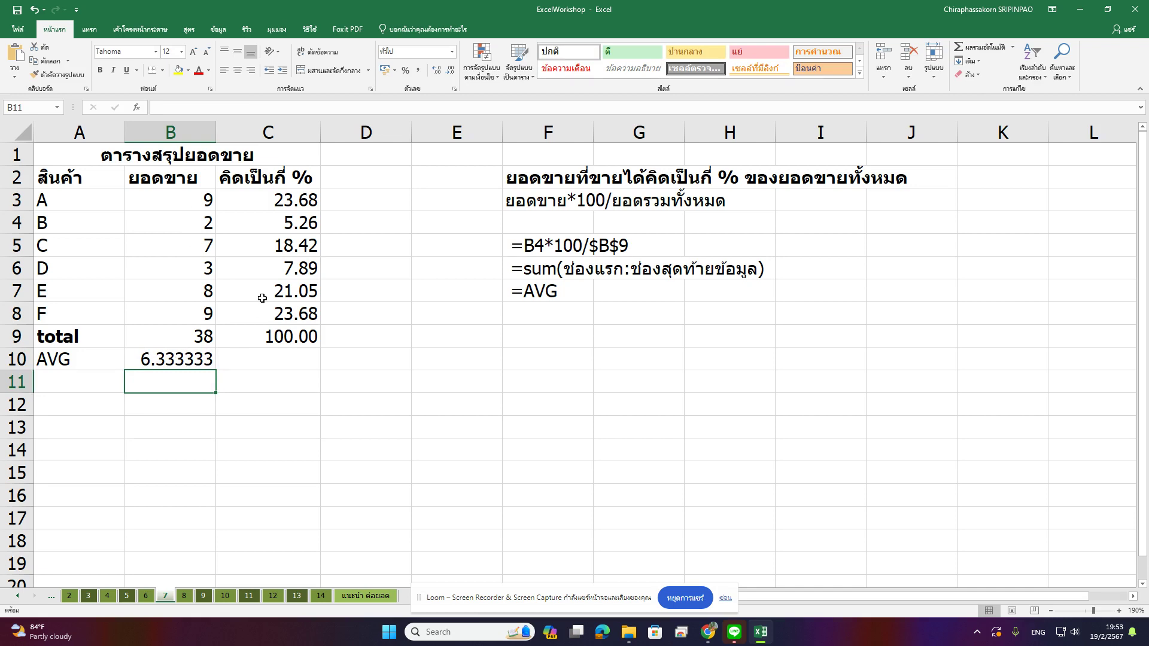
Delete the hand-typed formula so B10 is empty again.
{"action": "left_click", "coordinate": [172, 359]}
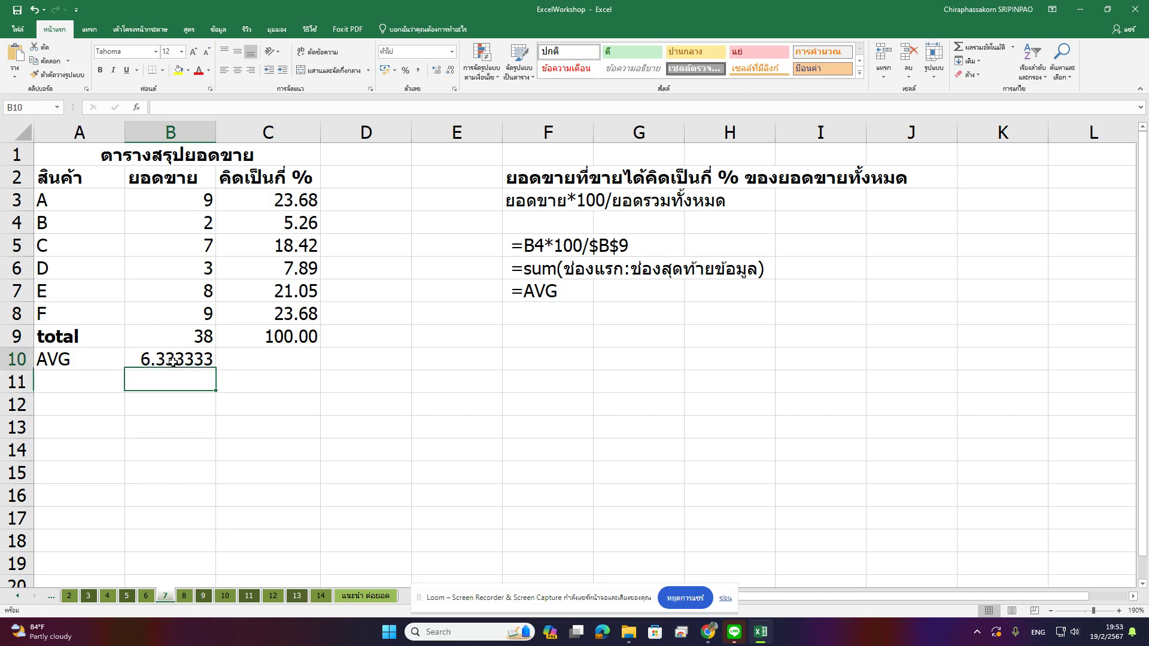
{"action": "double_click", "coordinate": [174, 361]}
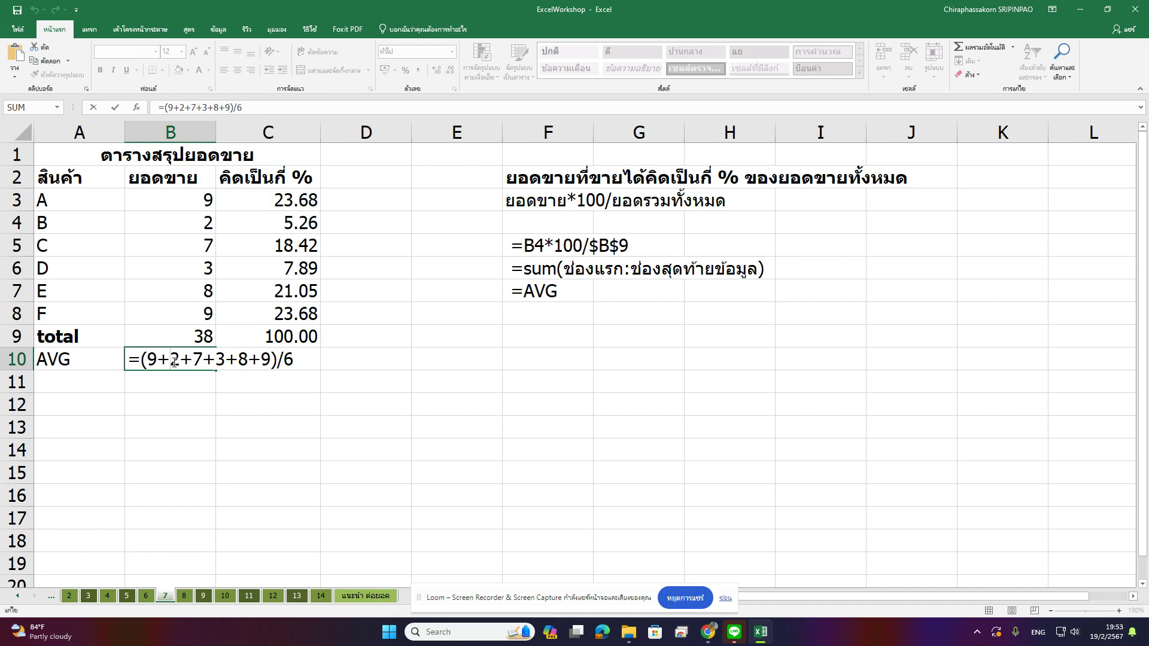
{"action": "left_click_drag", "start_coordinate": [142, 359], "coordinate": [333, 371]}
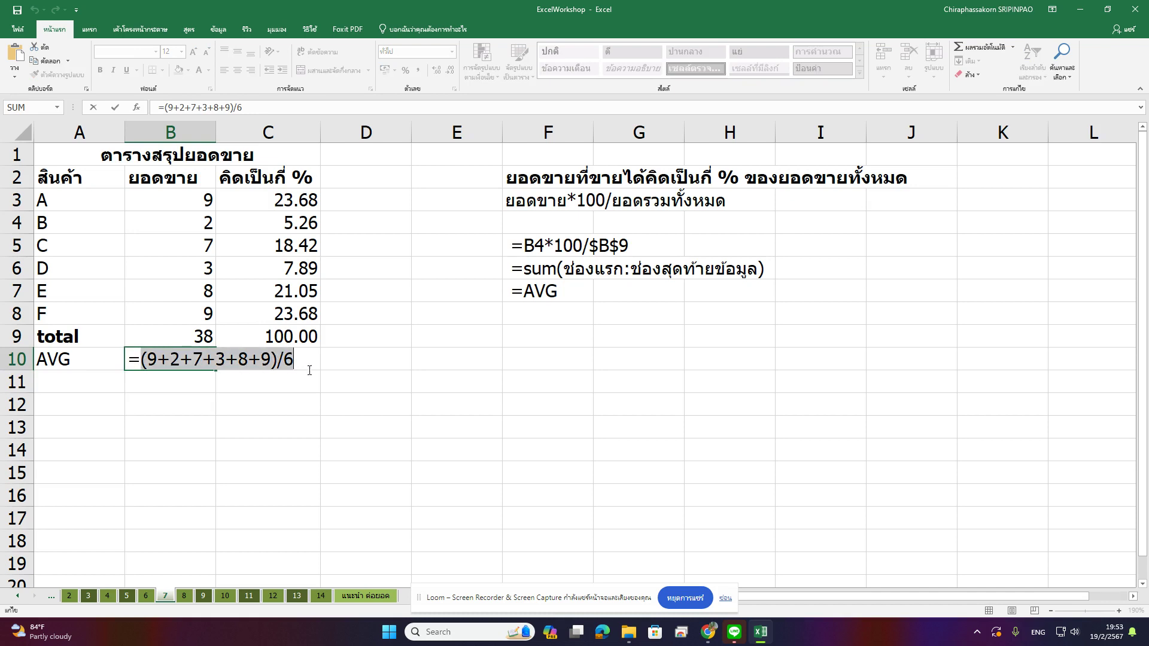
{"action": "key", "text": "BackSpace"}
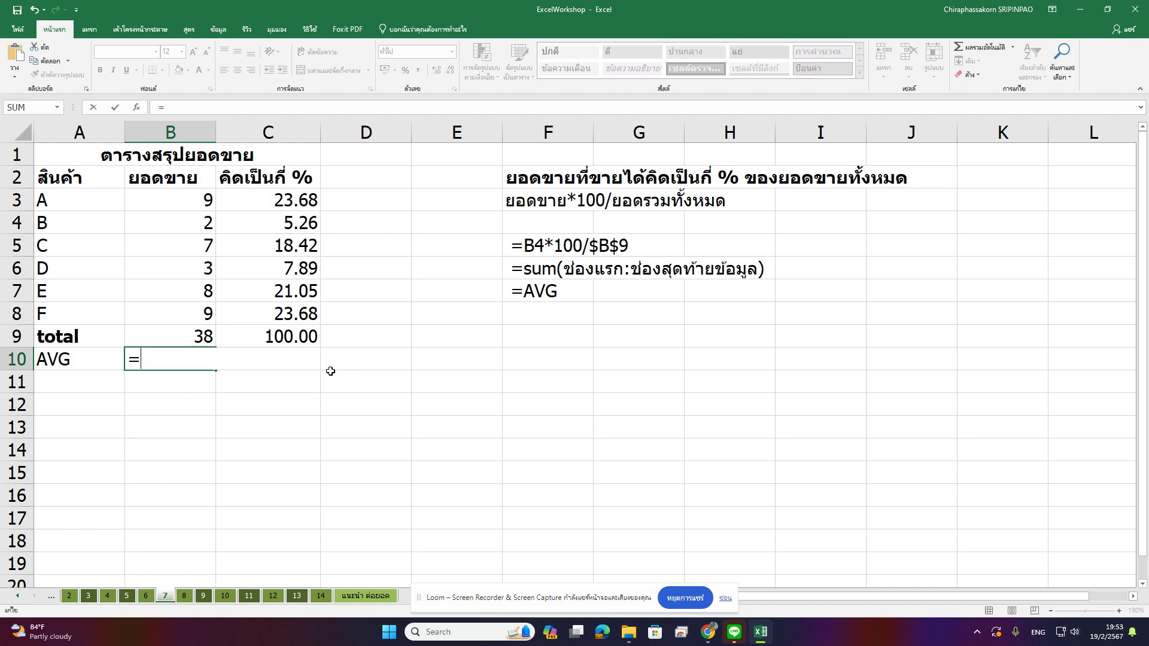
{"action": "key", "text": "BackSpace"}
{"action": "key", "text": "Return"}
{"action": "left_click", "coordinate": [196, 358]}
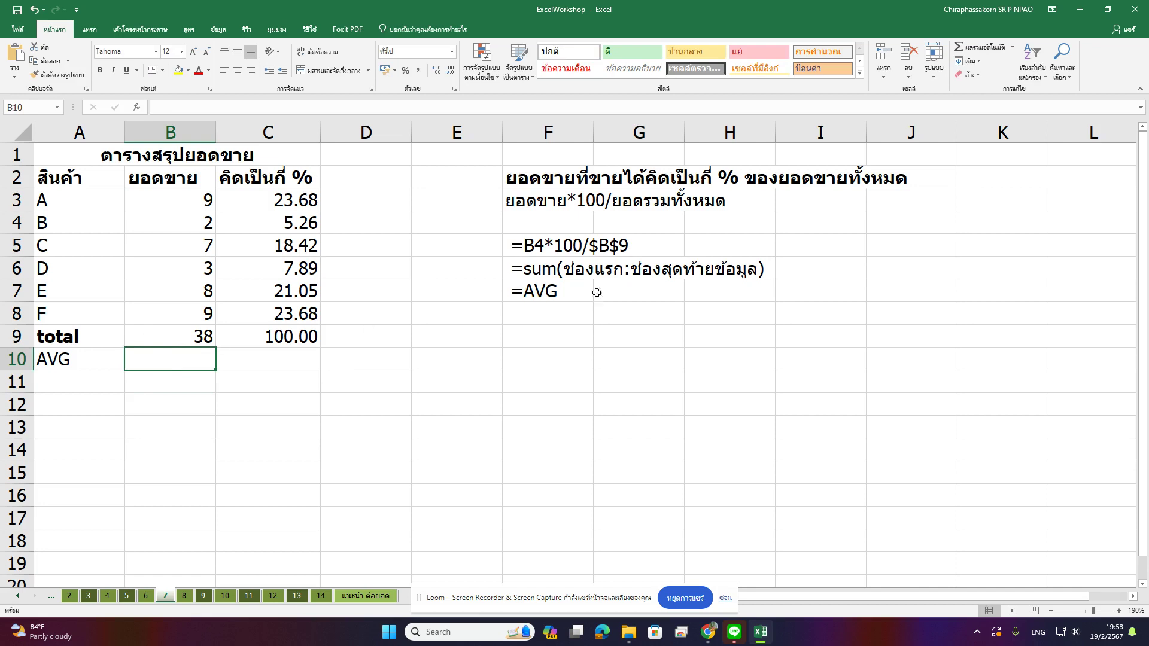
Insert =AVERAGE(B3:B8) in B10 via AutoSum, giving 6.333333, and copy its text.
{"action": "left_click", "coordinate": [1012, 48]}
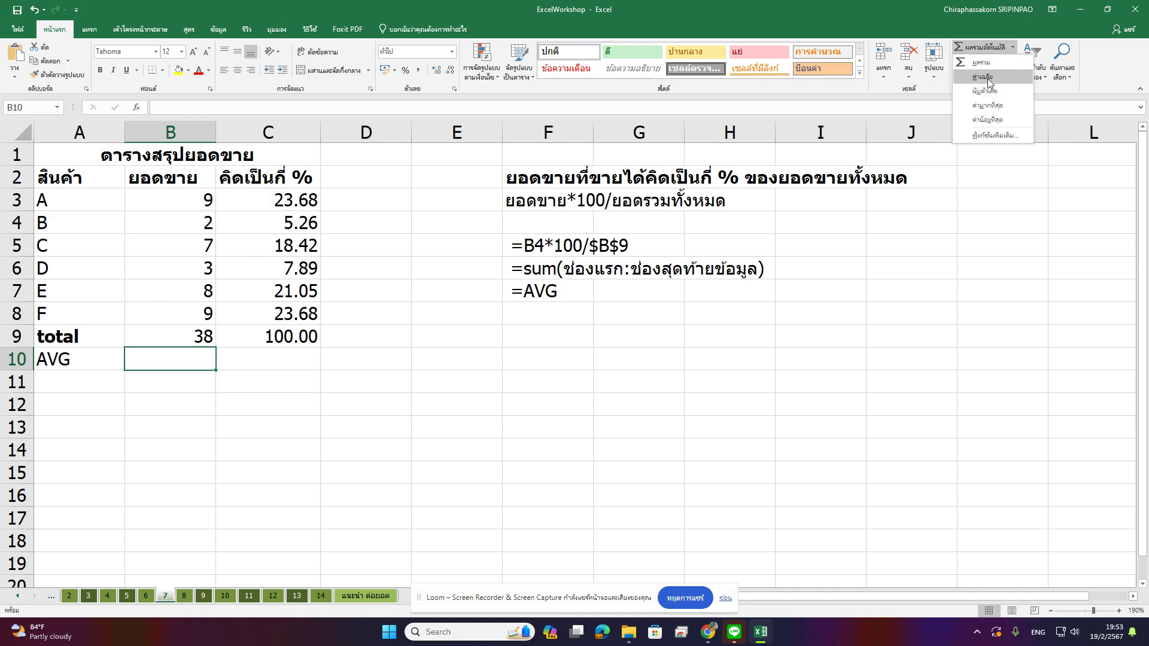
{"action": "left_click", "coordinate": [983, 77]}
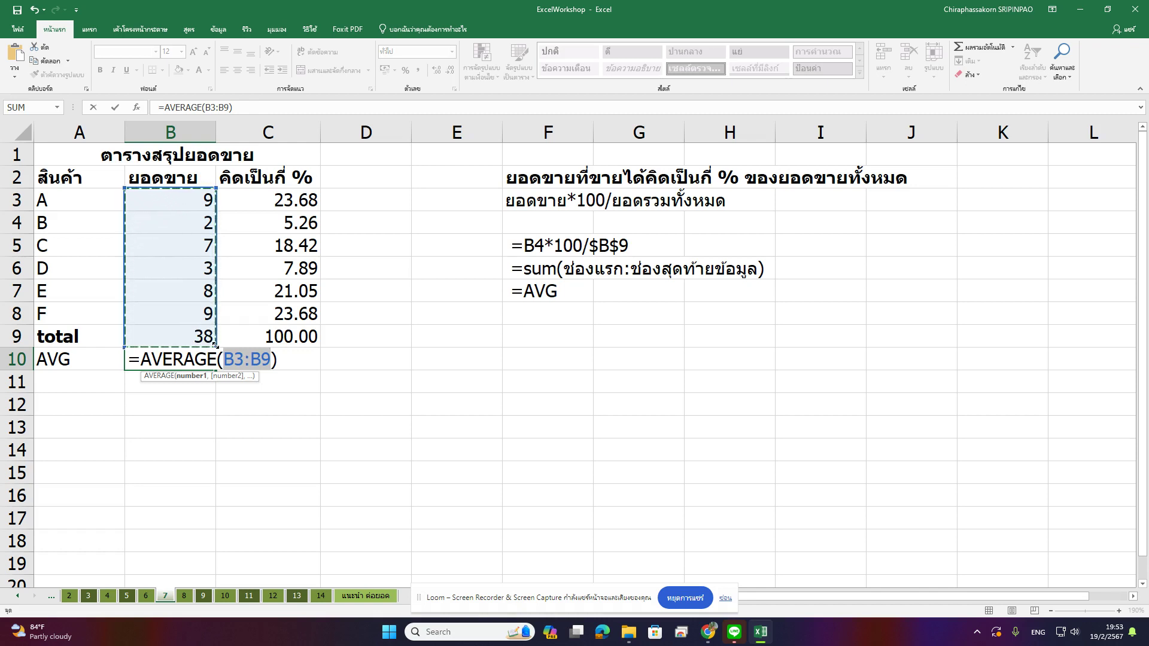
{"action": "left_click_drag", "start_coordinate": [214, 345], "coordinate": [214, 323]}
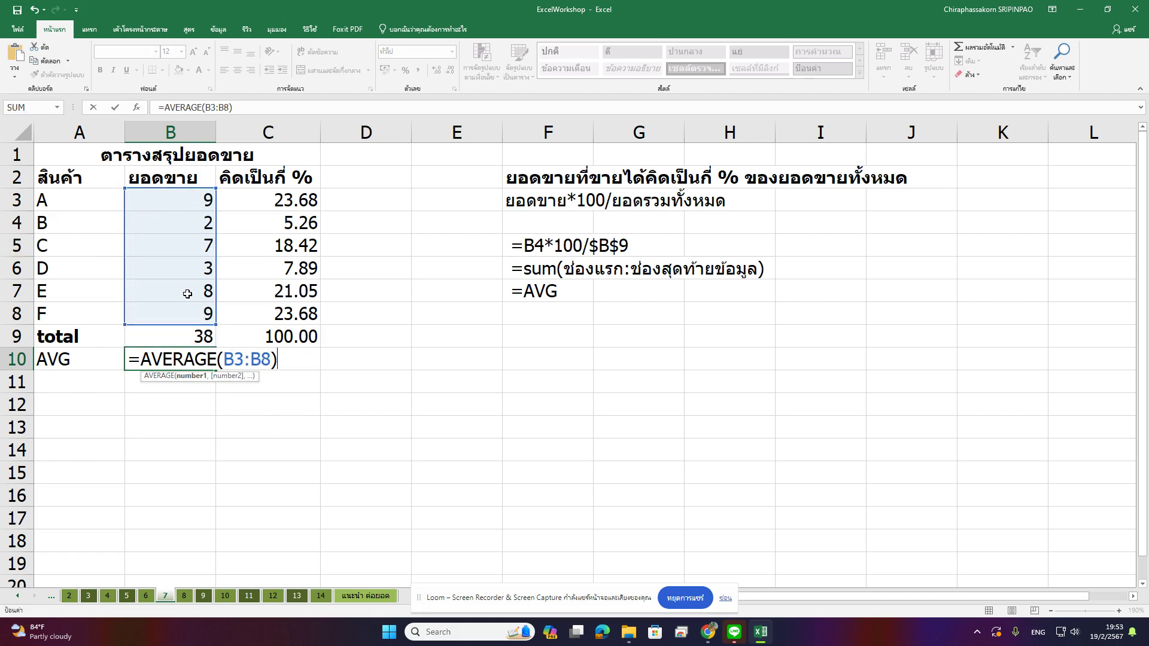
{"action": "key", "text": "Return"}
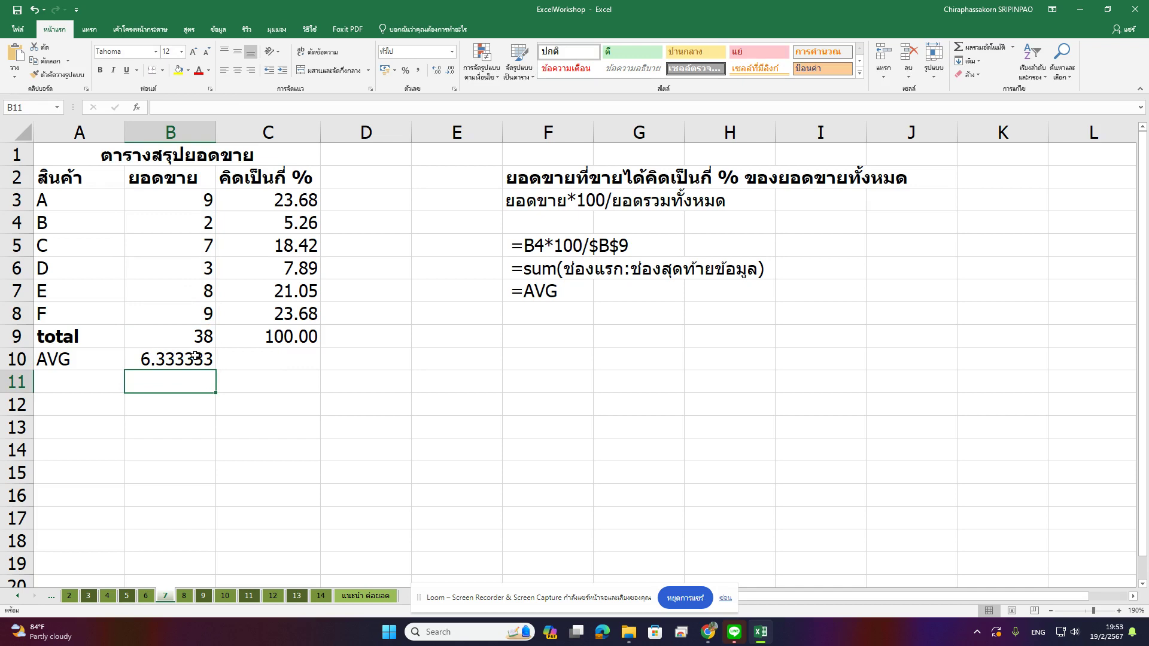
{"action": "double_click", "coordinate": [197, 362]}
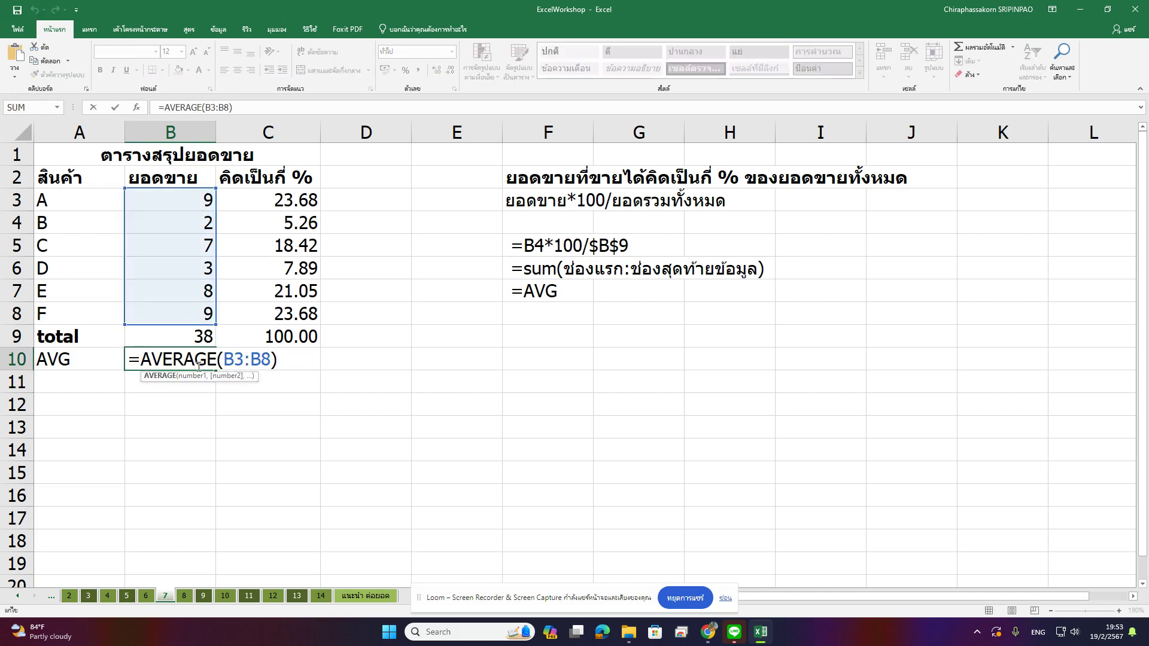
{"action": "left_click_drag", "start_coordinate": [130, 359], "coordinate": [303, 355]}
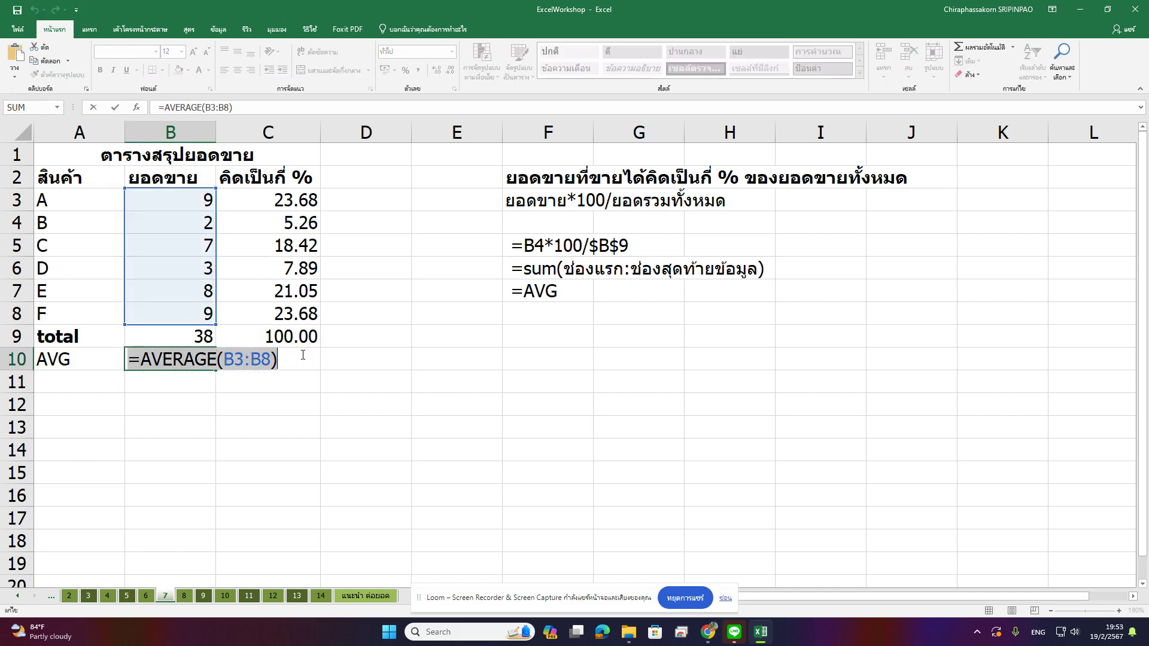
{"action": "key", "text": "Return"}
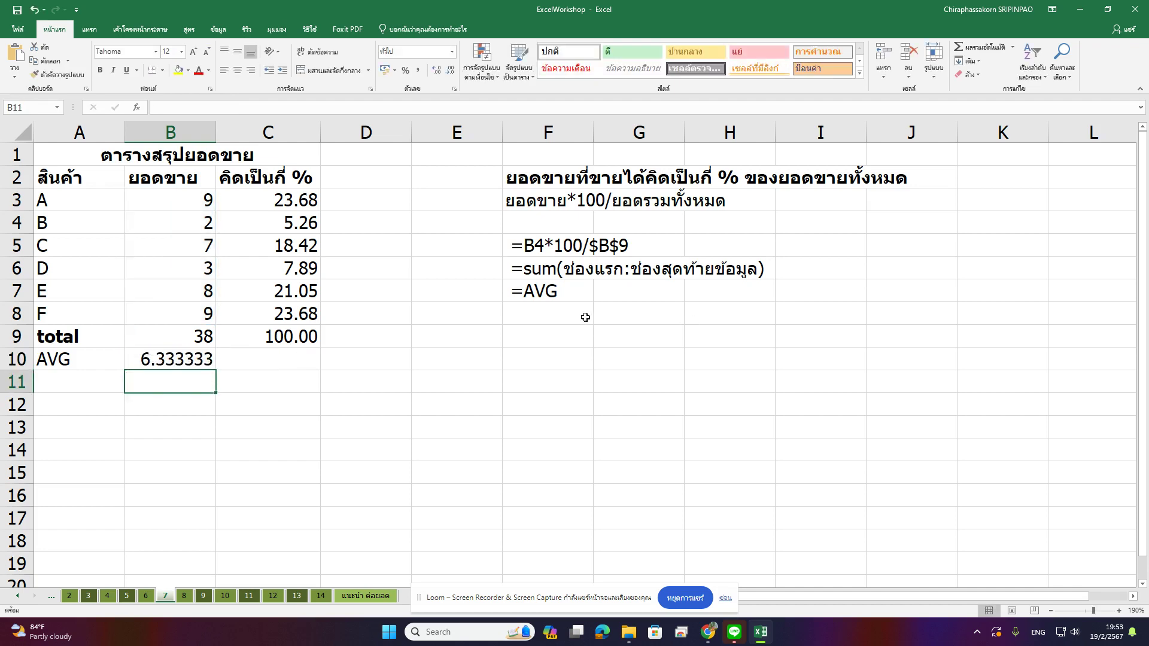
Replace F7's =AVG note with the pasted =AVERAGE(B3:B8), removing the doubled equals sign.
{"action": "double_click", "coordinate": [564, 292]}
{"action": "double_click", "coordinate": [564, 292]}
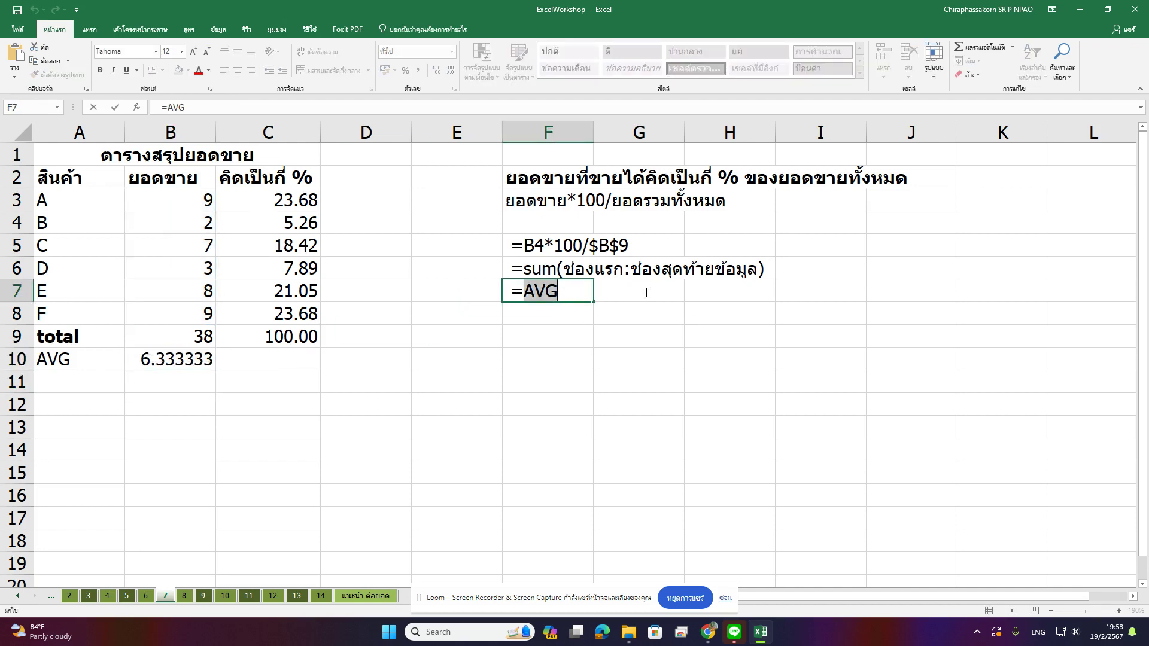
{"action": "key", "text": "ctrl+v"}
{"action": "key", "text": "Return"}
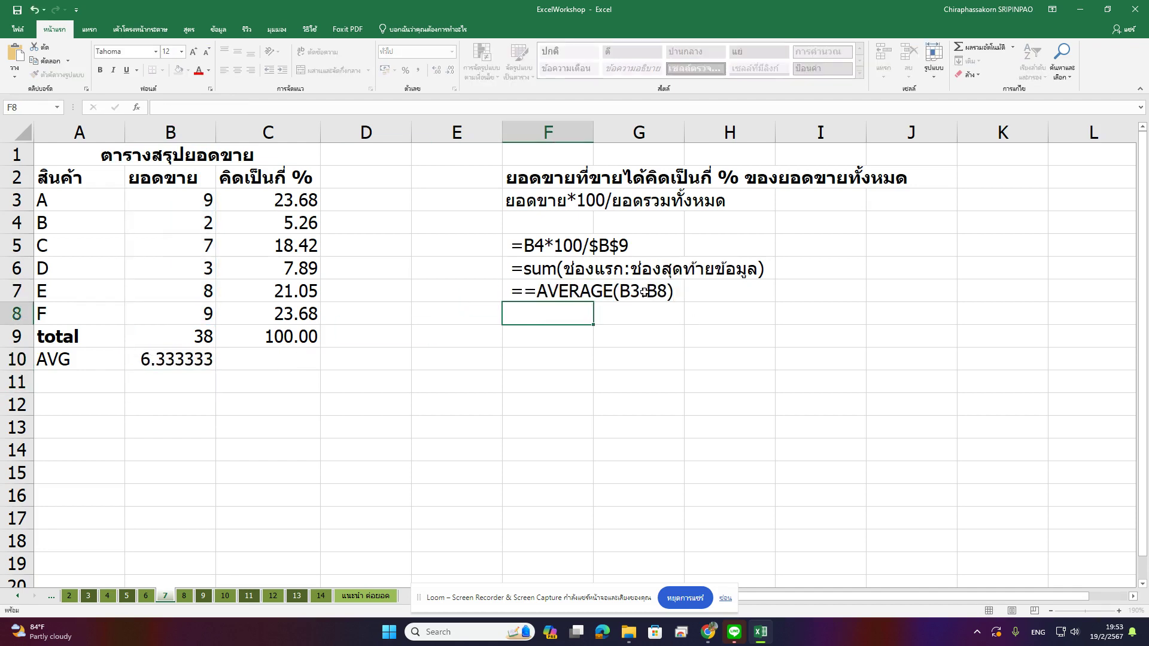
{"action": "double_click", "coordinate": [526, 291]}
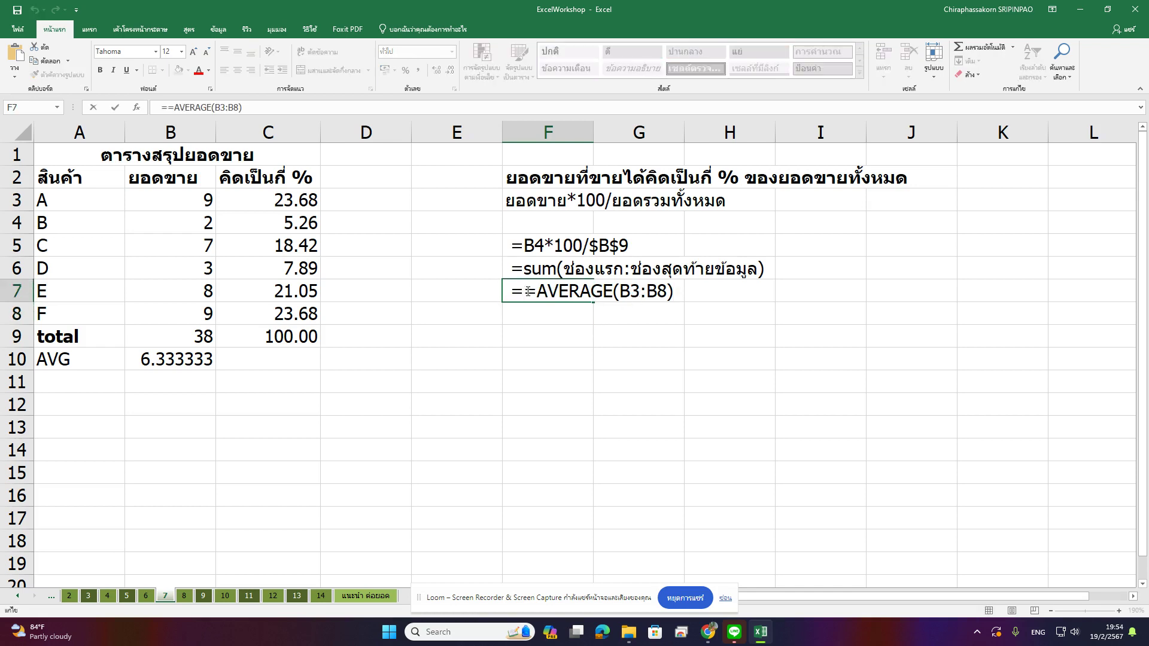
{"action": "key", "text": "BackSpace"}
{"action": "left_click", "coordinate": [553, 328]}
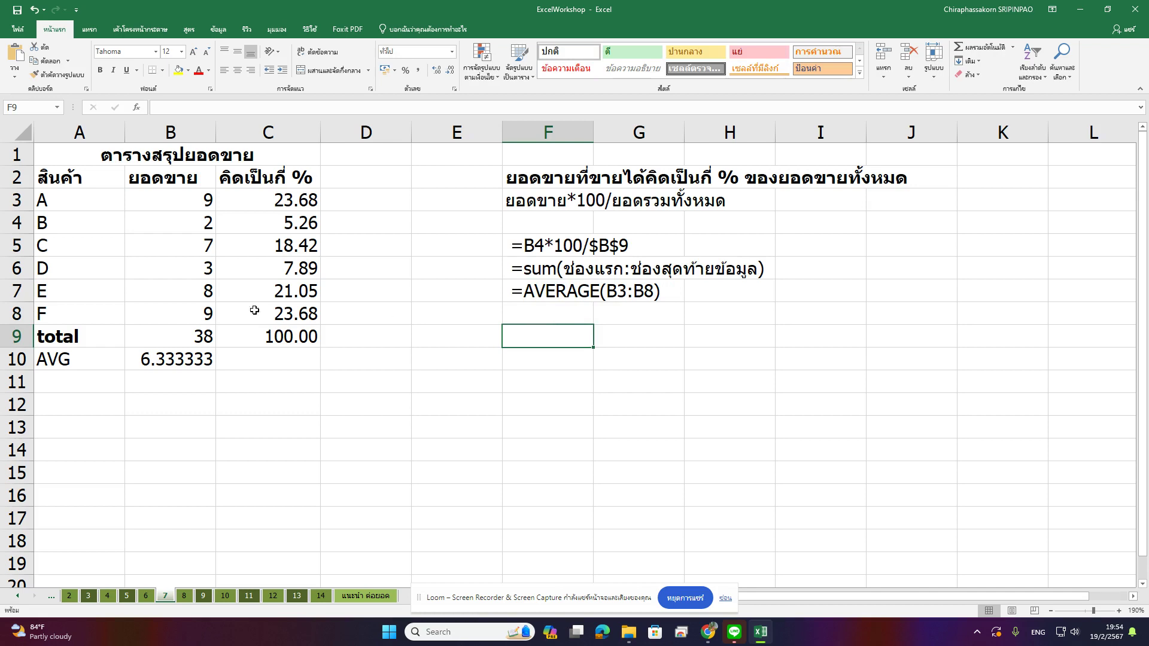
{"action": "left_click", "coordinate": [296, 357]}
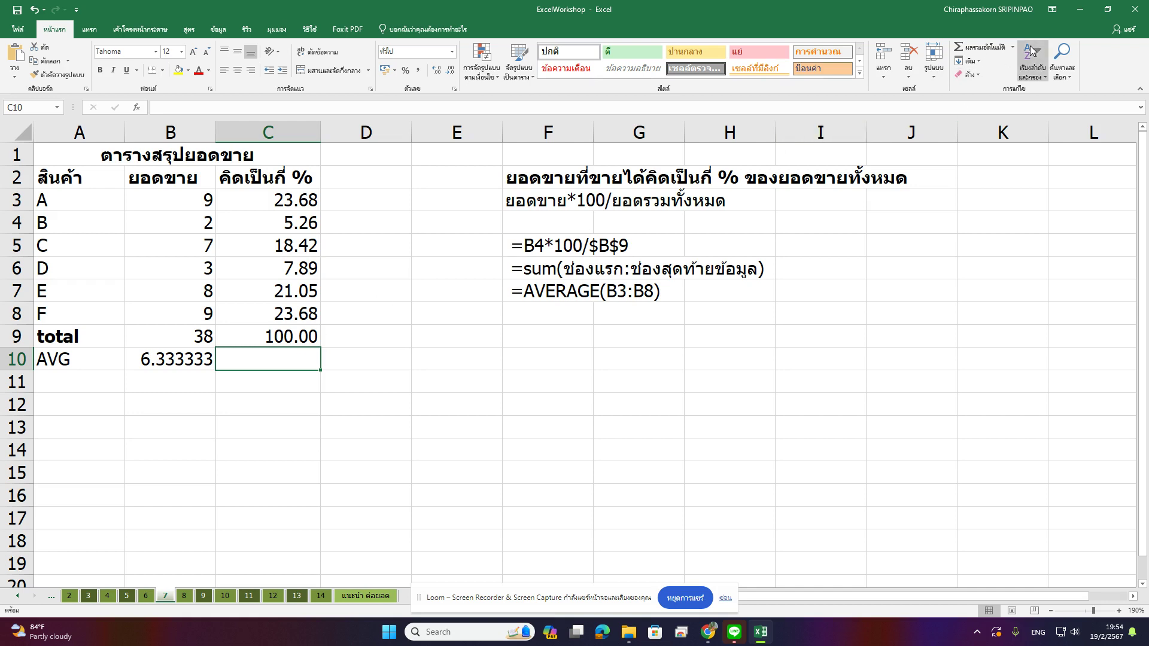
Average the percentages C3:C8 in C10 via AutoSum, showing 16.67.
{"action": "left_click", "coordinate": [1012, 47]}
{"action": "left_click", "coordinate": [994, 76]}
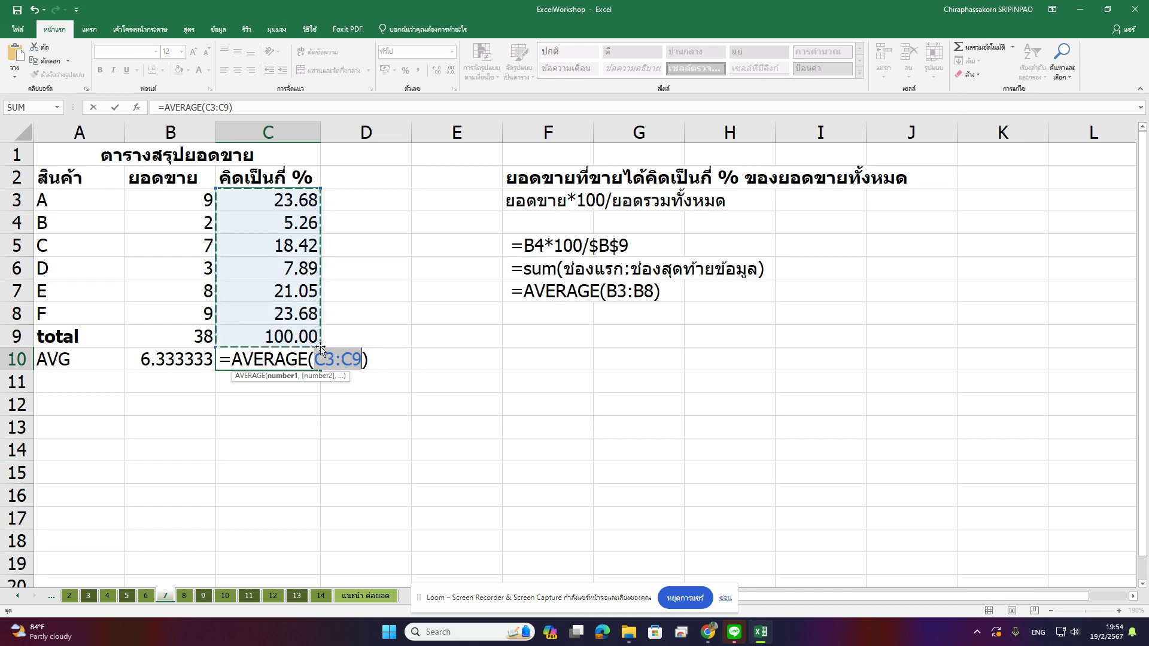
{"action": "left_click_drag", "start_coordinate": [322, 346], "coordinate": [320, 319]}
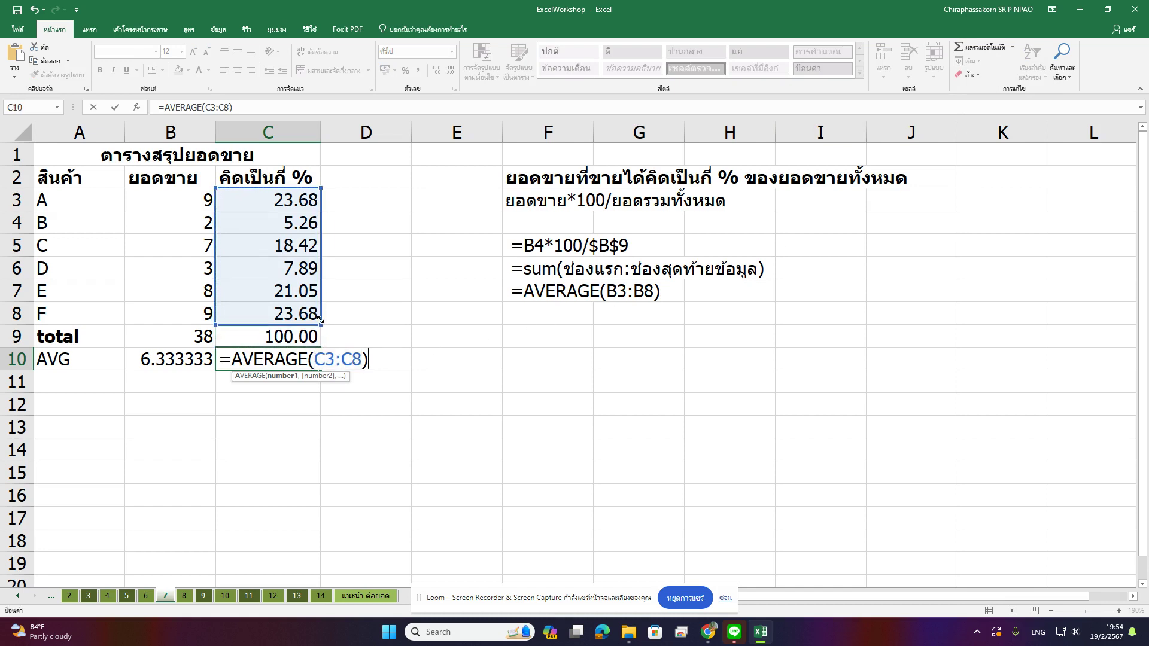
{"action": "key", "text": "Return"}
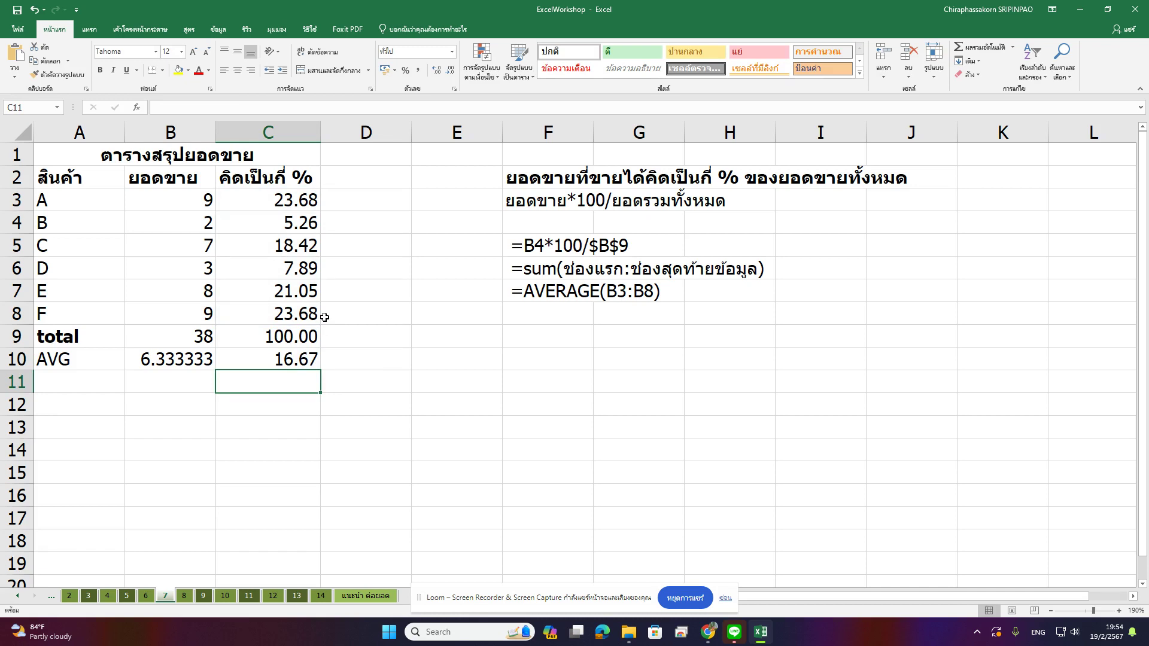
Label cell A11 as MAX.
{"action": "left_click", "coordinate": [62, 379]}
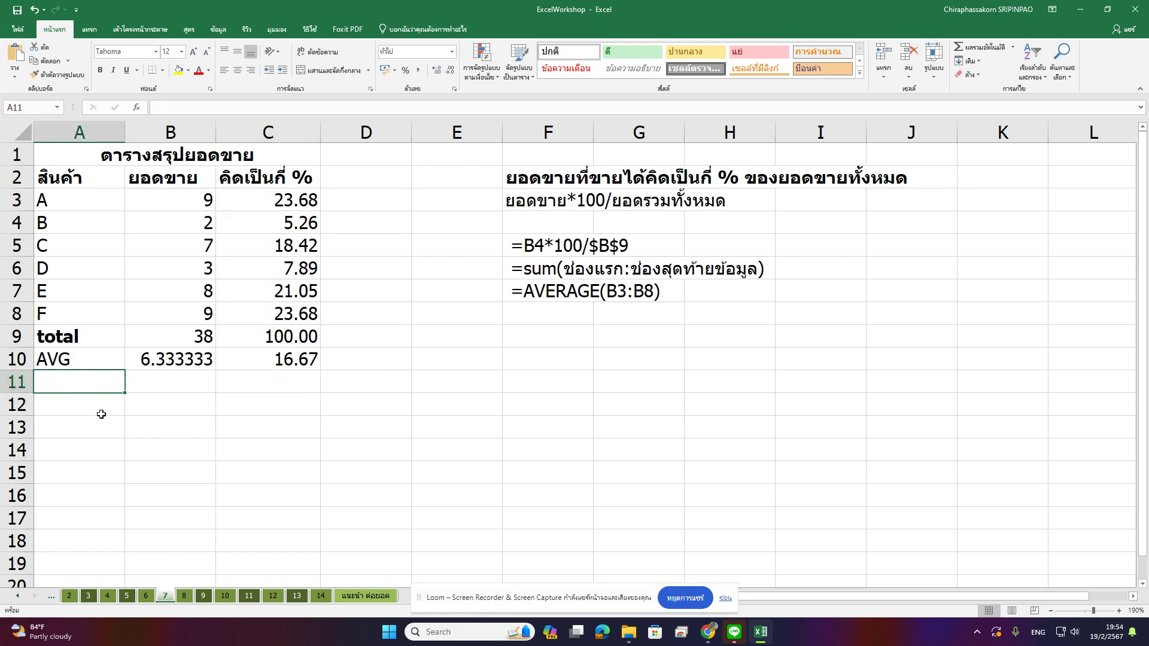
{"action": "type", "text": "MAX"}
{"action": "key", "text": "Return"}
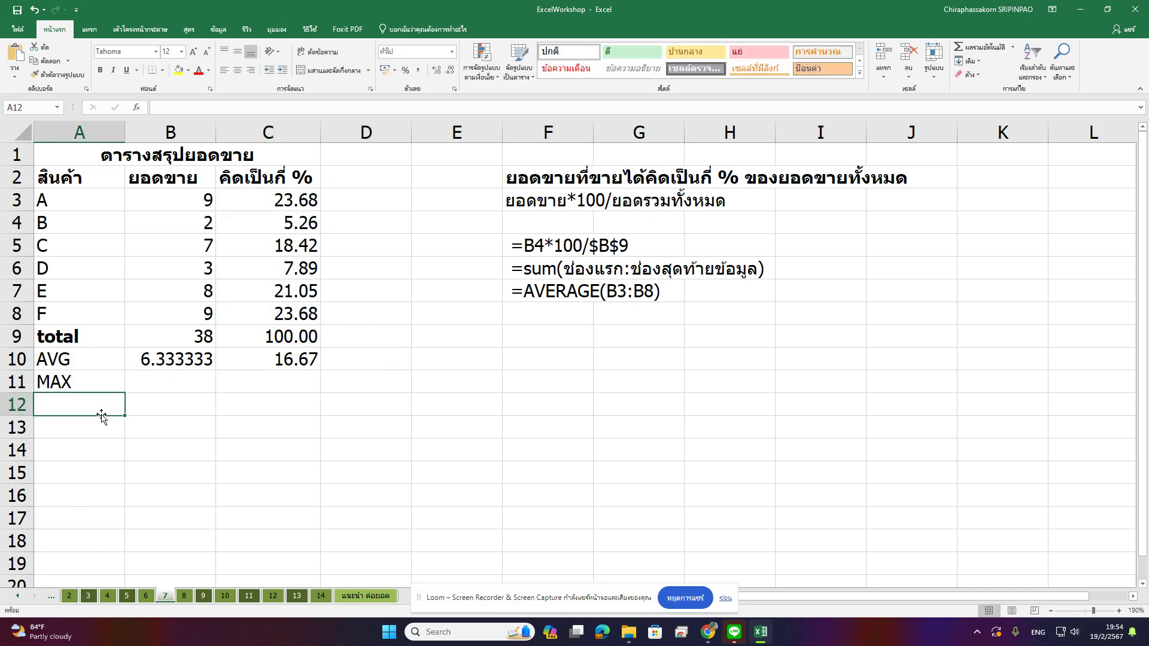
Insert =MAX(B3:B8) in B11 via AutoSum, returning 9.
{"action": "left_click", "coordinate": [170, 384]}
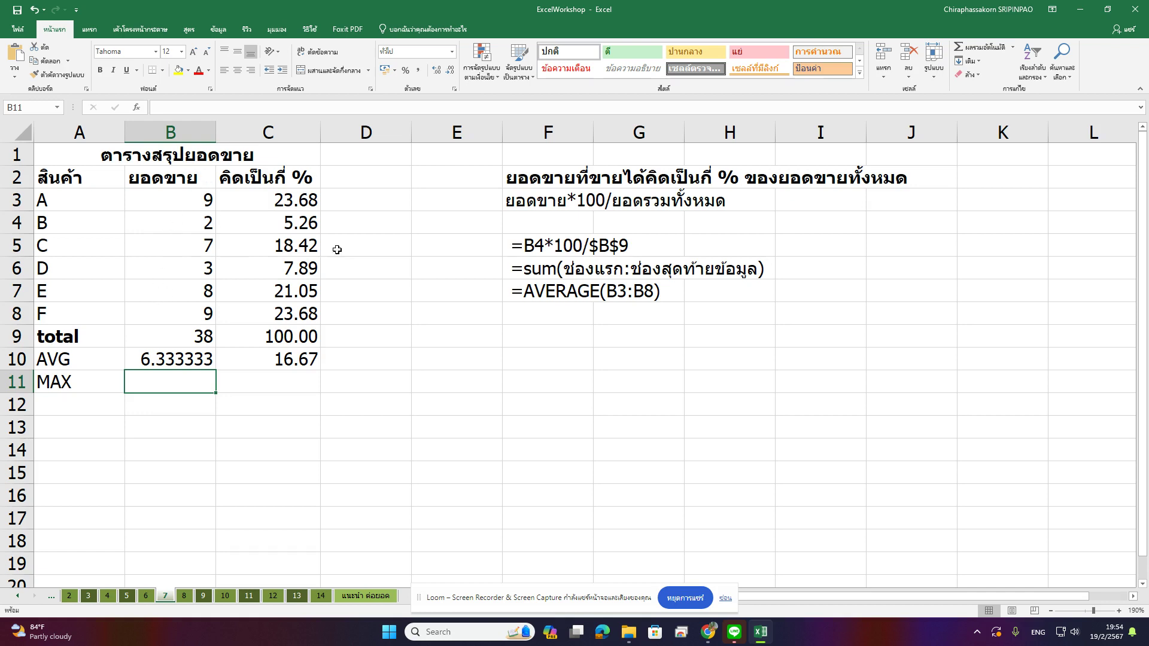
{"action": "left_click", "coordinate": [1013, 47]}
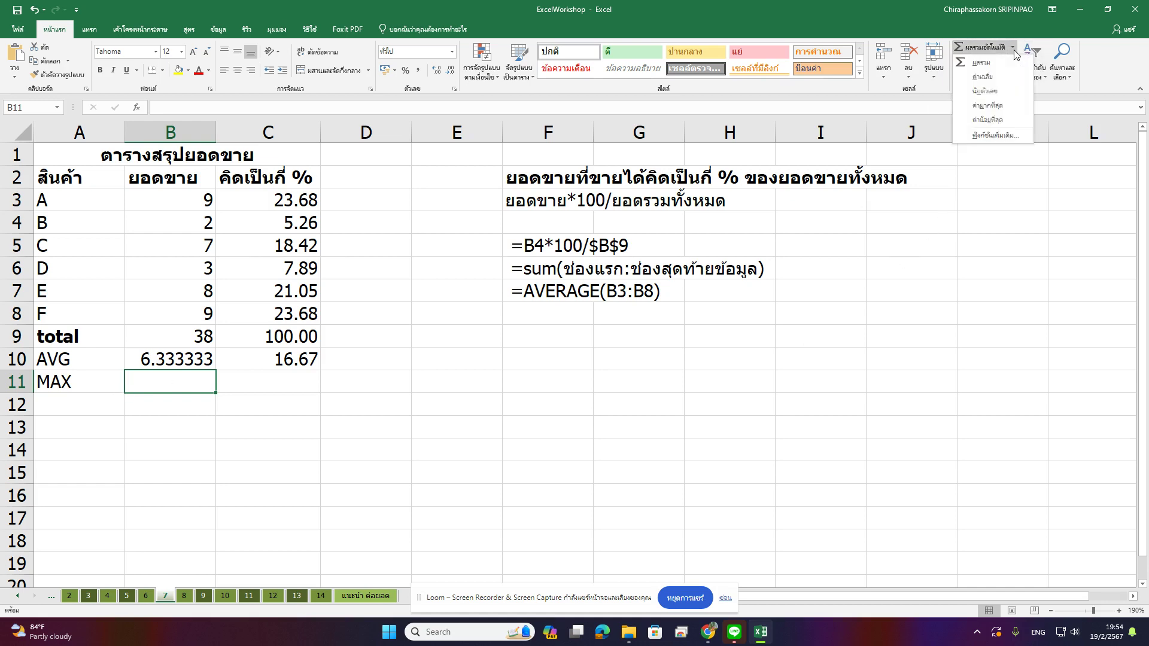
{"action": "left_click", "coordinate": [1003, 104]}
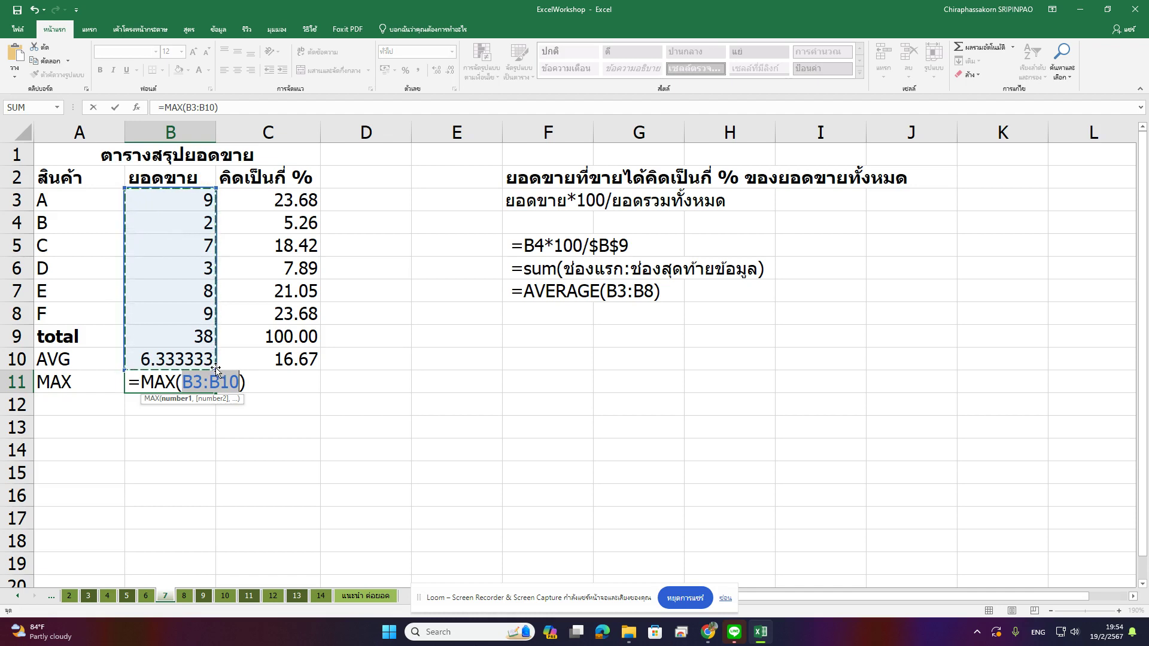
{"action": "left_click_drag", "start_coordinate": [216, 369], "coordinate": [218, 325]}
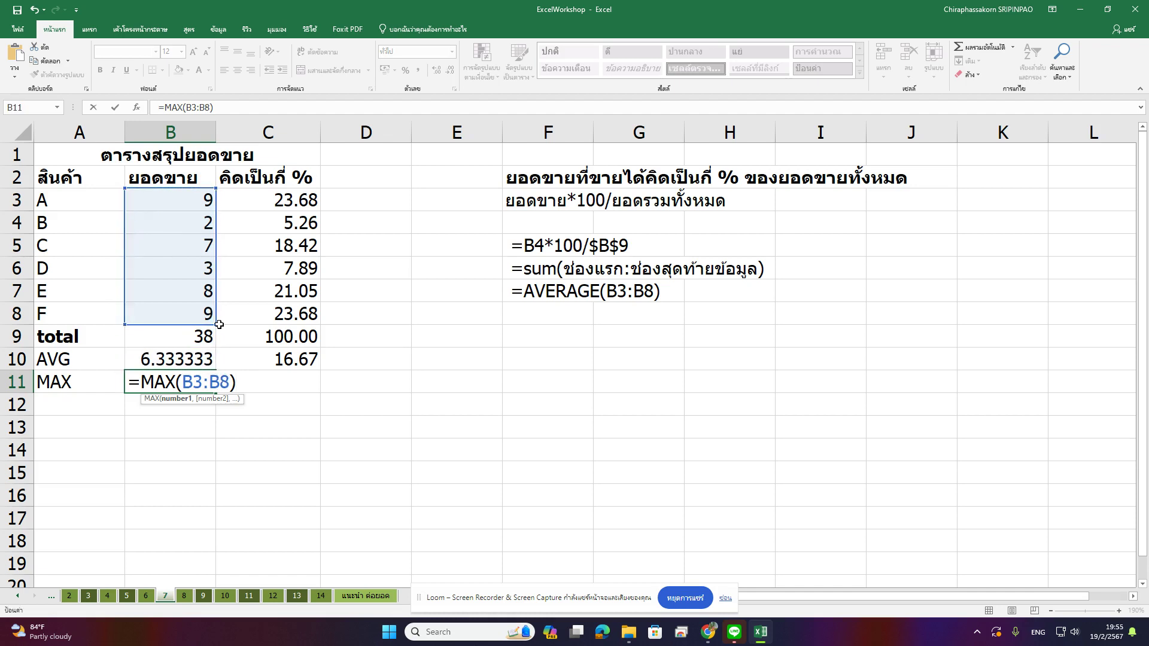
{"action": "key", "text": "Return"}
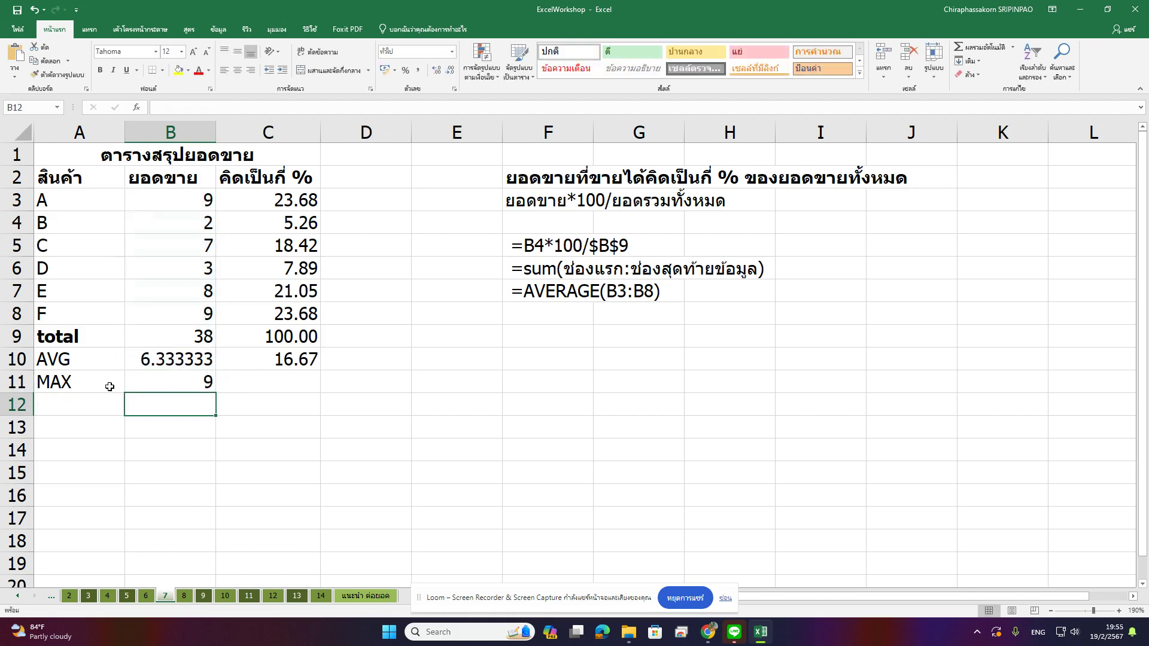
Label cell A12 as MIN.
{"action": "left_click", "coordinate": [91, 405]}
{"action": "type", "text": "MI"}
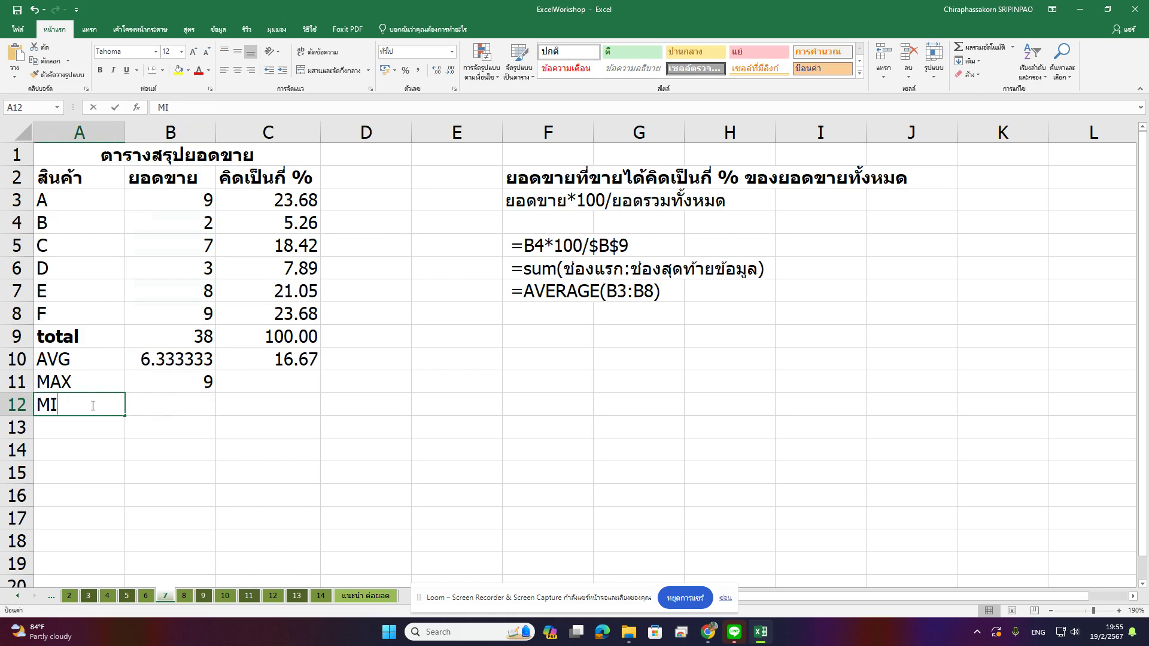
{"action": "type", "text": "N"}
{"action": "key", "text": "Return"}
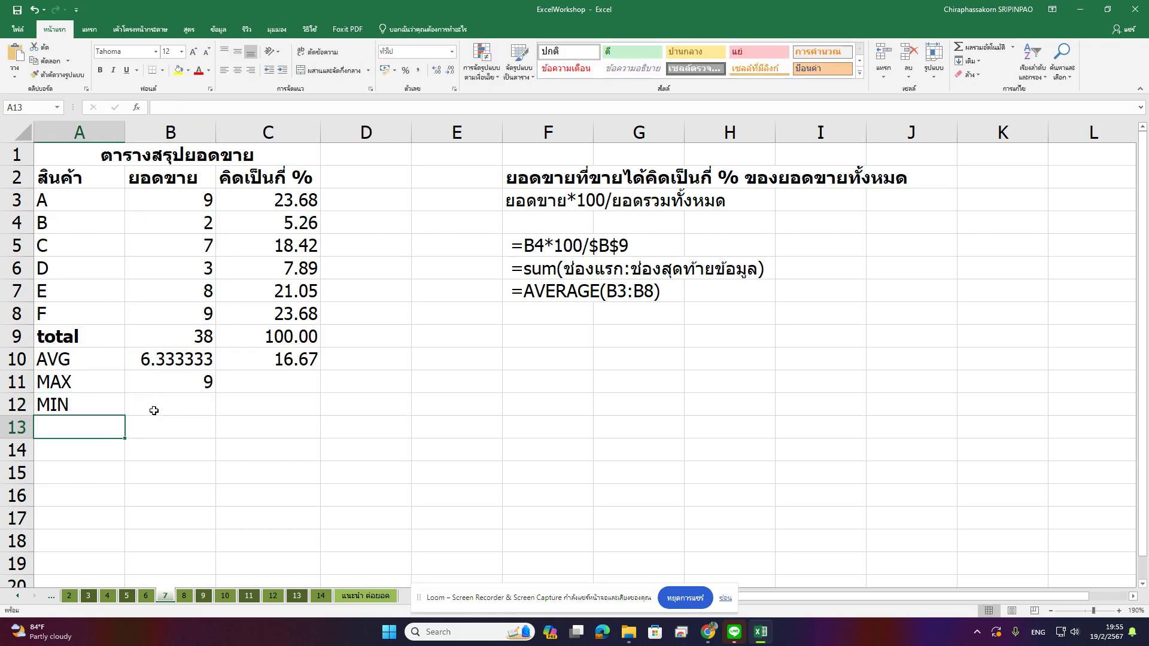
Put a MIN formula over B3:B8 in B12, returning the lowest sale of 2.
{"action": "left_click", "coordinate": [154, 411]}
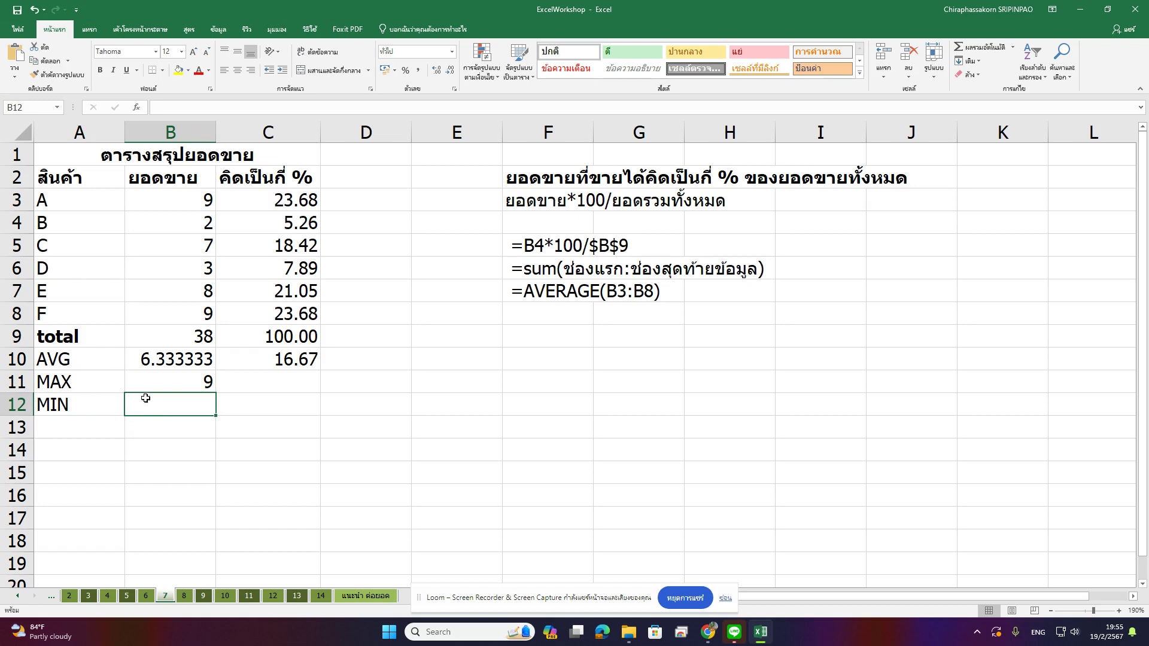
{"action": "left_click", "coordinate": [1013, 47]}
{"action": "left_click", "coordinate": [1002, 120]}
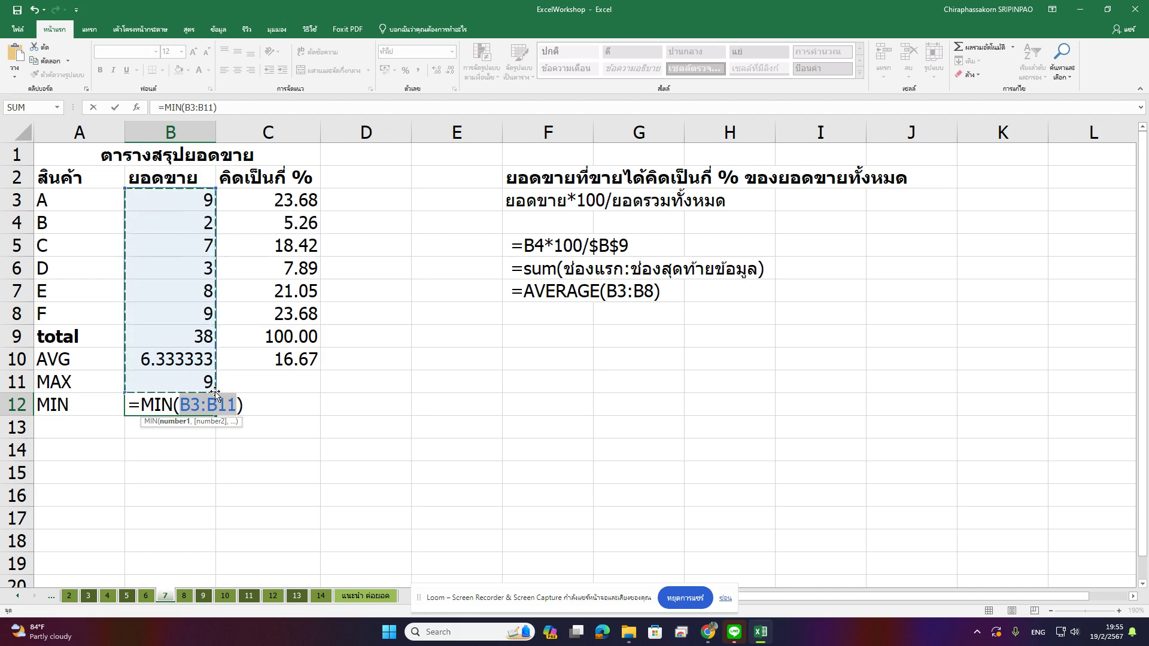
{"action": "left_click_drag", "start_coordinate": [214, 390], "coordinate": [215, 333]}
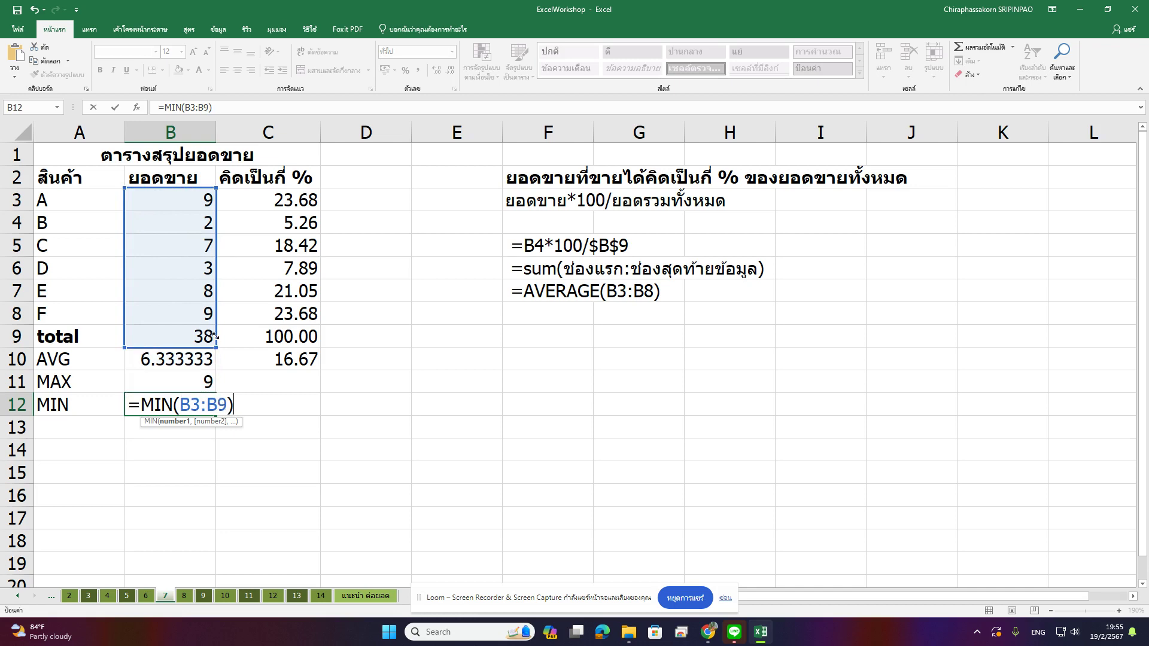
{"action": "key", "text": "Return"}
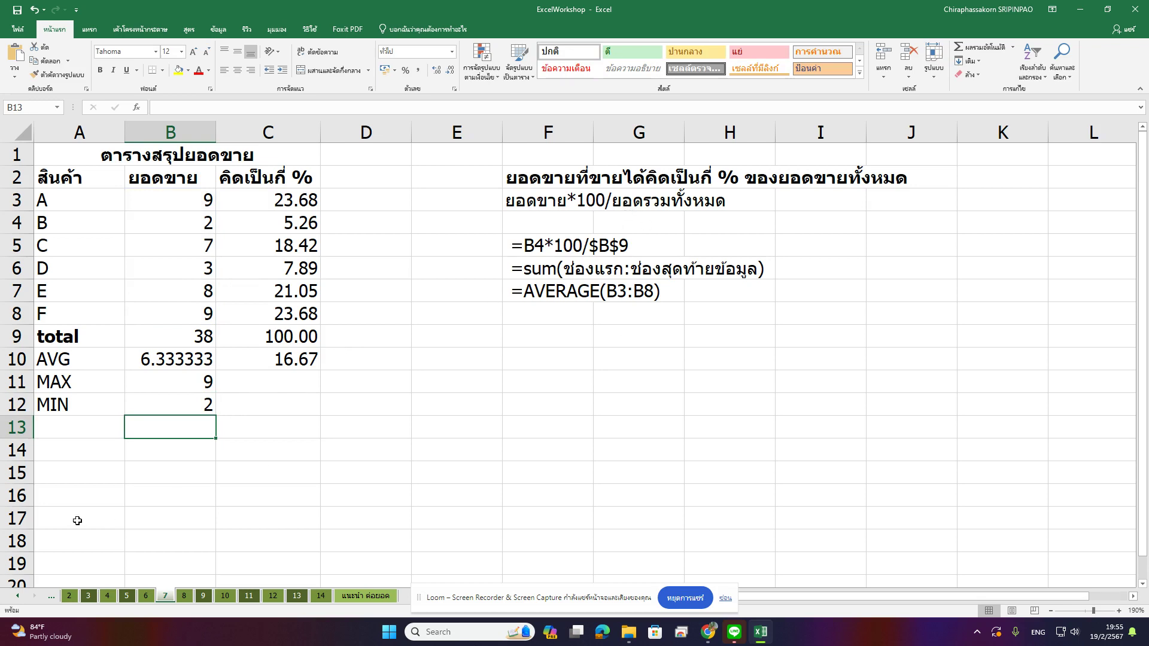
Copy B11's formula text and paste it into F8 as the note =MAX(B3:B8).
{"action": "double_click", "coordinate": [183, 383]}
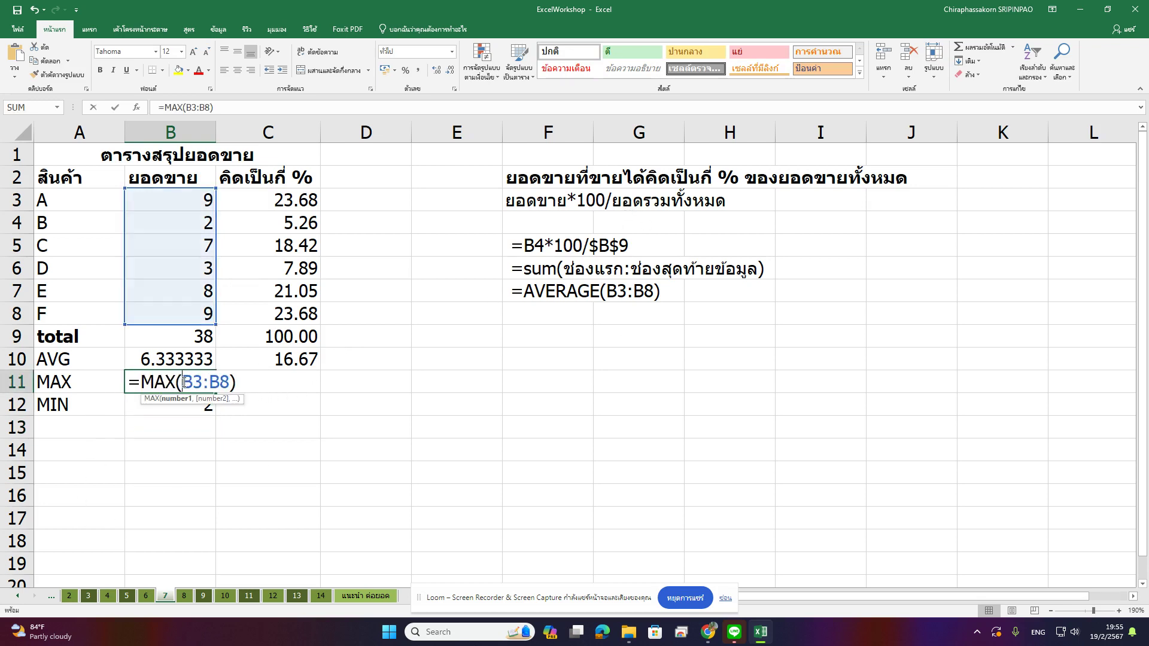
{"action": "left_click_drag", "start_coordinate": [126, 382], "coordinate": [268, 381]}
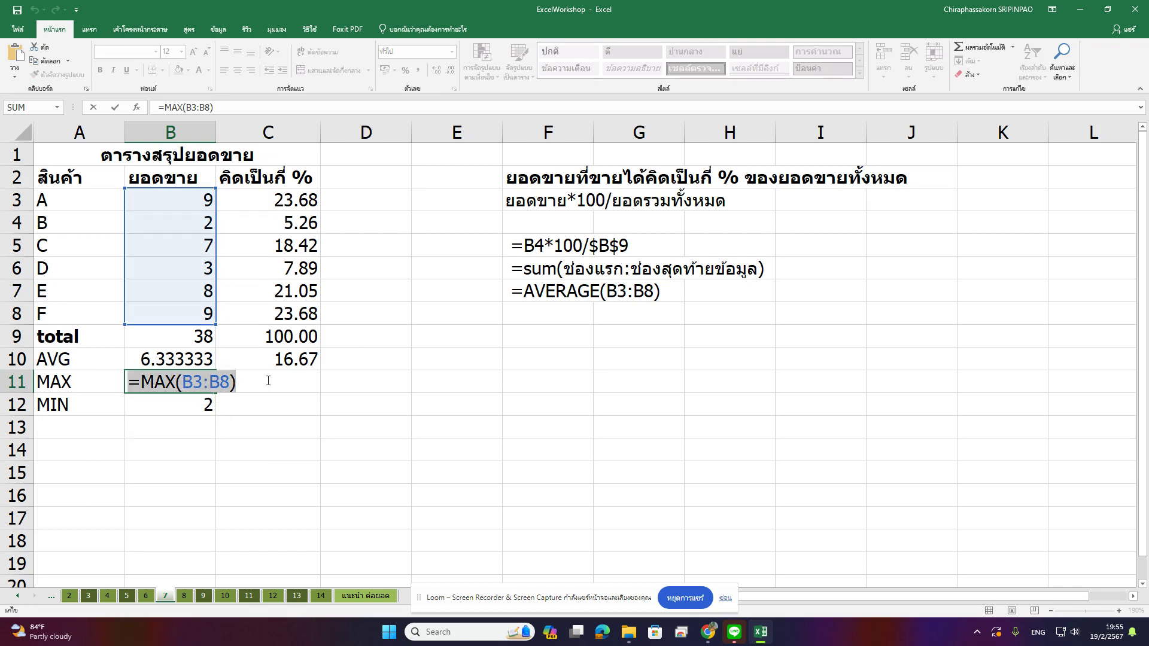
{"action": "key", "text": "Return"}
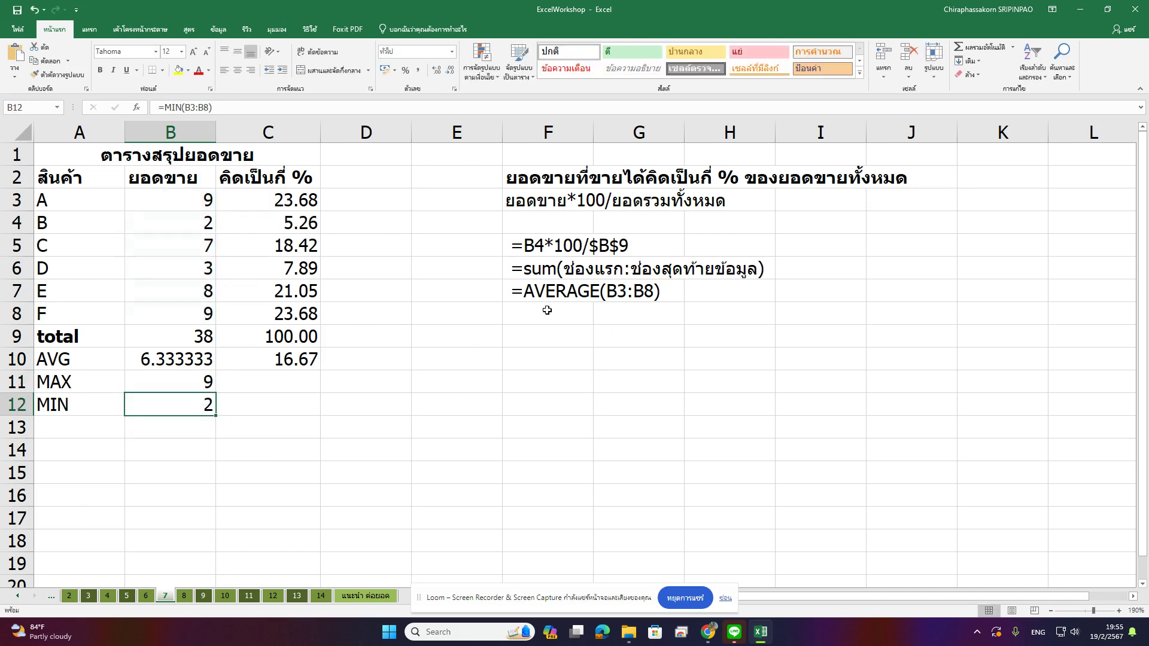
{"action": "double_click", "coordinate": [548, 311]}
{"action": "key", "text": "ctrl+v"}
{"action": "left_click", "coordinate": [550, 380]}
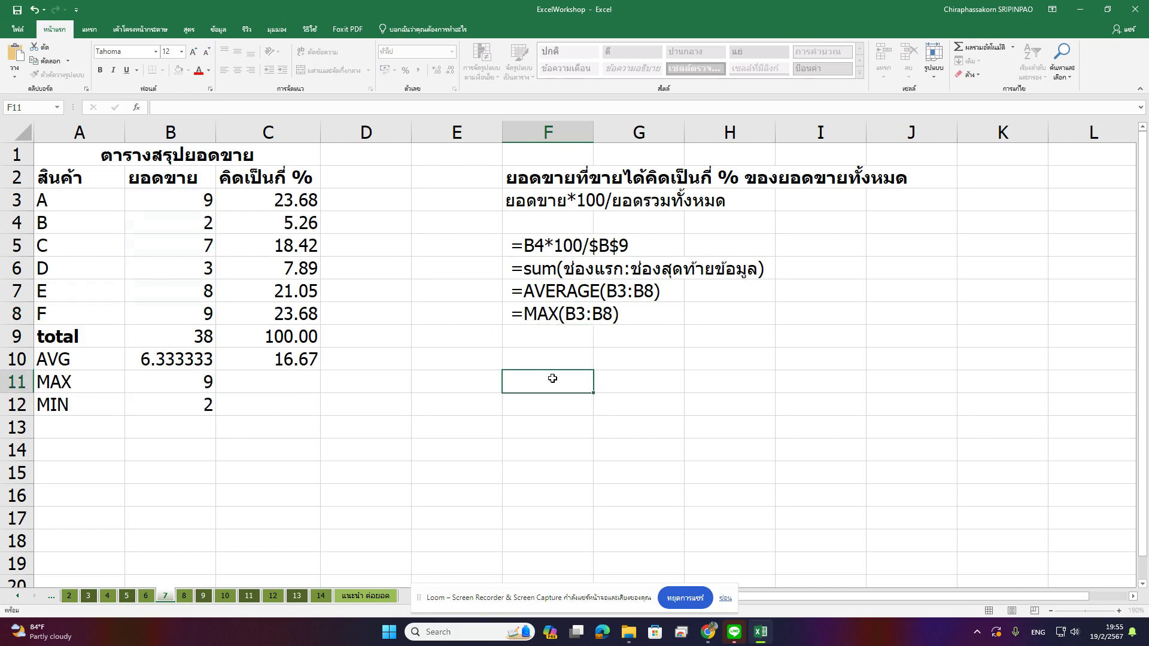
Copy B12's formula text and paste it into F9 as the note =MIN(B3:B8).
{"action": "double_click", "coordinate": [162, 402]}
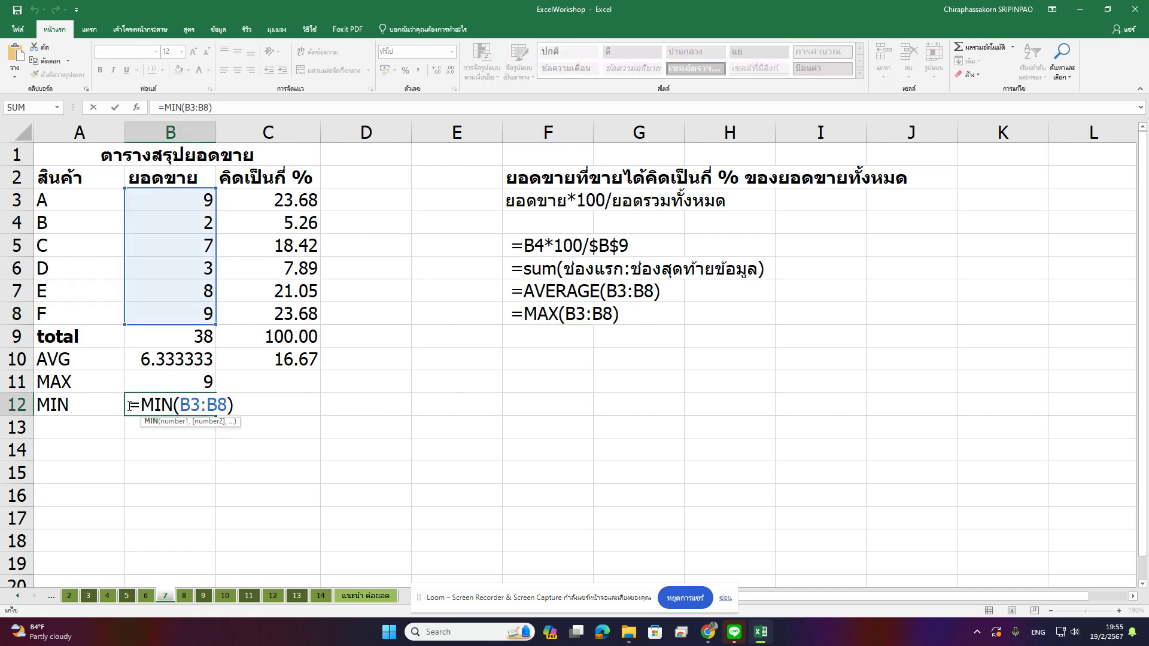
{"action": "left_click_drag", "start_coordinate": [128, 404], "coordinate": [318, 400]}
{"action": "key", "text": "ctrl+c"}
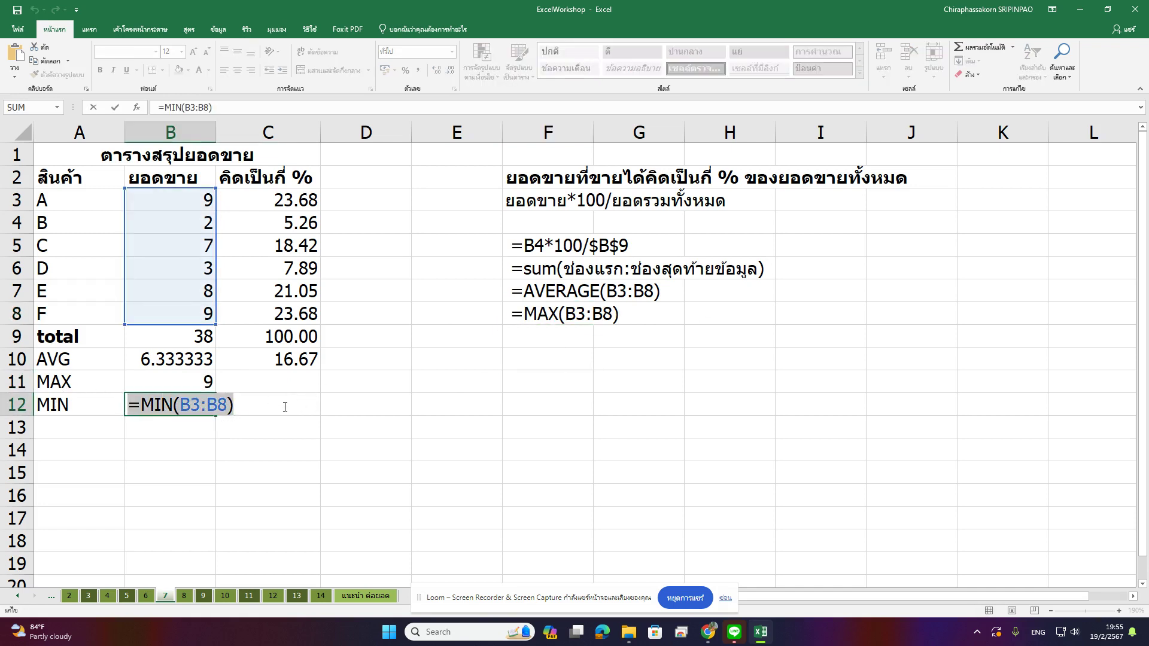
{"action": "key", "text": "Return"}
{"action": "left_click", "coordinate": [551, 336]}
{"action": "double_click", "coordinate": [552, 336]}
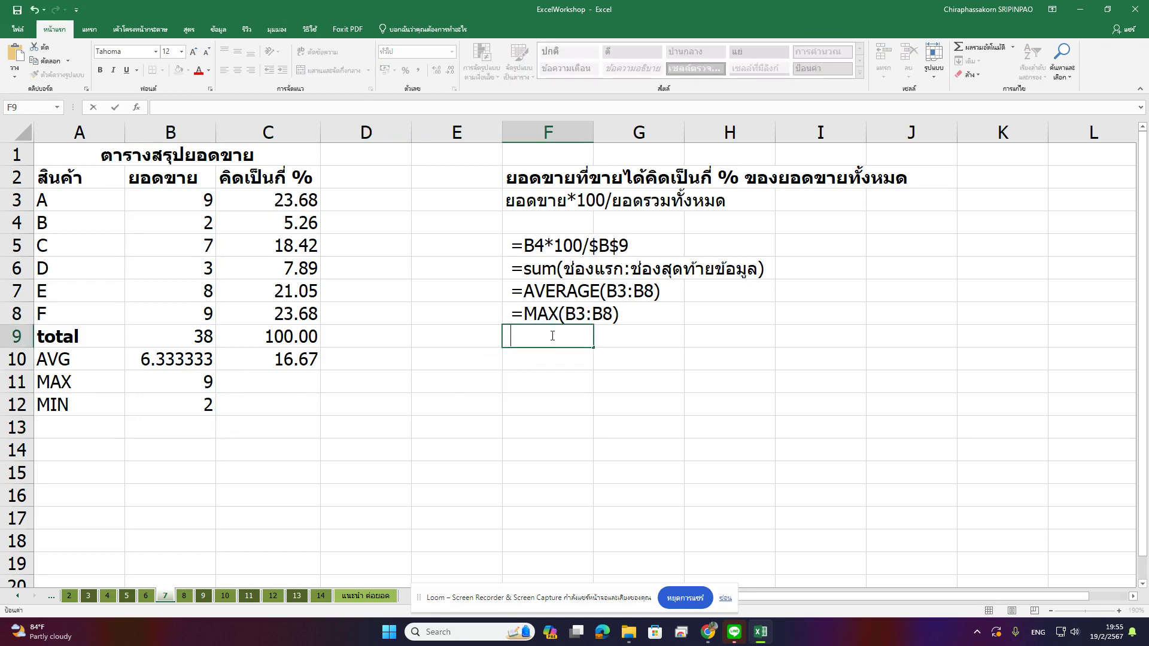
{"action": "key", "text": "ctrl+v"}
{"action": "left_click", "coordinate": [574, 372]}
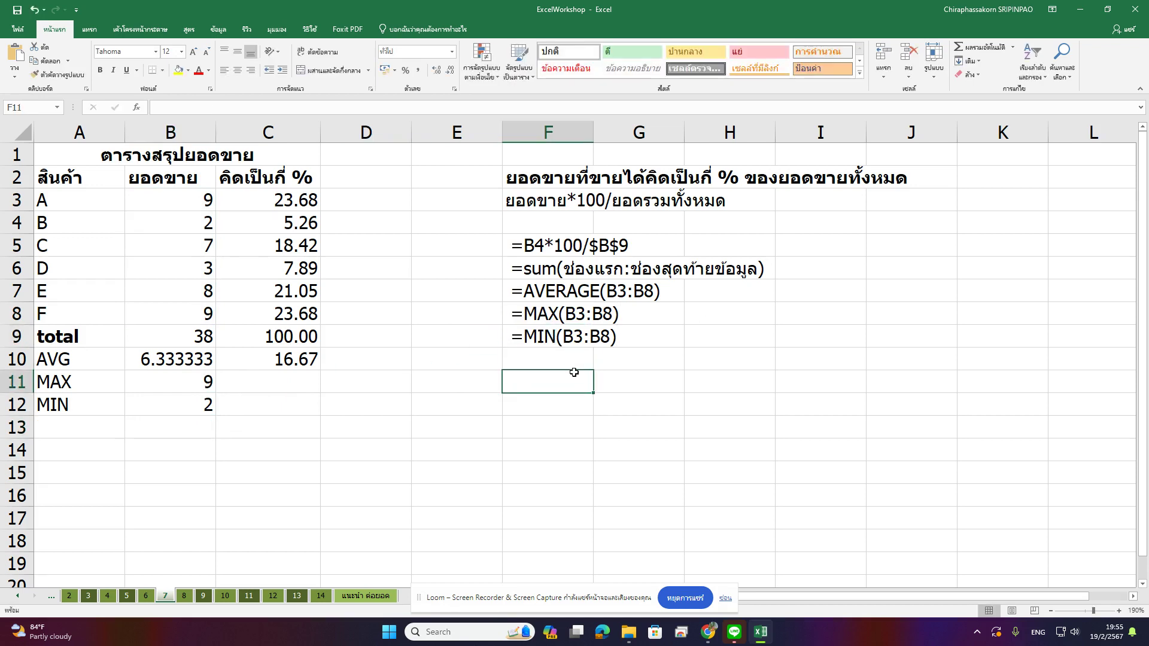